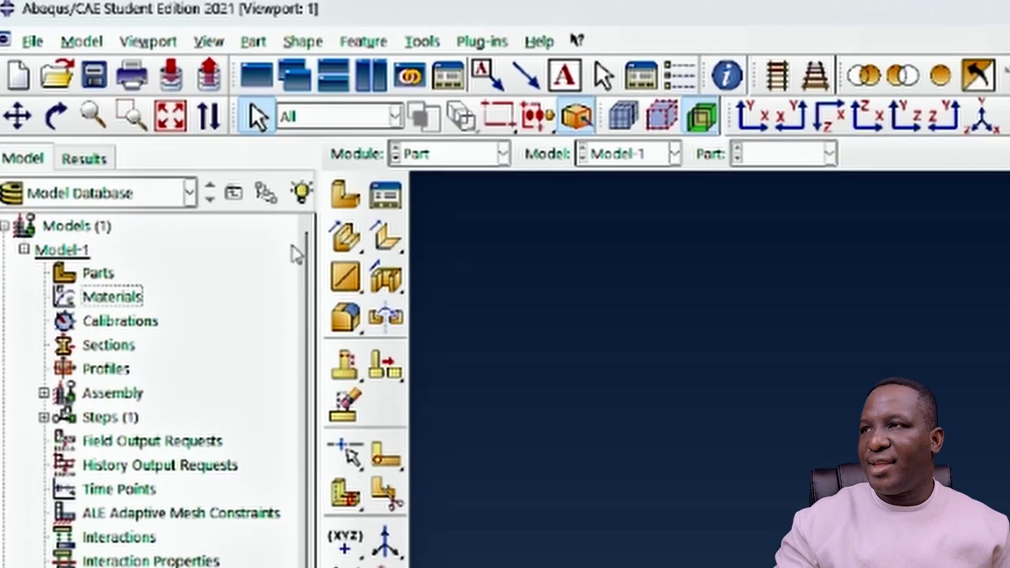
Create a 2D planar deformable shell part named SteelRVE with an approximate size of 200
left_click(345, 194)
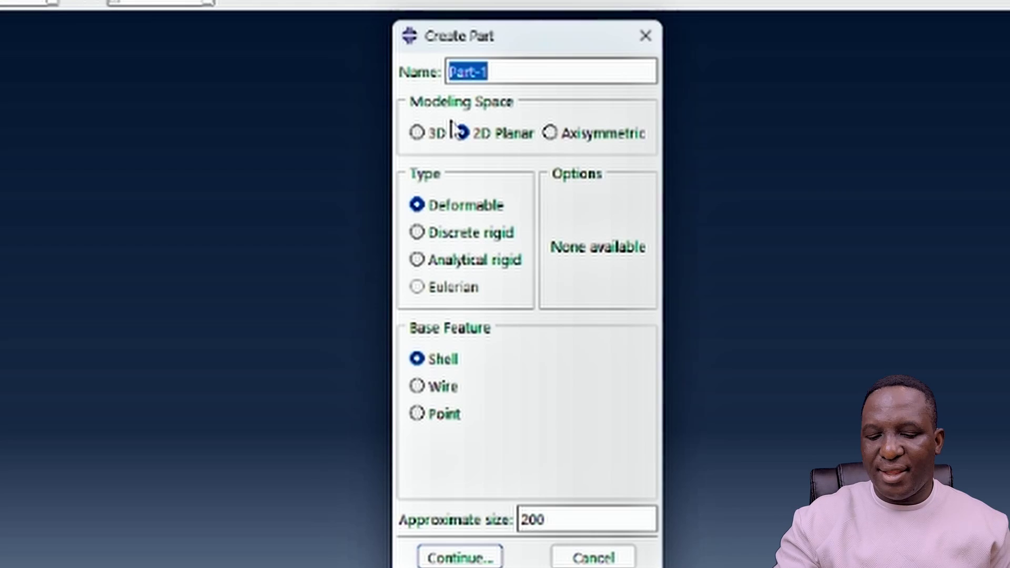
type("SteelRVE")
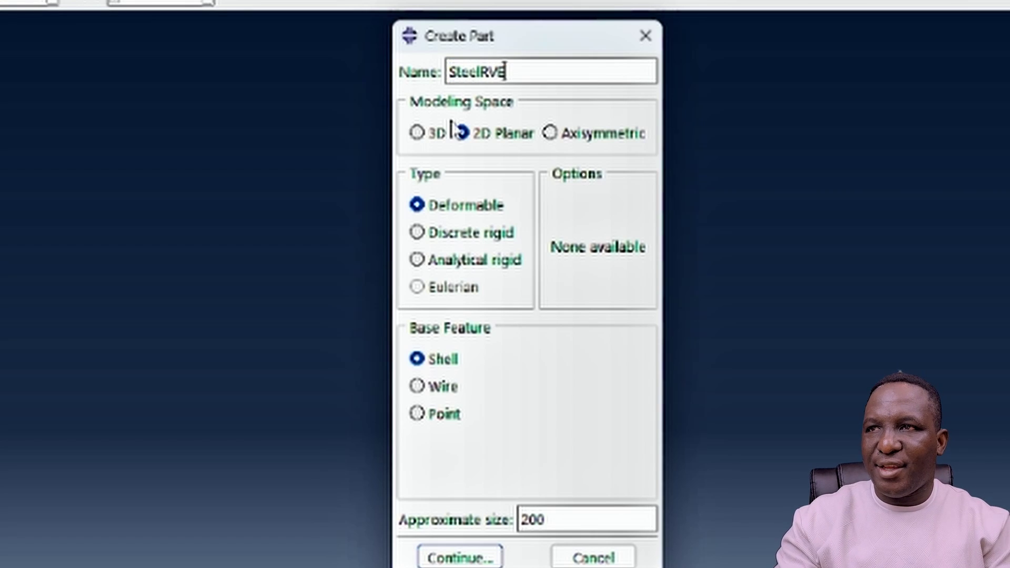
left_click(492, 137)
left_click(471, 209)
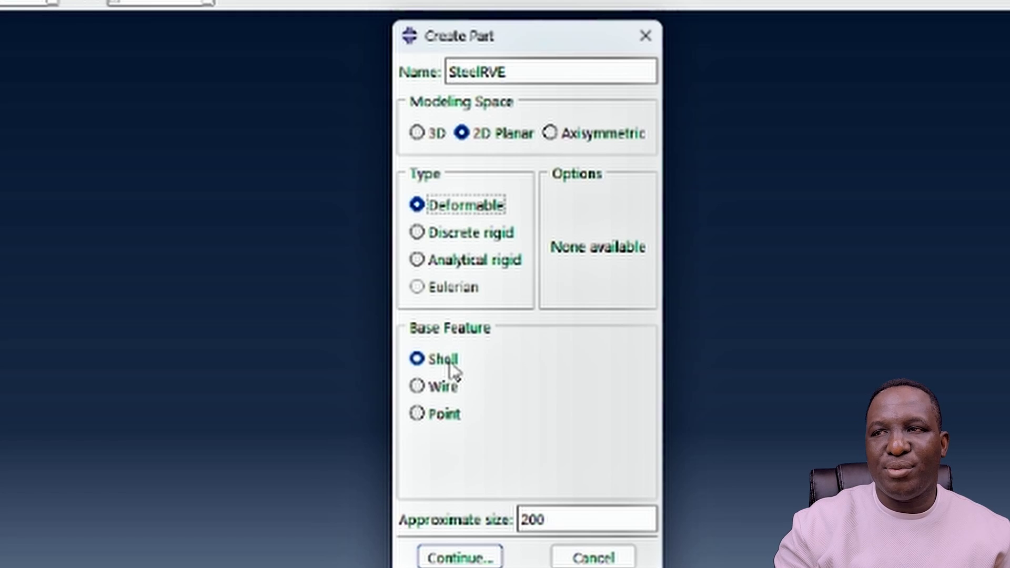
left_click(463, 557)
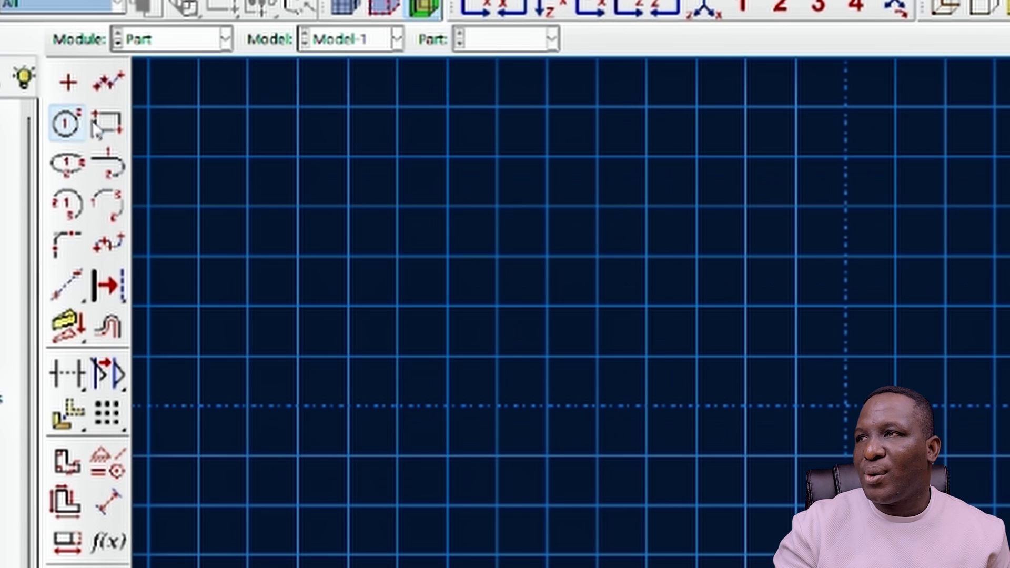
Sketch a square for the part's outline from corner 0,0 to opposite corner 100,100
left_click(105, 123)
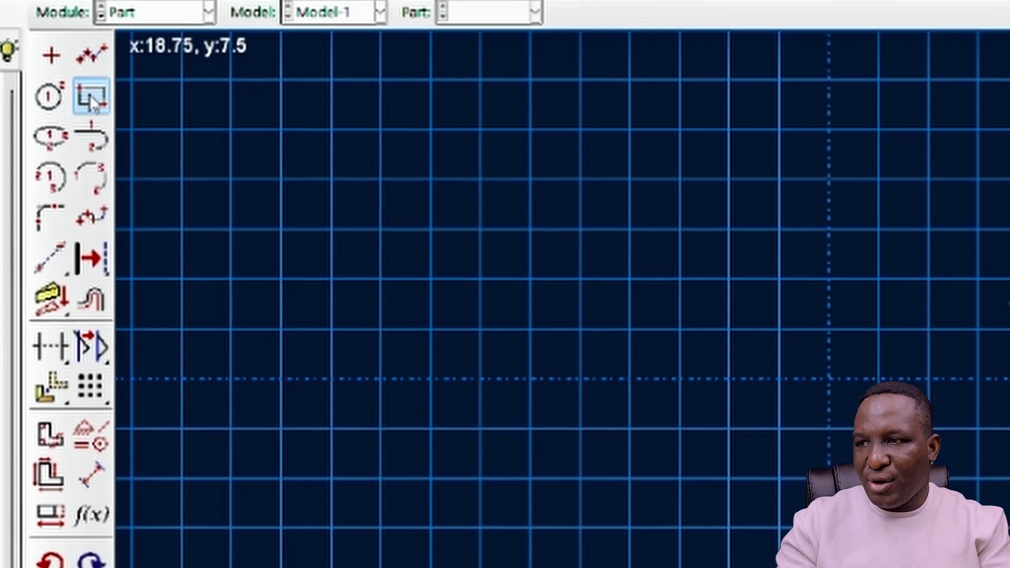
type("0,0")
key("Return")
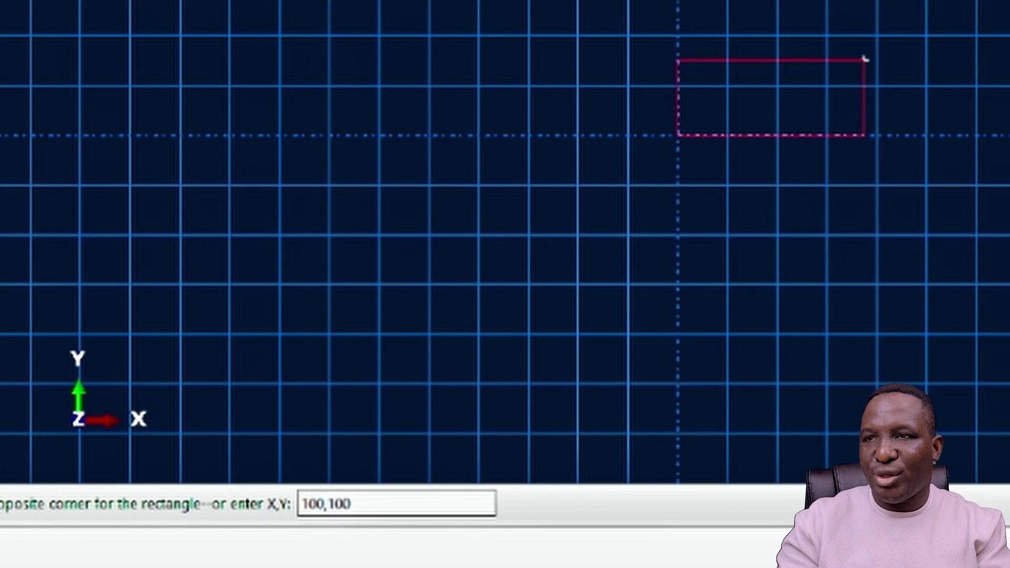
type("100,100")
key("Return")
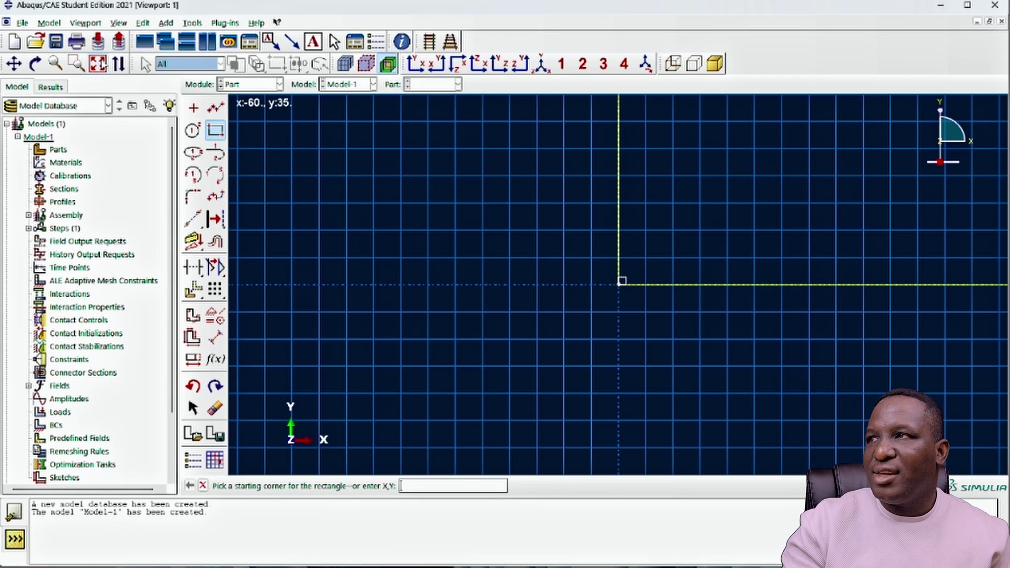
left_click(97, 63)
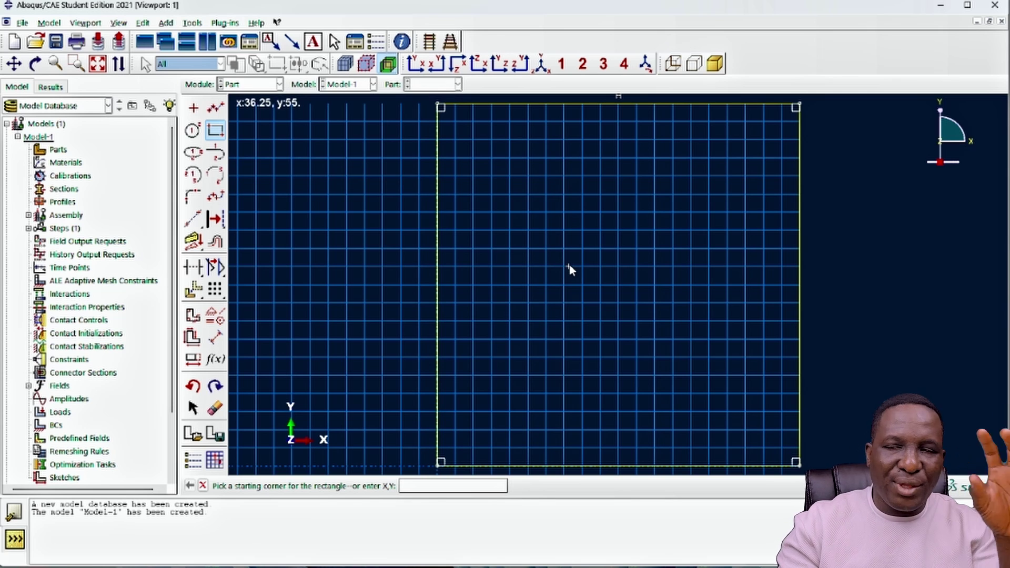
key("Escape")
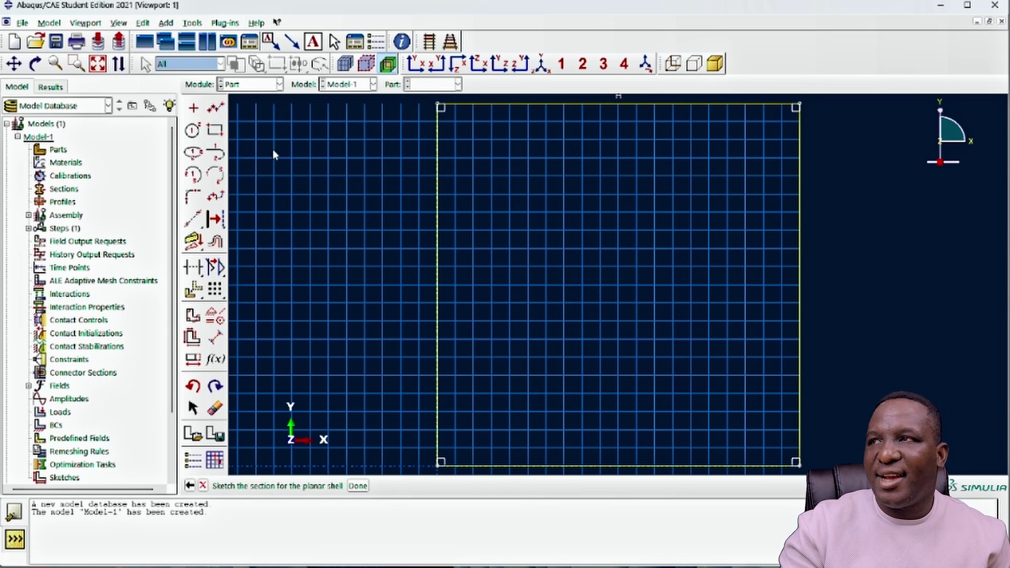
Draw eleven separate circles of varied size, about 3 to 5 units in radius, scattered inside the square, and finish the shell sketch
left_click(193, 130)
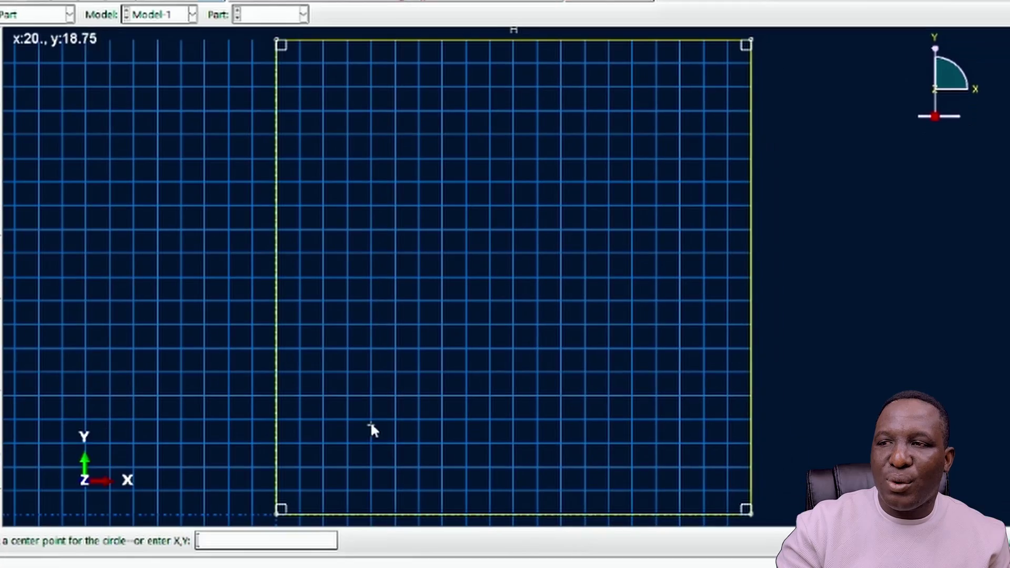
left_click(371, 420)
left_click(389, 420)
left_click(472, 347)
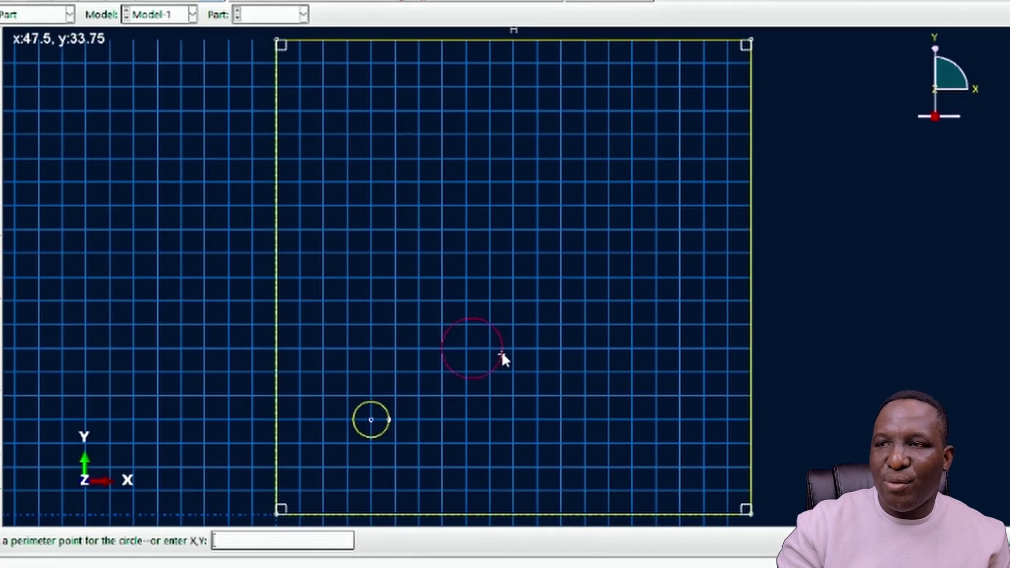
left_click(497, 353)
left_click(501, 218)
left_click(484, 223)
left_click(632, 282)
left_click(638, 302)
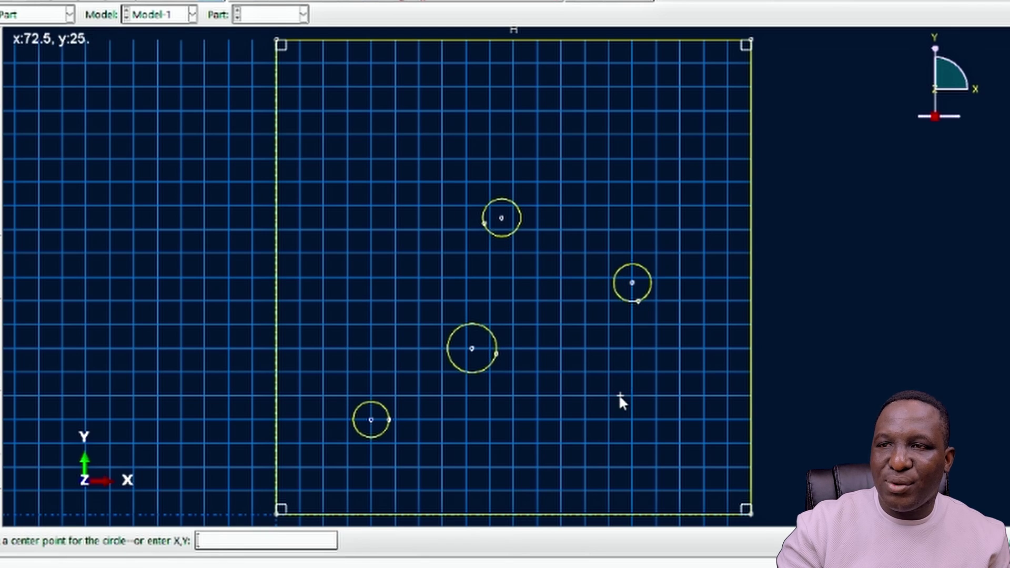
left_click(620, 396)
left_click(620, 415)
left_click(347, 182)
left_click(353, 194)
left_click(586, 128)
left_click(597, 146)
left_click(413, 259)
left_click(419, 271)
left_click(513, 449)
left_click(520, 462)
left_click(691, 164)
left_click(698, 182)
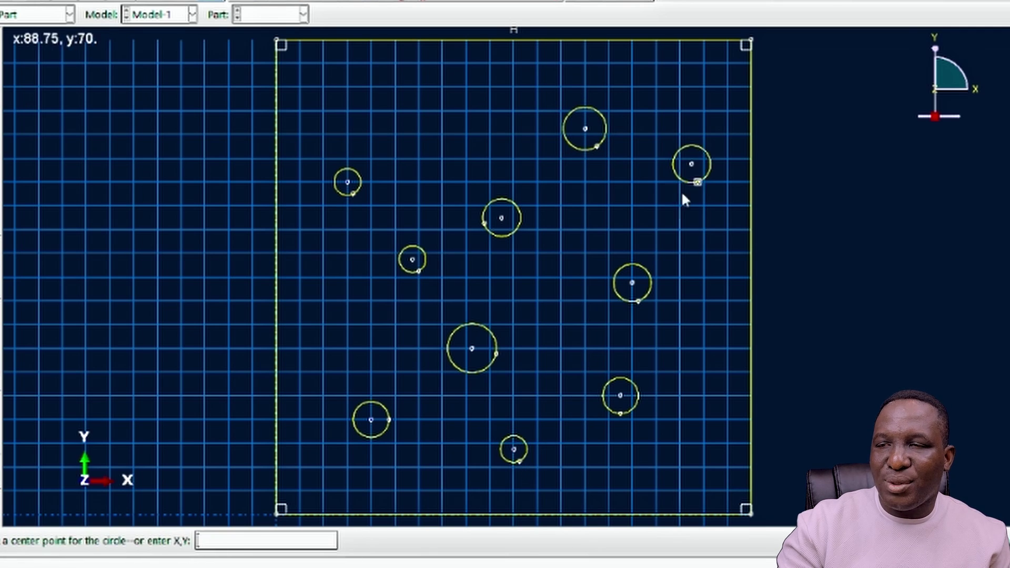
left_click(413, 86)
left_click(419, 105)
right_click(472, 141)
left_click(516, 221)
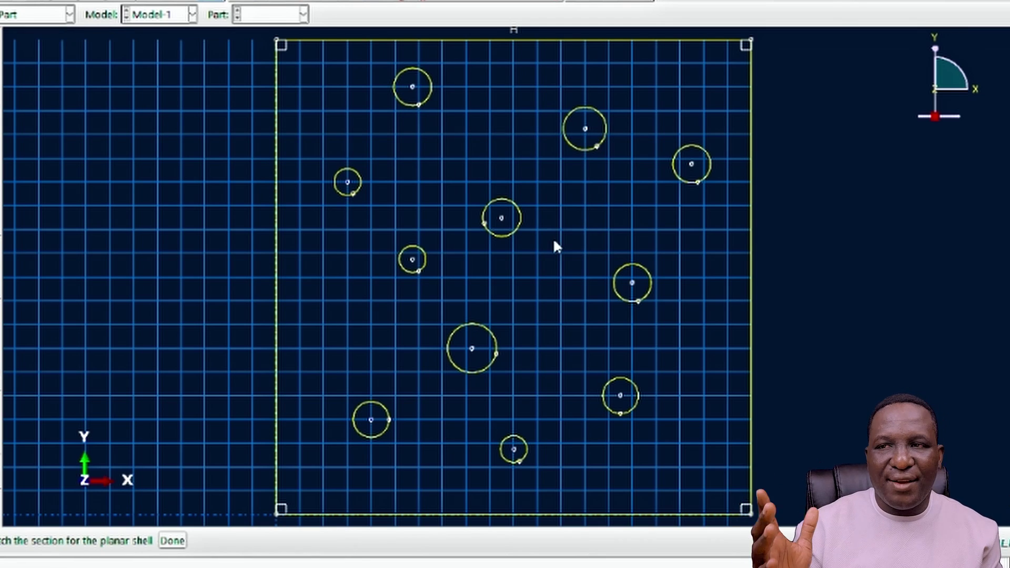
left_click(173, 541)
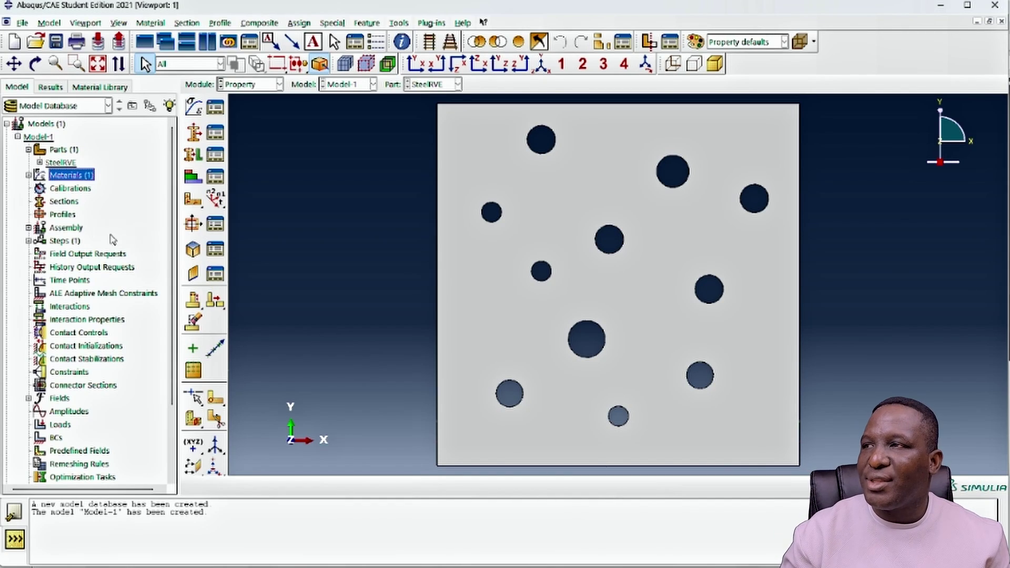
Open the SteelRVE part's mesh and seed it with an approximate global size of 7.9 and curvature control at 0.1
left_click(39, 162)
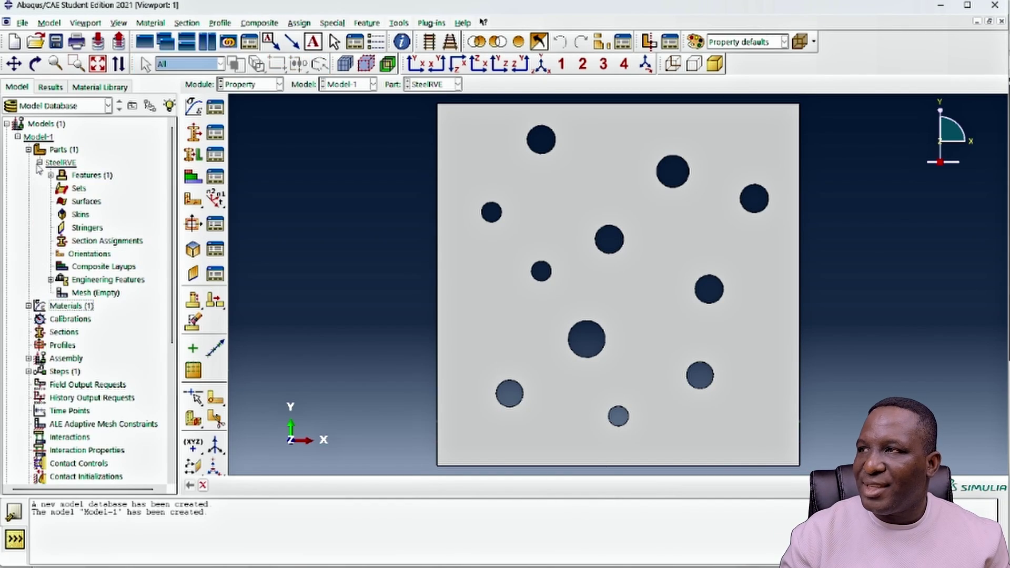
left_click(95, 296)
double_click(96, 294)
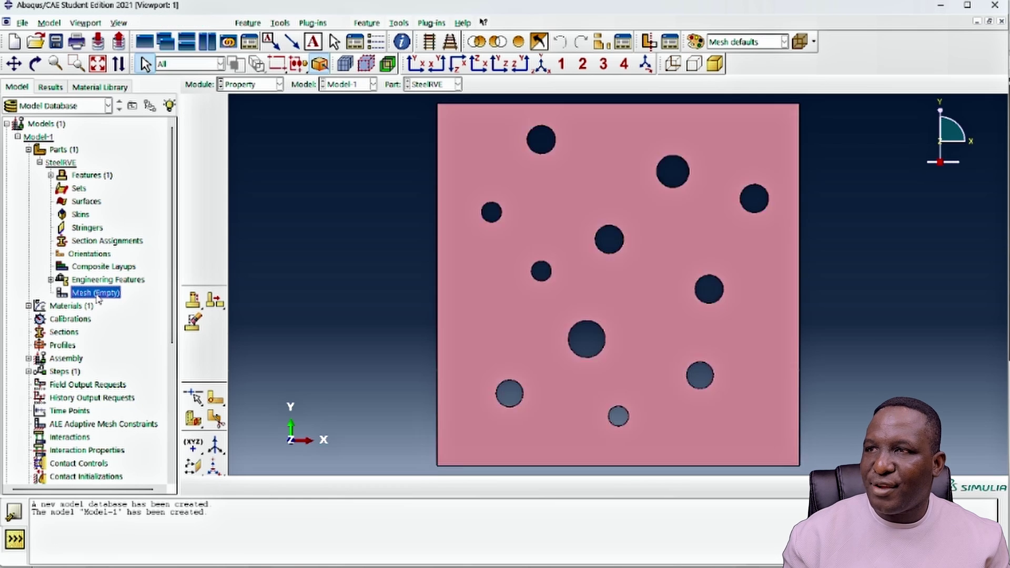
left_click(194, 109)
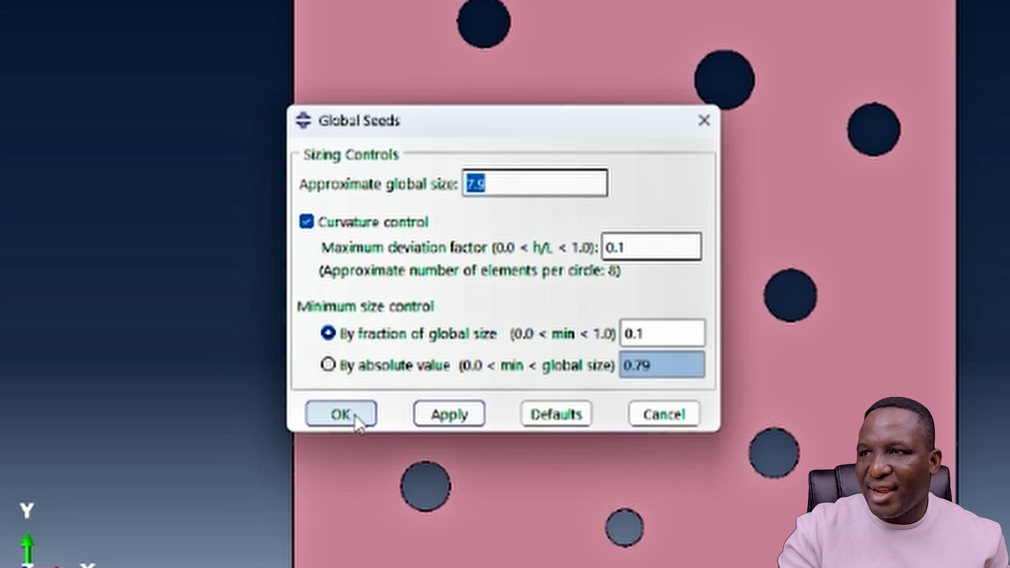
left_click(464, 354)
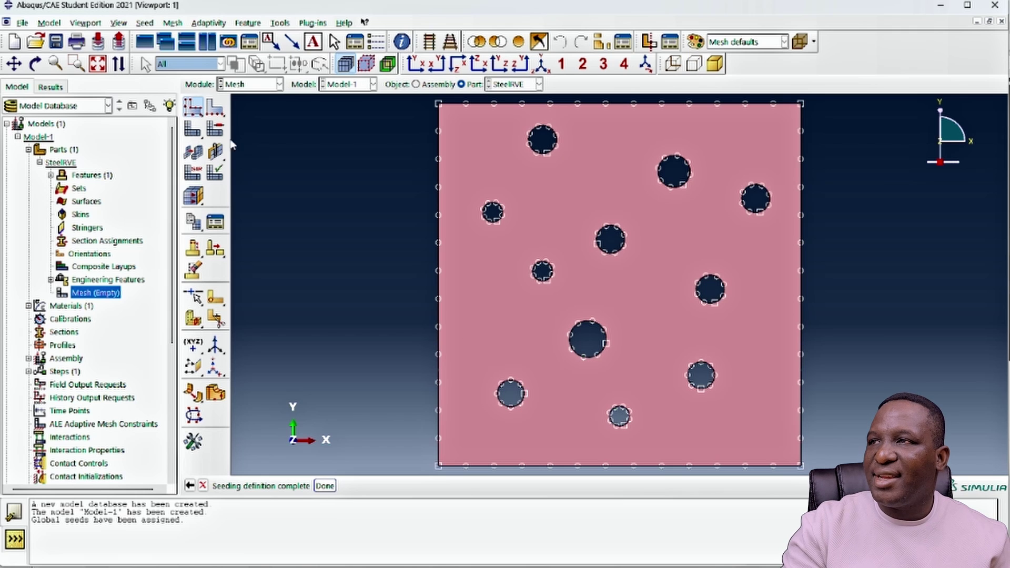
Set the mesh controls to free Quad elements with the Medial axis algorithm and toggle its mesh transition minimization
left_click(215, 150)
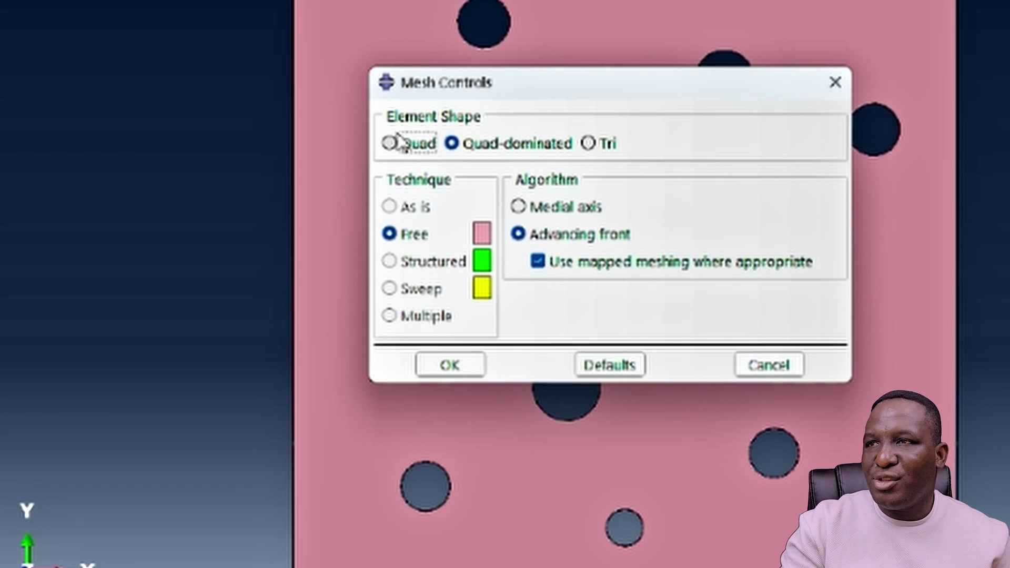
left_click(403, 150)
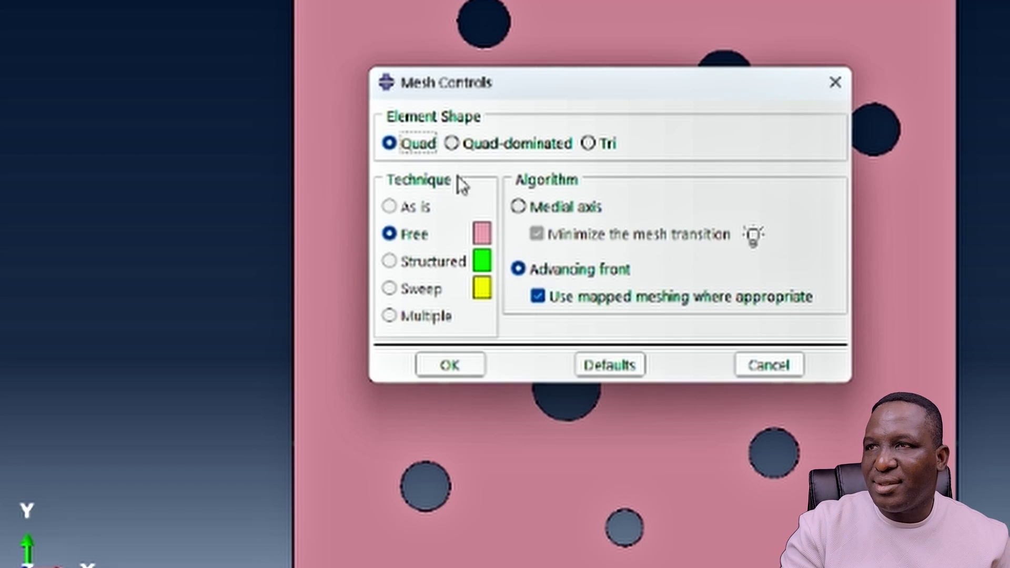
left_click(548, 211)
left_click(562, 238)
left_click(450, 365)
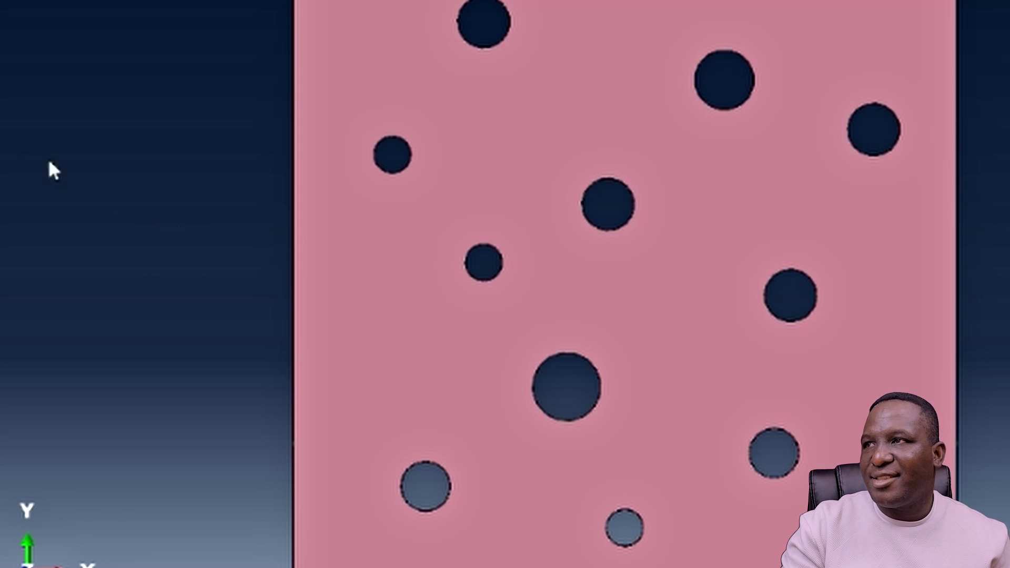
Choose the Explicit element library for the part's element type, keeping Linear geometric order and the Plane Stress family
left_click(202, 176)
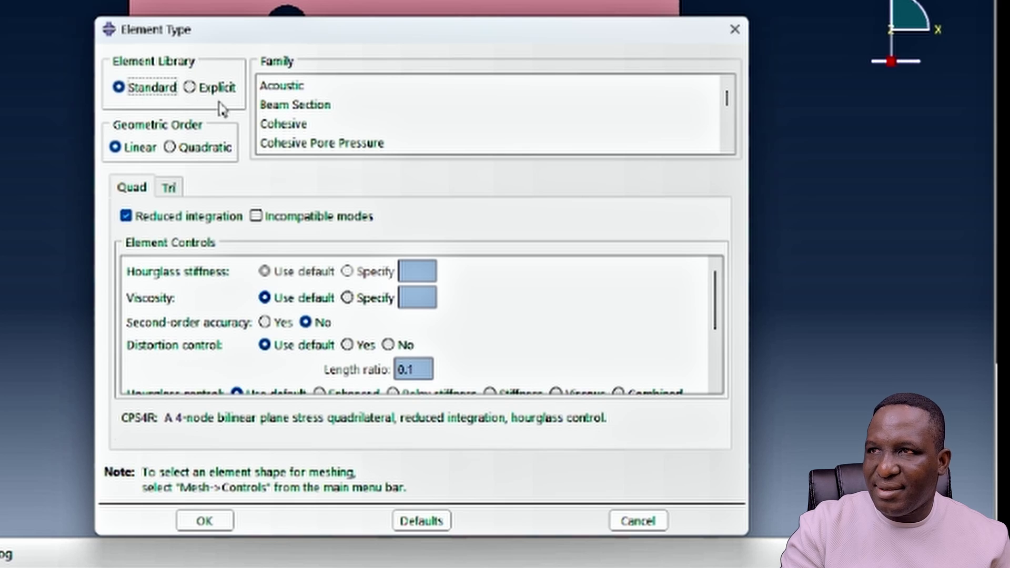
left_click(213, 88)
scroll(297, 113, "down", 2)
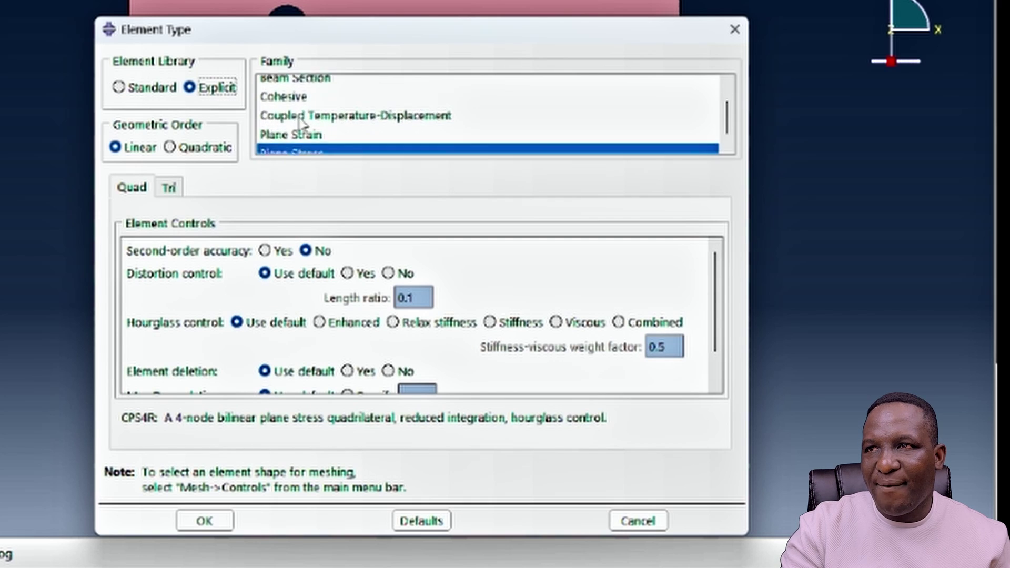
scroll(314, 265, "down", 1)
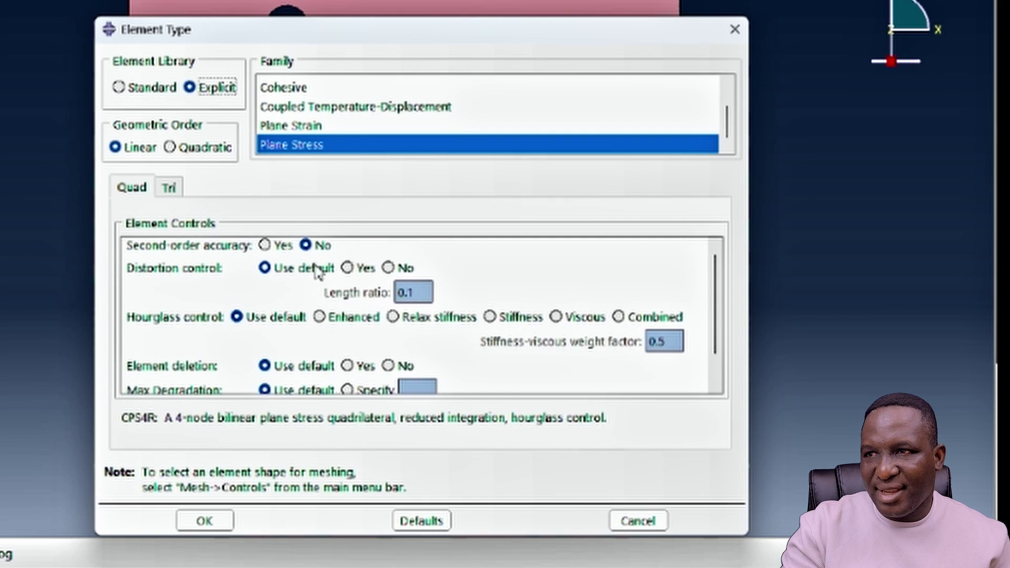
Turn on element deletion, specify a Max Degradation of 0.98, and apply the element type
left_click(348, 358)
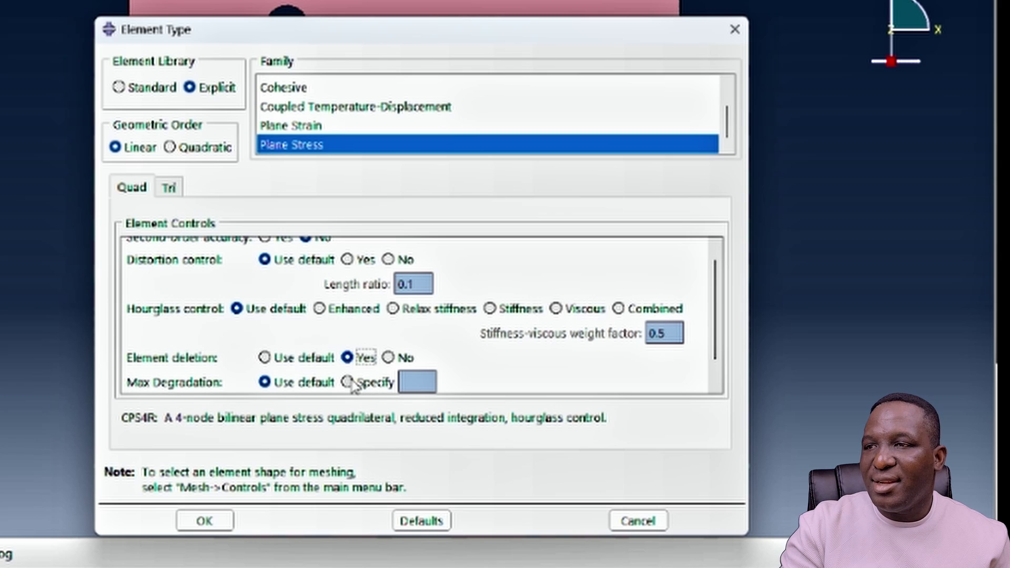
left_click(349, 384)
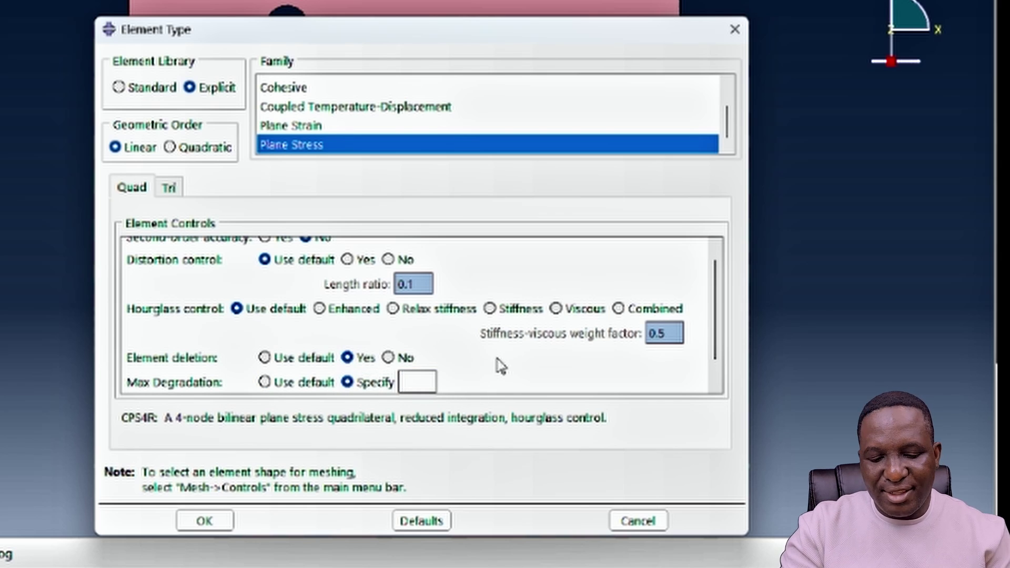
type("098")
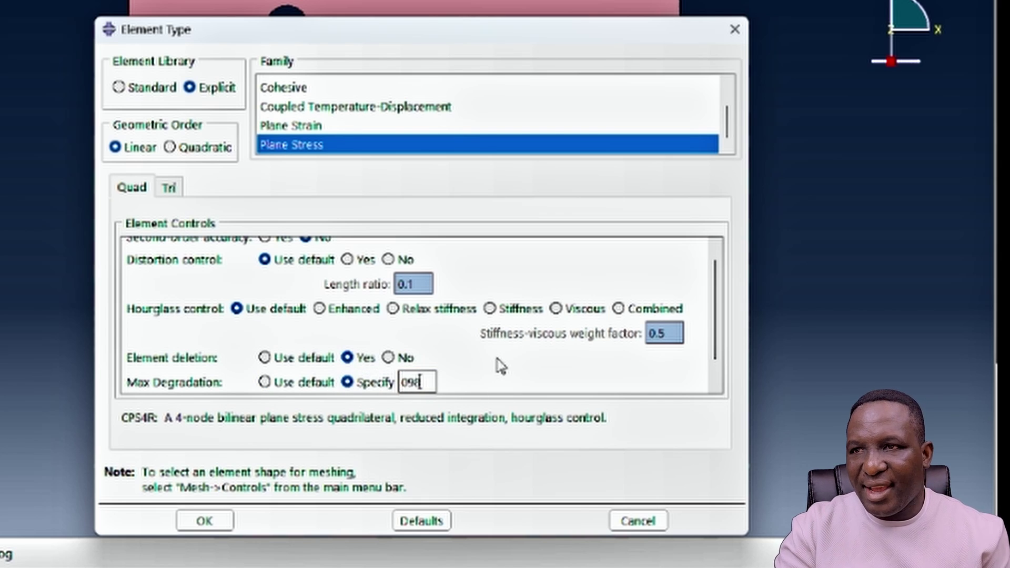
key("Left")
key("Left")
type(".")
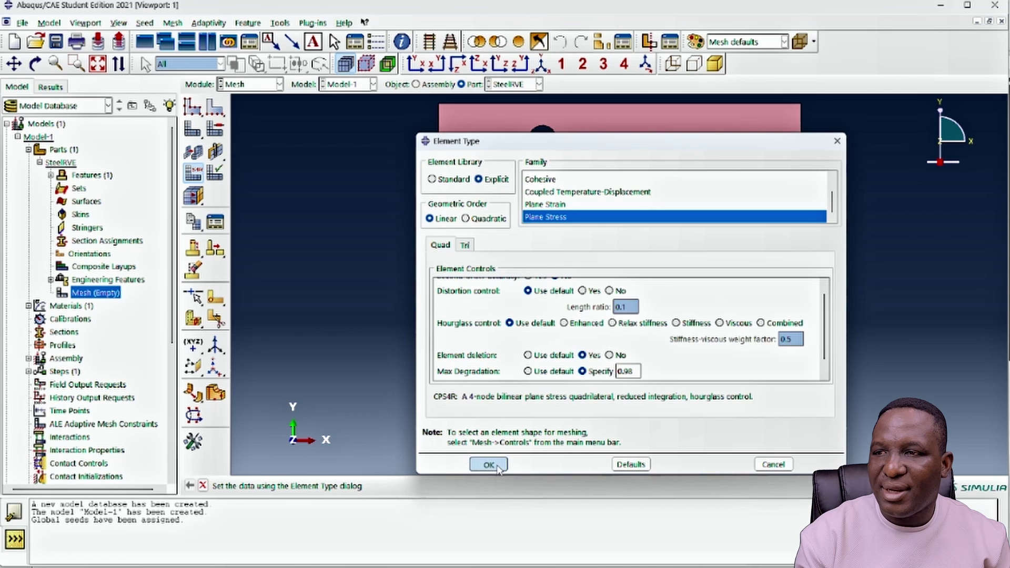
left_click(204, 521)
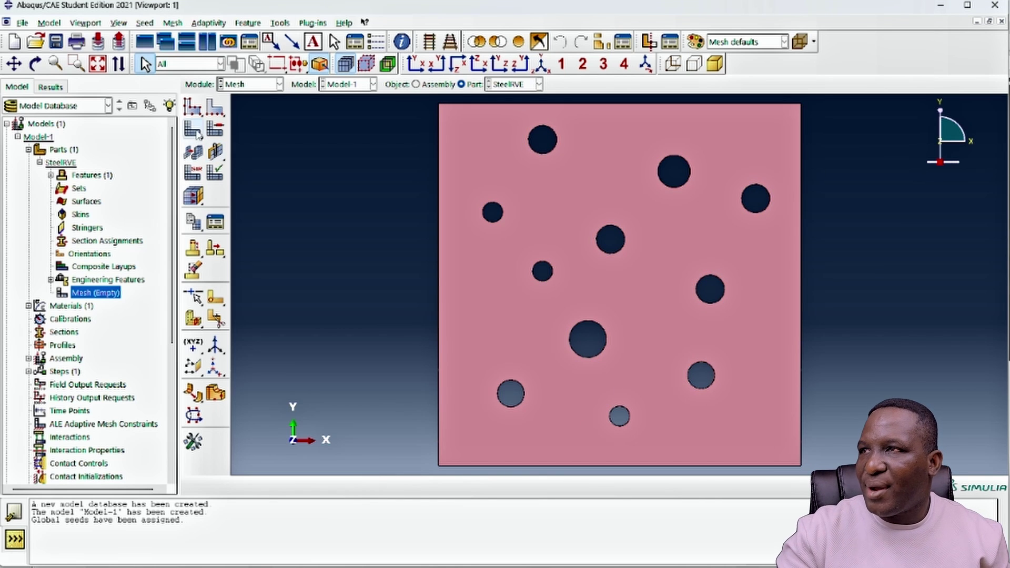
Generate the mesh on the SteelRVE part
left_click(193, 129)
left_click(299, 486)
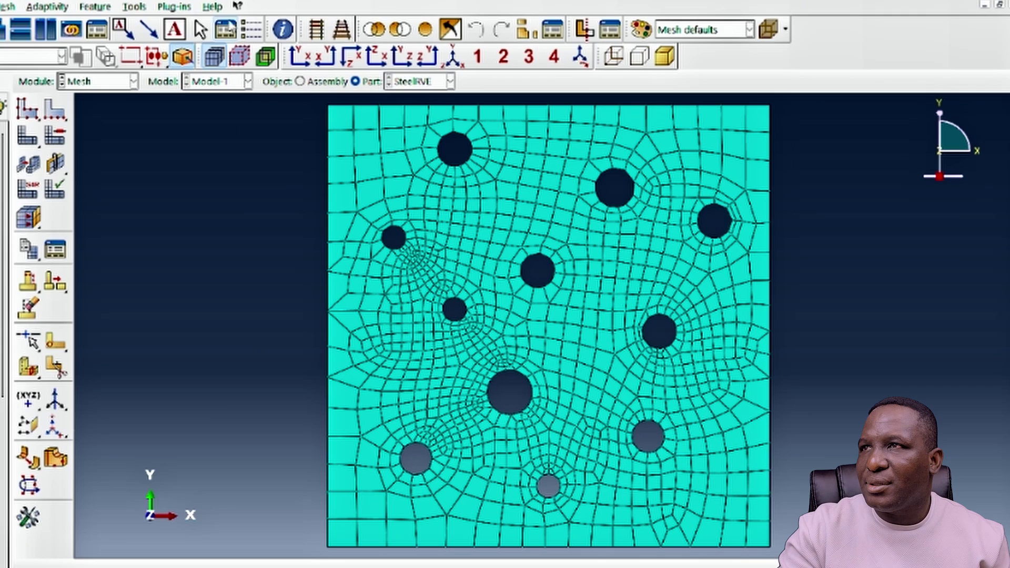
Query the mesh of the entire part for its node and element totals, and close the query
left_click(402, 42)
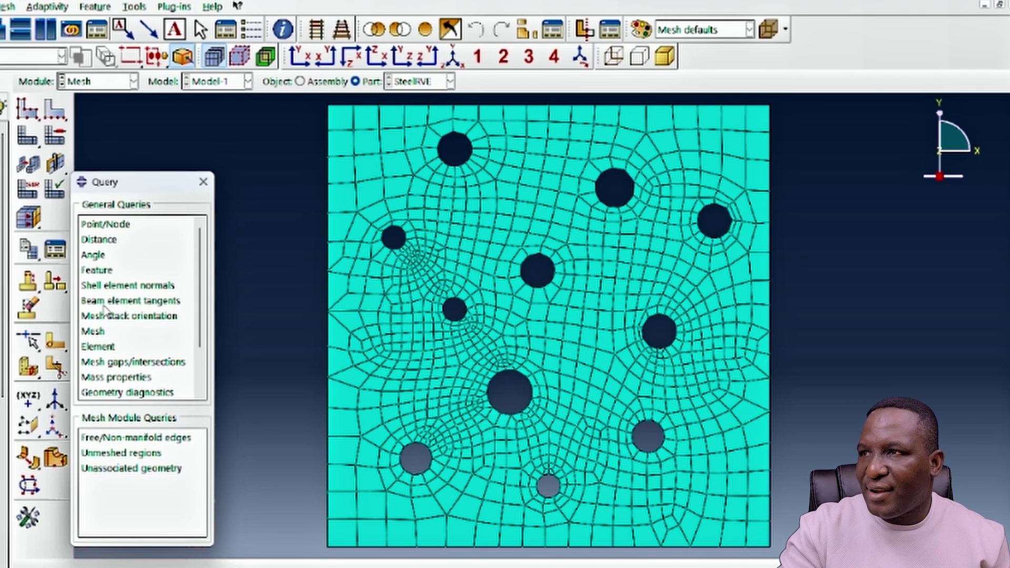
left_click(93, 331)
left_click(651, 452)
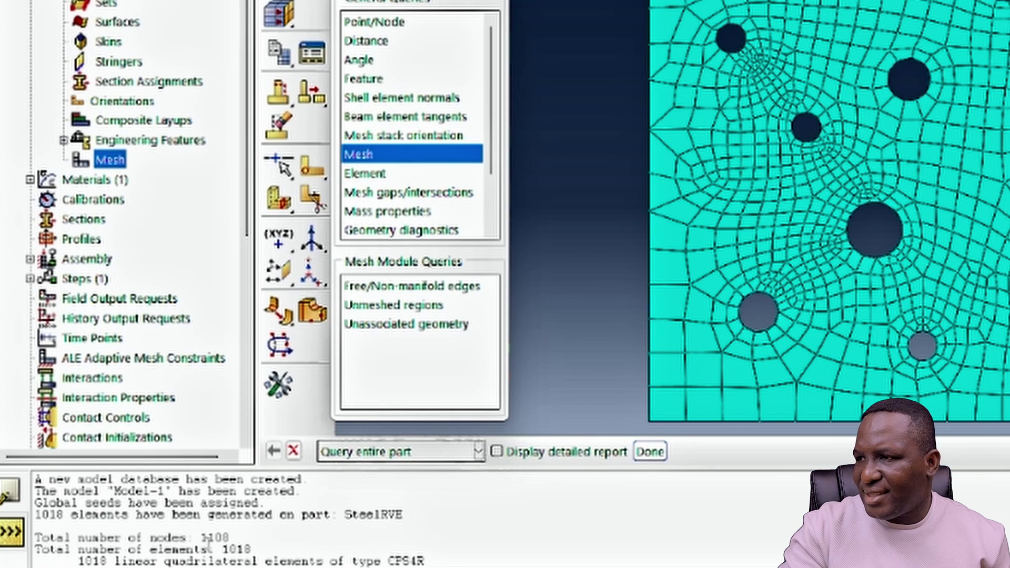
left_click_drag(230, 537, 195, 537)
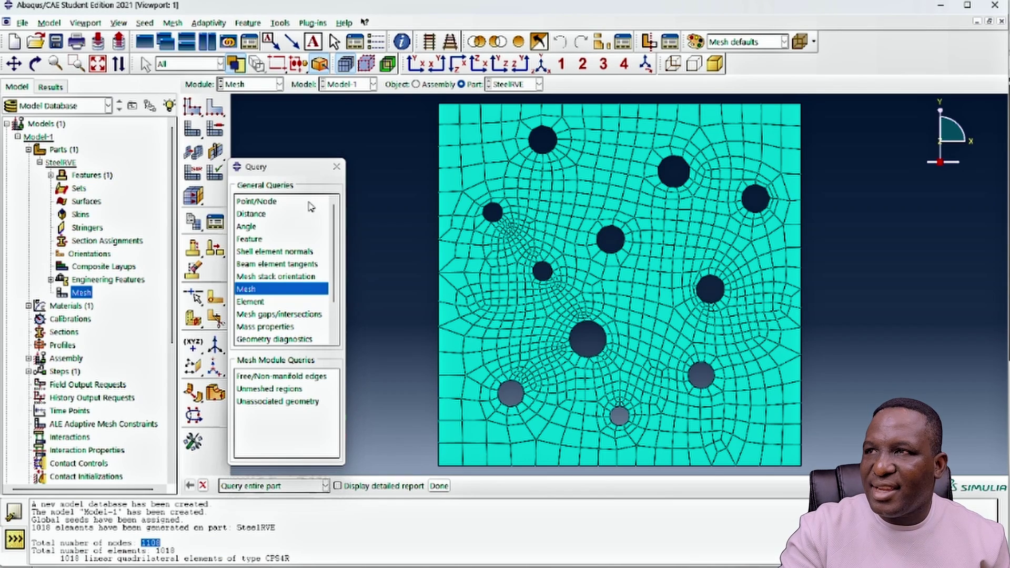
left_click(337, 167)
left_click(195, 108)
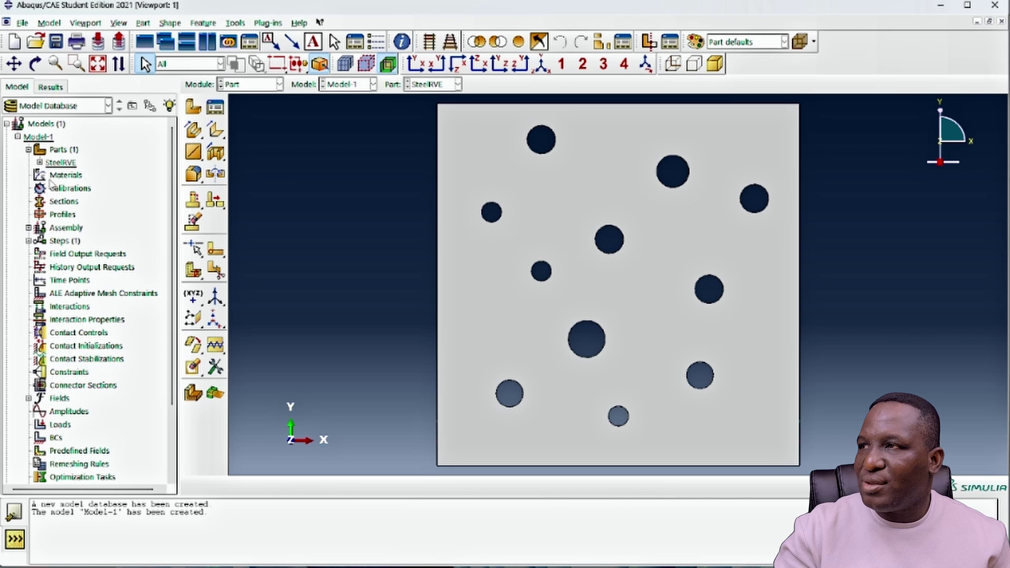
Create a material named Steel and give it a uniform mass density
double_click(66, 176)
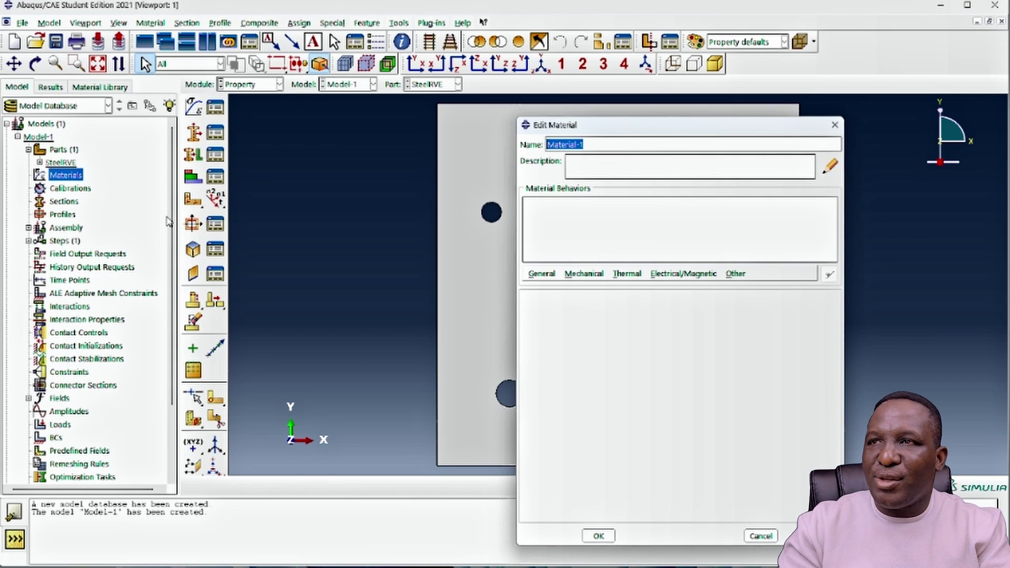
type("s")
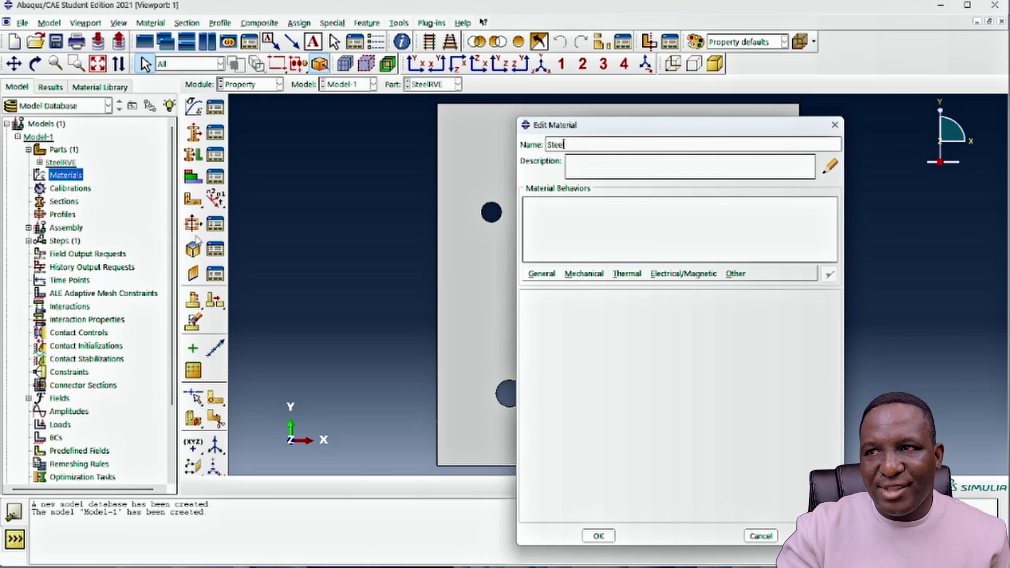
left_click(542, 273)
left_click(550, 287)
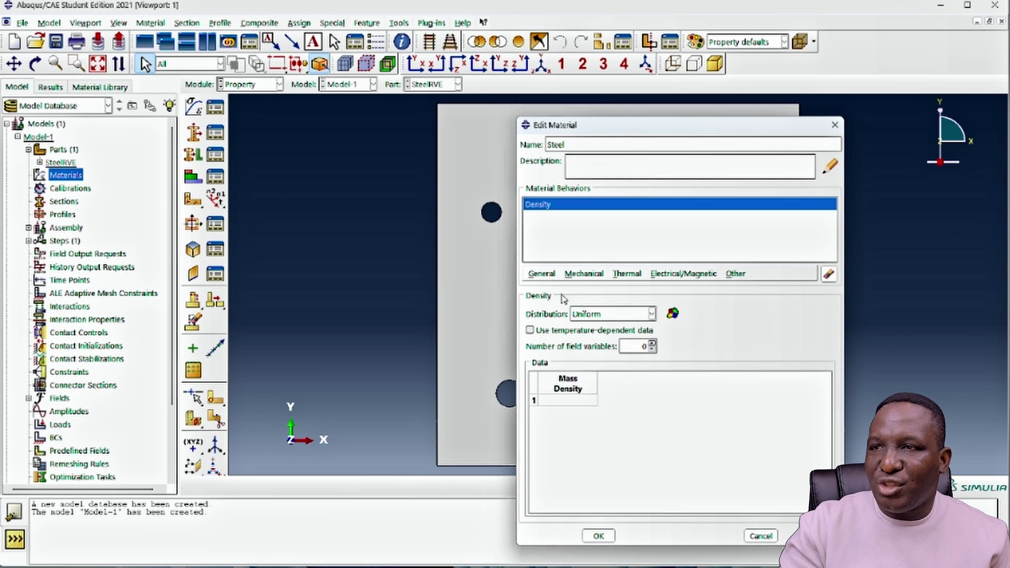
left_click(567, 402)
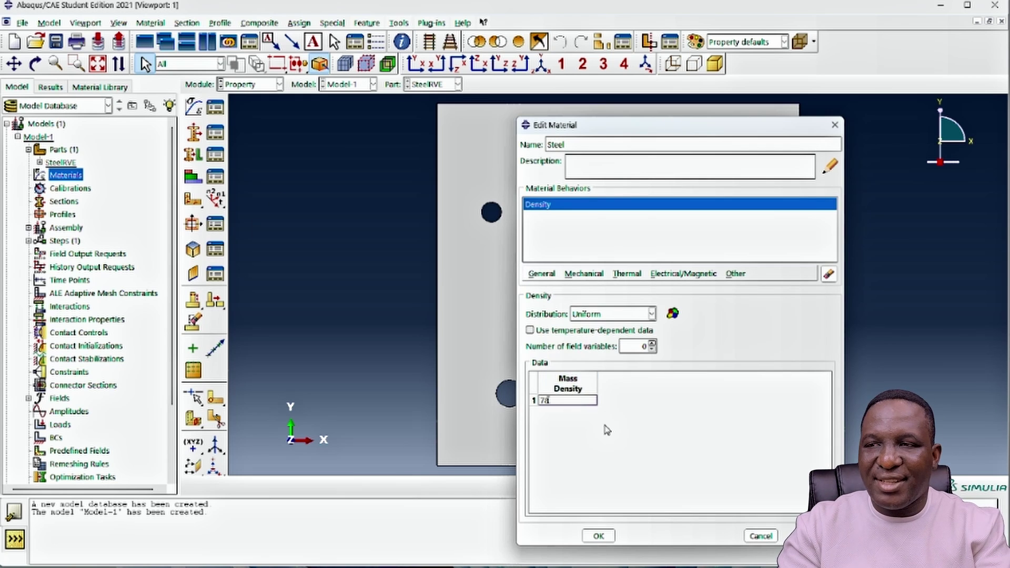
Add isotropic elasticity to the Steel material with a Young's modulus of 210e9 and a Poisson's ratio of 0.33
left_click(585, 275)
mouse_move(584, 289)
left_click(748, 289)
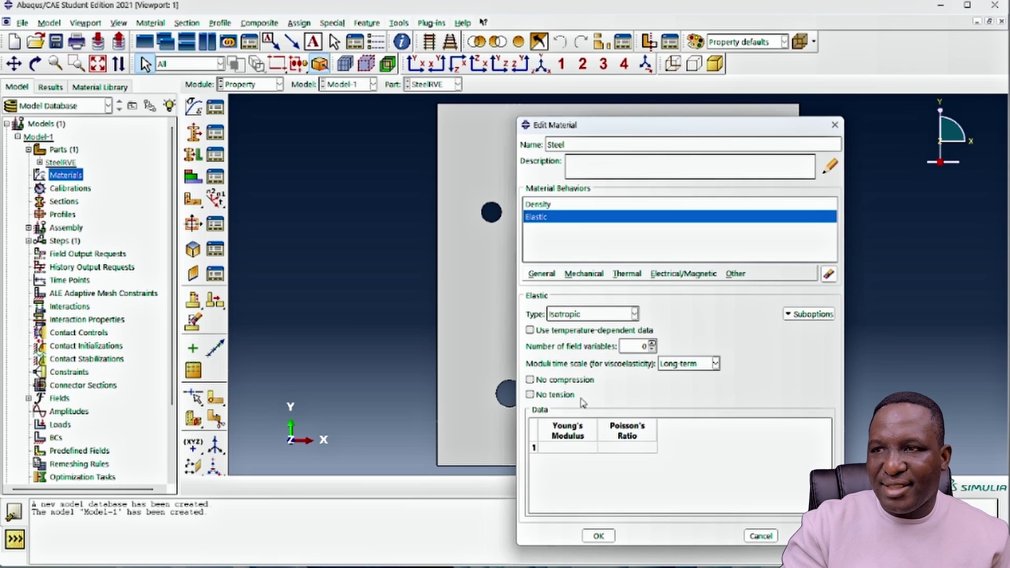
left_click(568, 448)
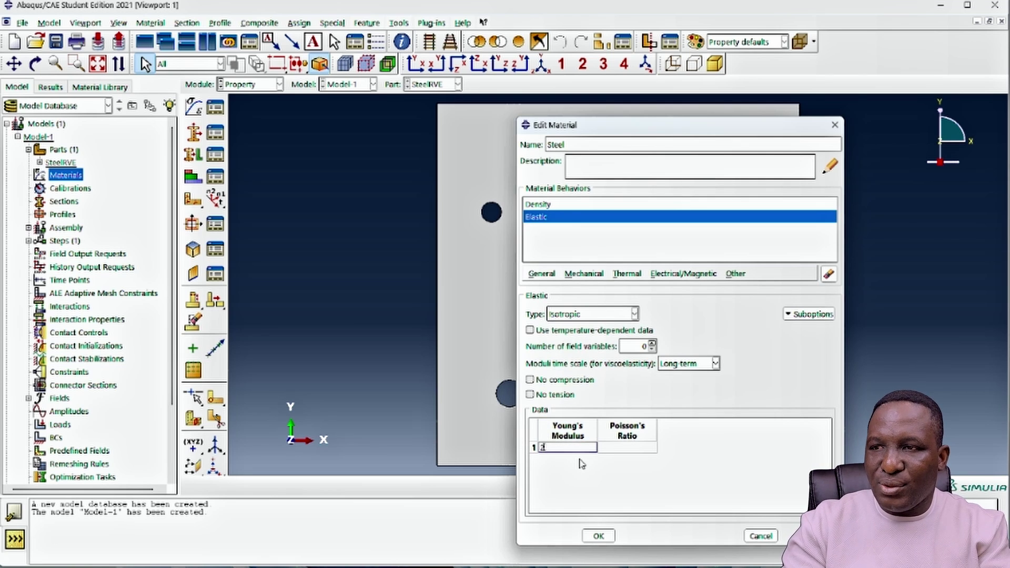
key("Tab")
type("0")
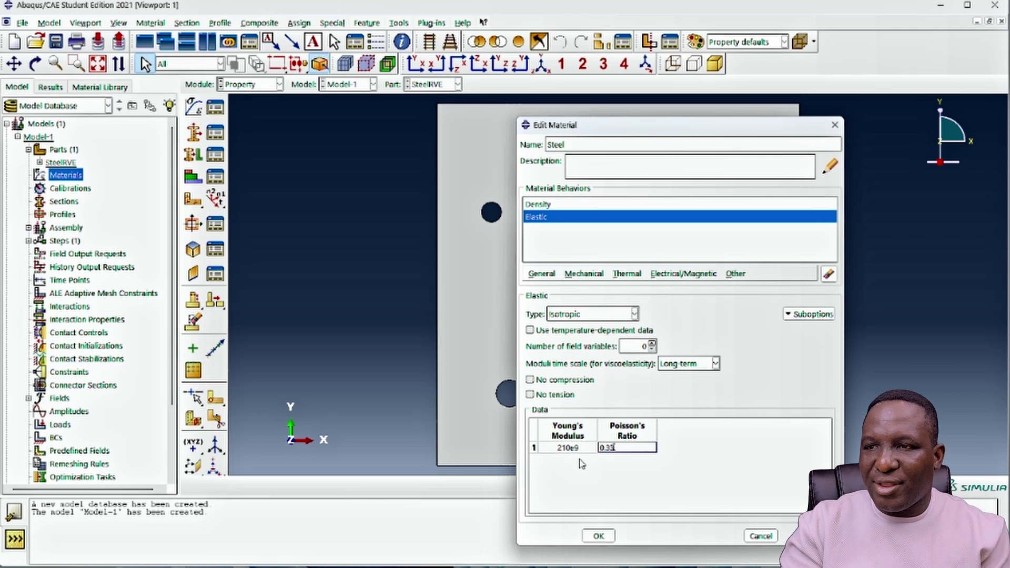
Add plastic behavior with isotropic hardening to the Steel material
left_click(594, 281)
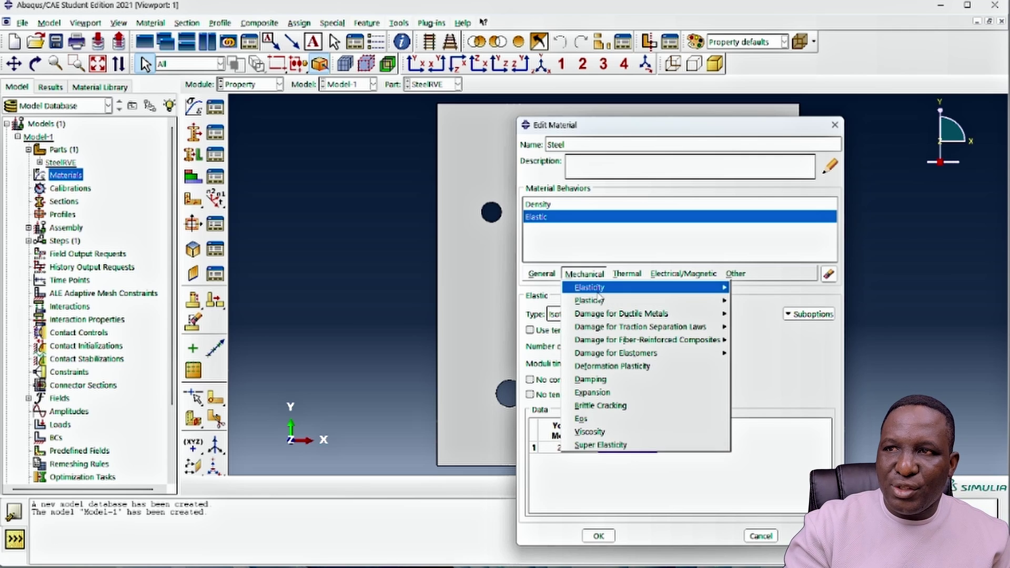
mouse_move(602, 301)
left_click(744, 303)
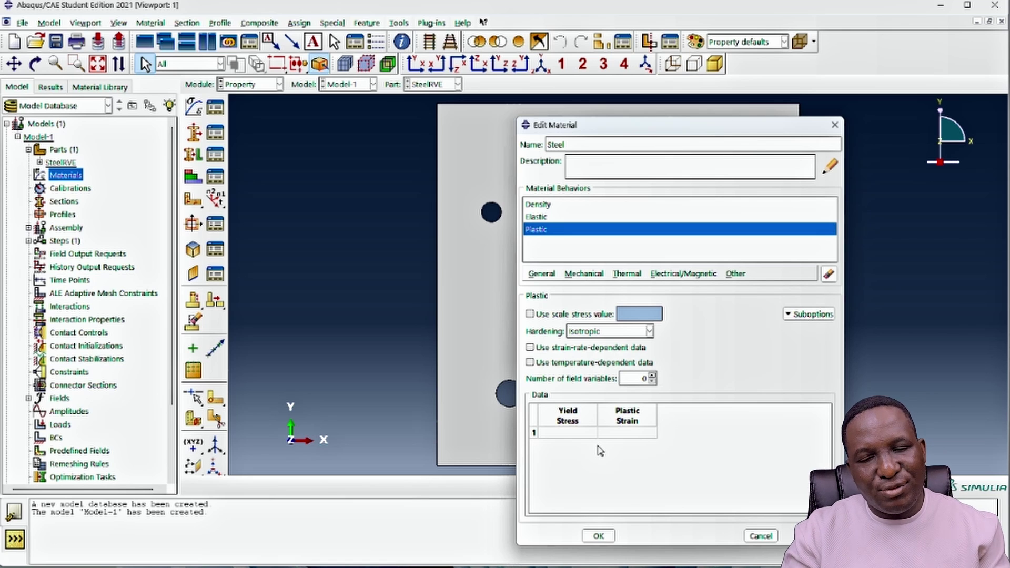
Copy the Plastic Stress values in G5:G13 from the Excel workbook into the Yield Stress column of the Abaqus plastic data
mouse_move(690, 567)
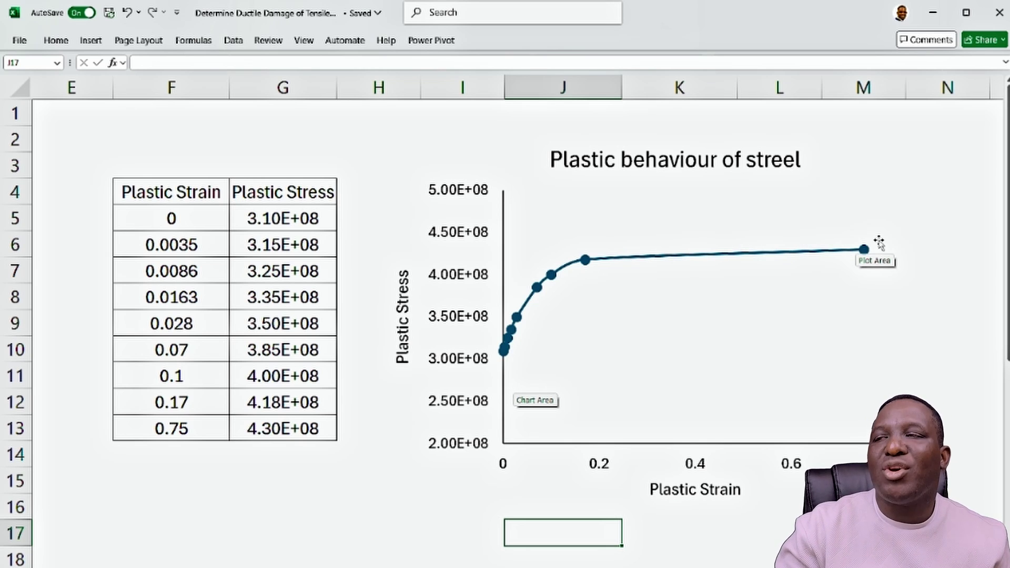
left_click_drag(287, 218, 292, 421)
key("ctrl+c")
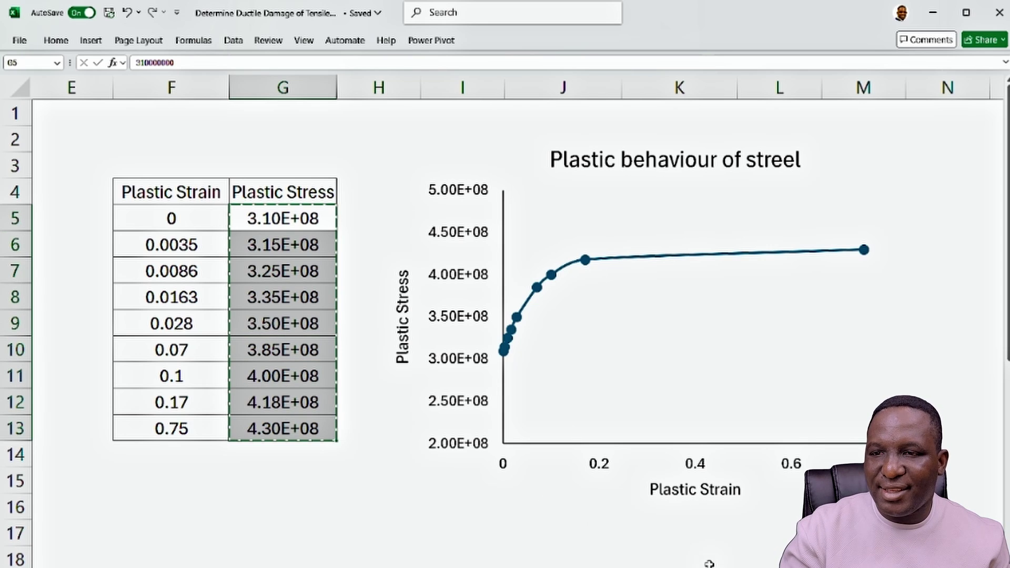
key("alt+Tab")
left_click(586, 436)
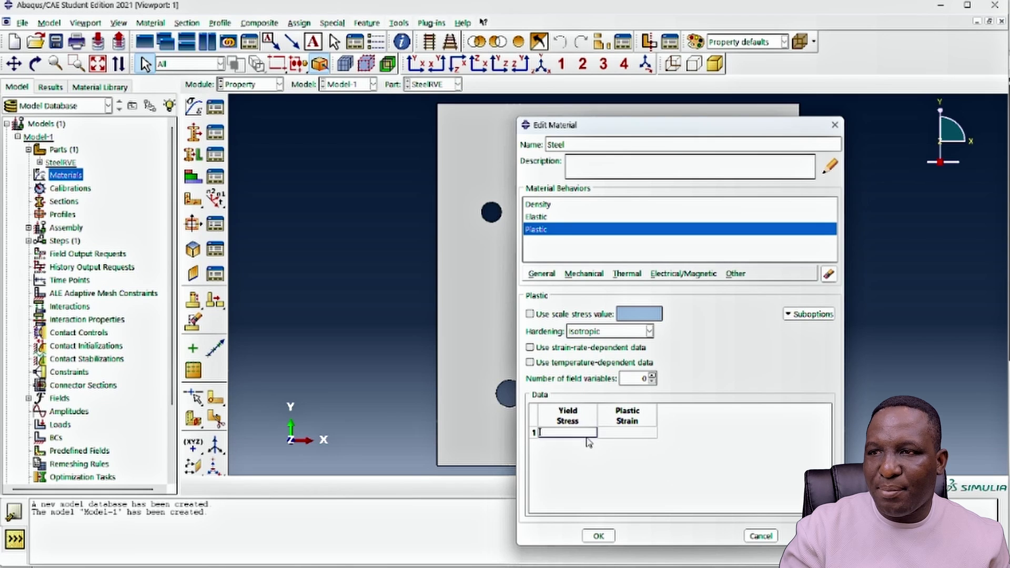
key("ctrl+v")
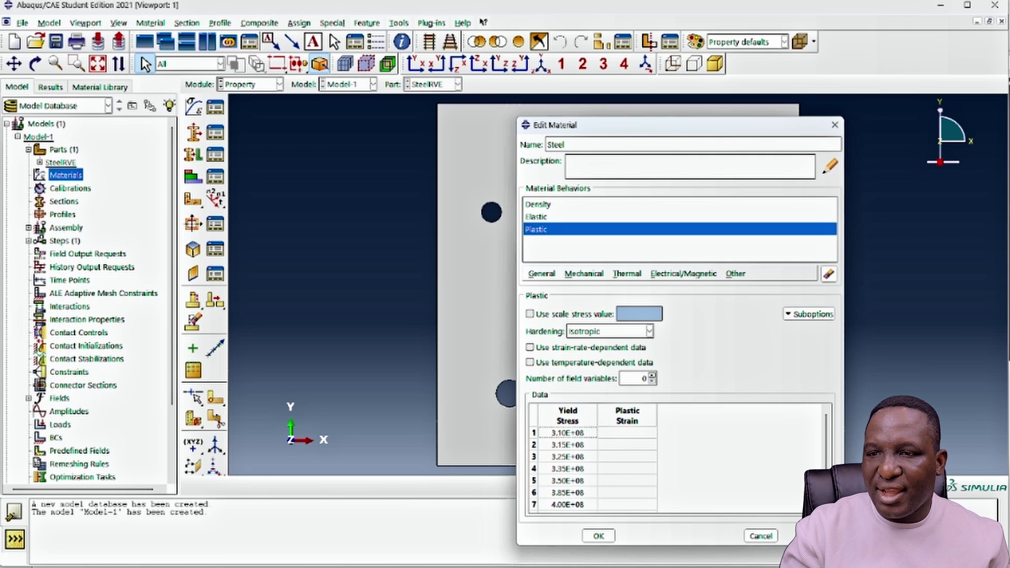
Copy the Plastic Strain values in F5:F13 from the Excel workbook into the Plastic Strain column of the Abaqus plastic data
key("alt+Tab")
left_click_drag(171, 221, 203, 429)
key("ctrl+c")
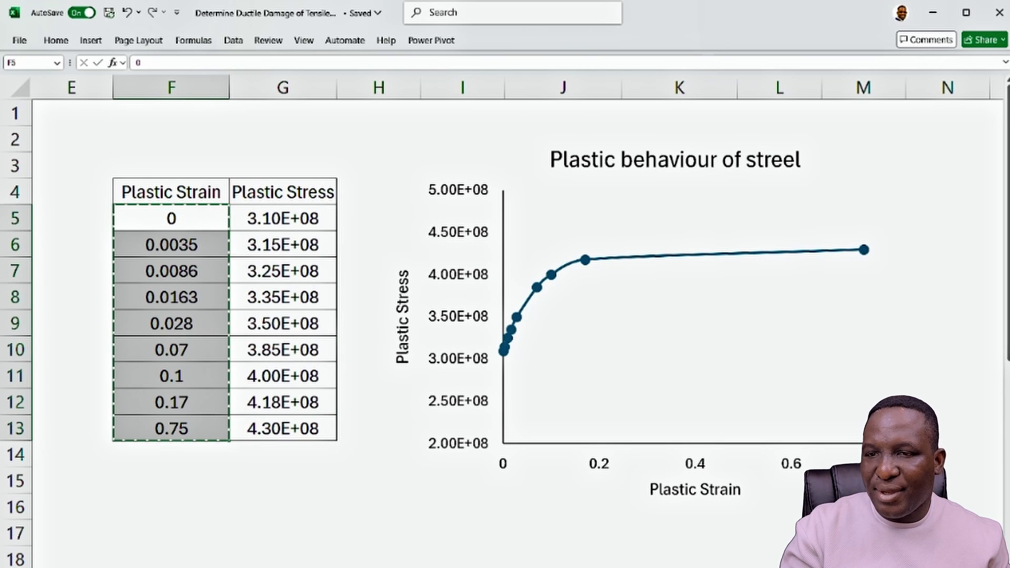
key("alt+Tab")
left_click(639, 433)
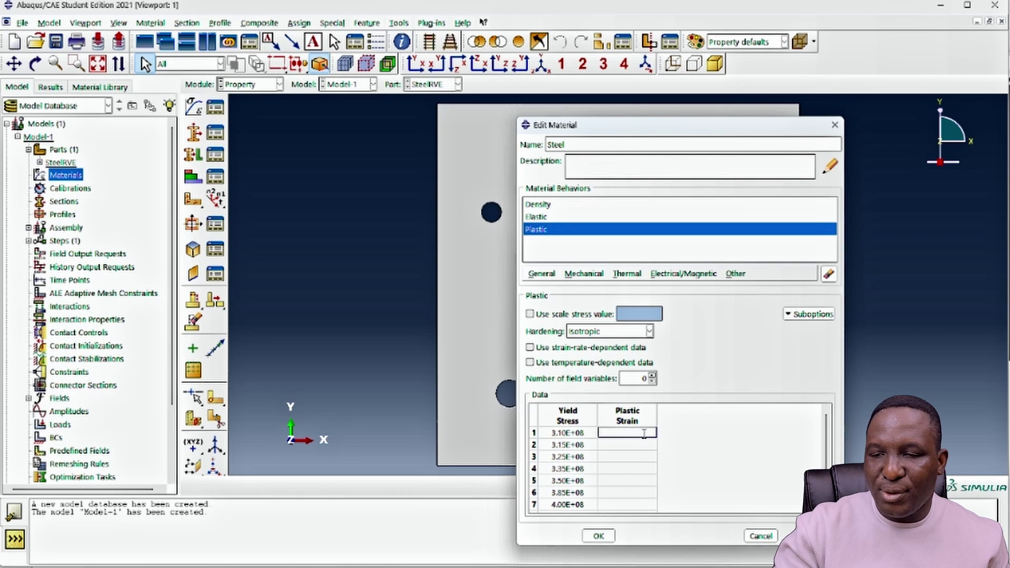
key("ctrl+v")
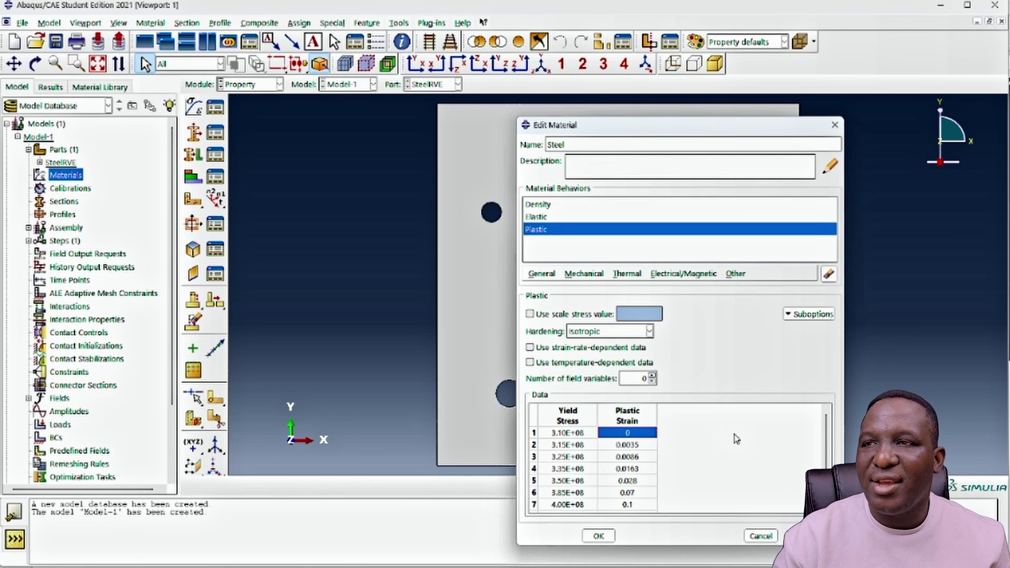
Define ductile-metal damage for Steel, with displacement-type linear damage evolution and a displacement at failure of 0.48
left_click(584, 273)
mouse_move(597, 290)
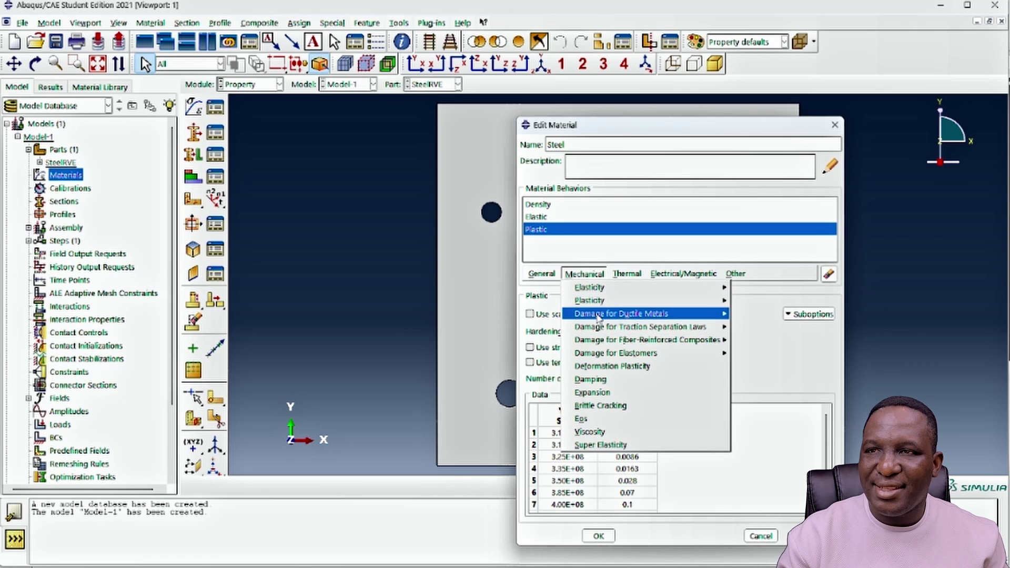
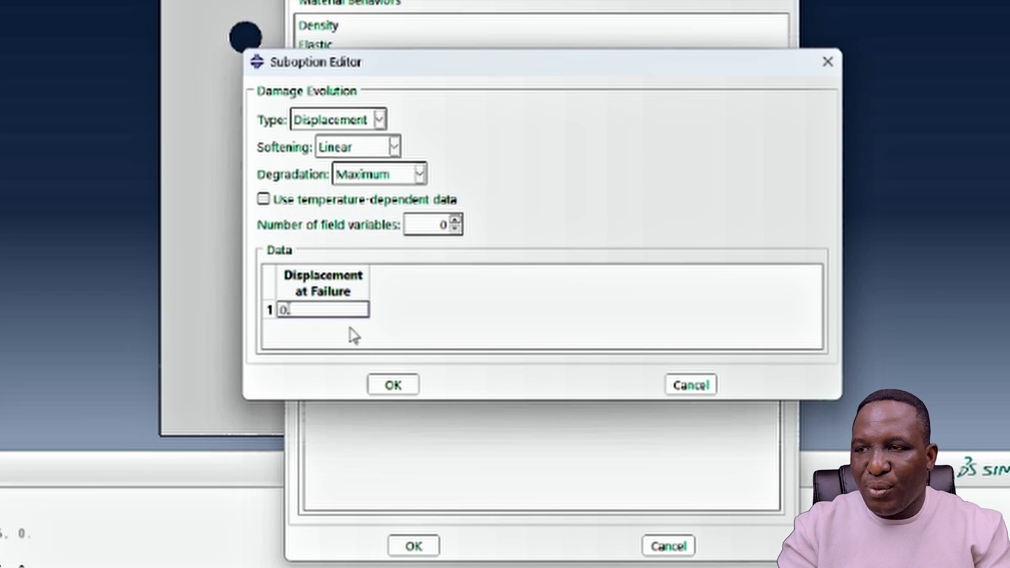
type("8")
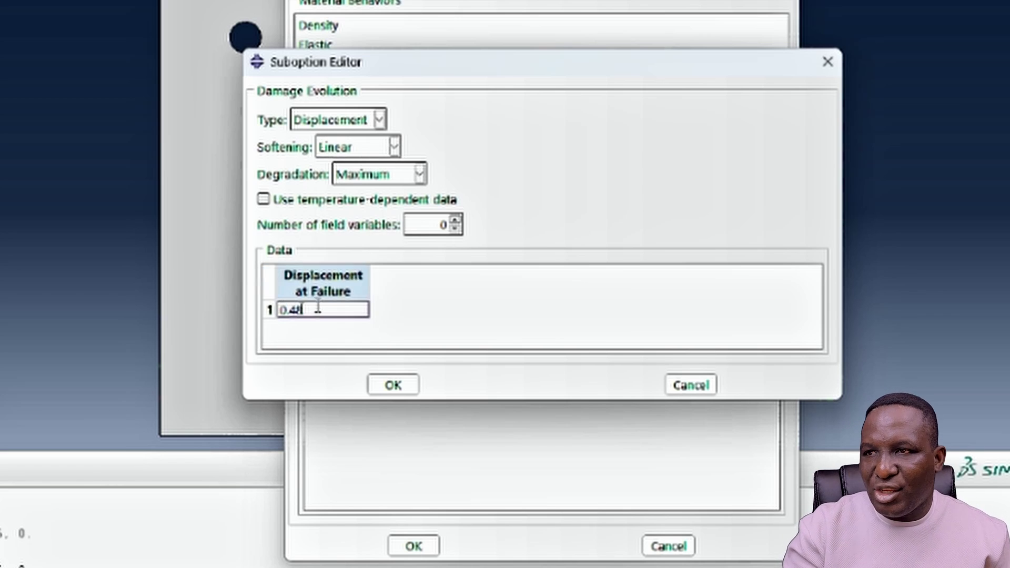
left_click(400, 385)
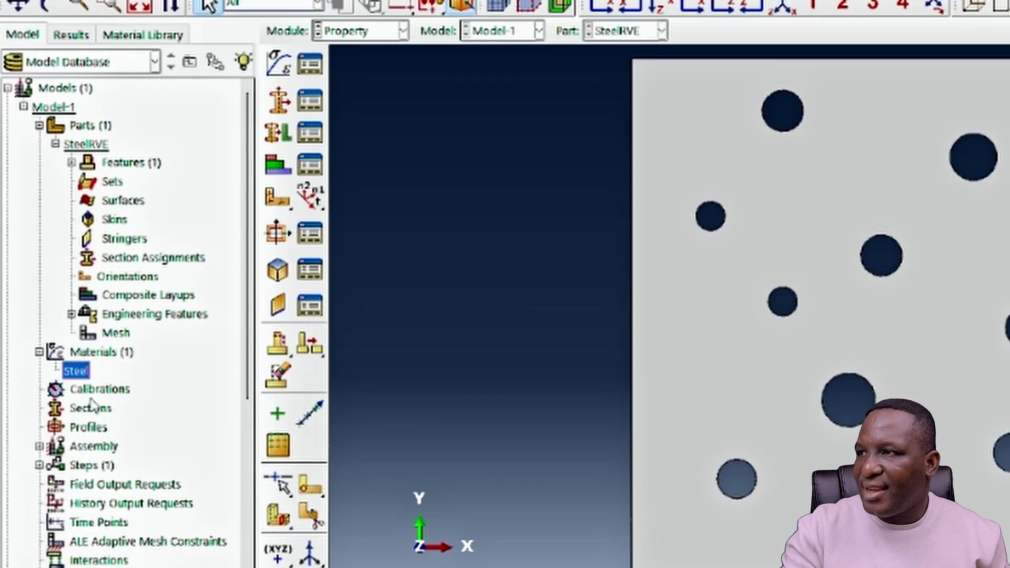
Create a solid homogeneous section named steelSection
double_click(86, 406)
type("s")
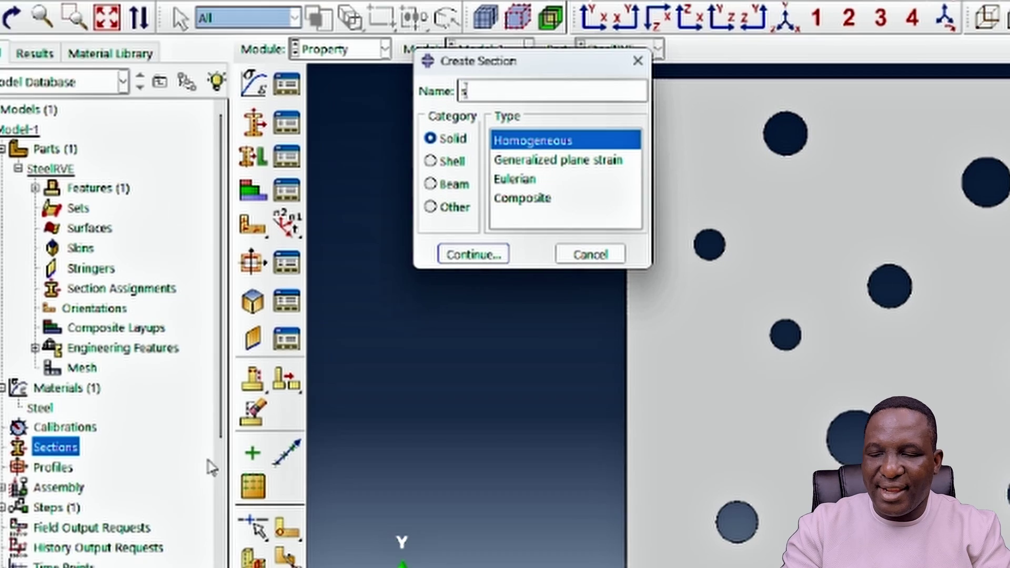
type("teelSection")
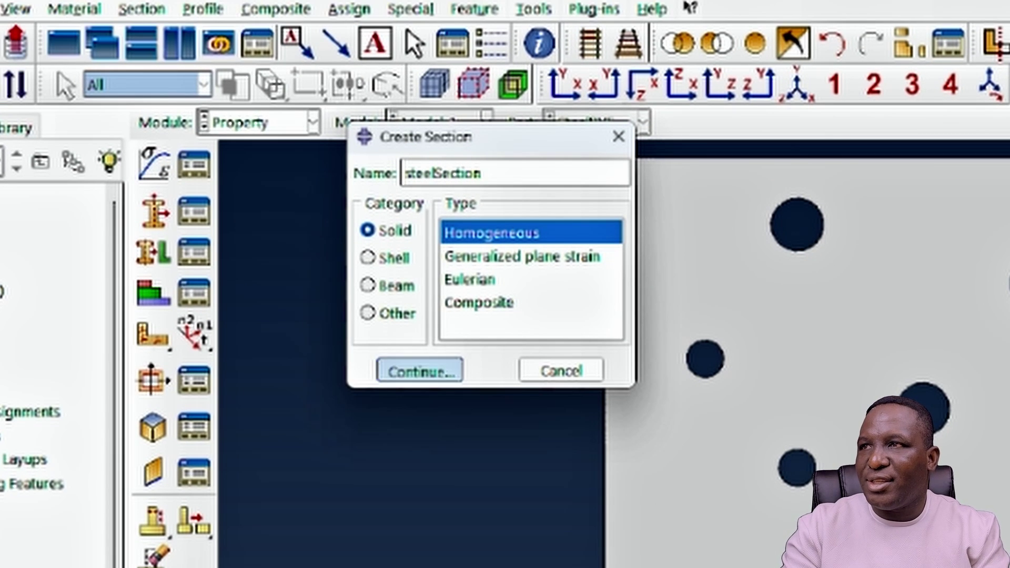
left_click(419, 371)
left_click(717, 248)
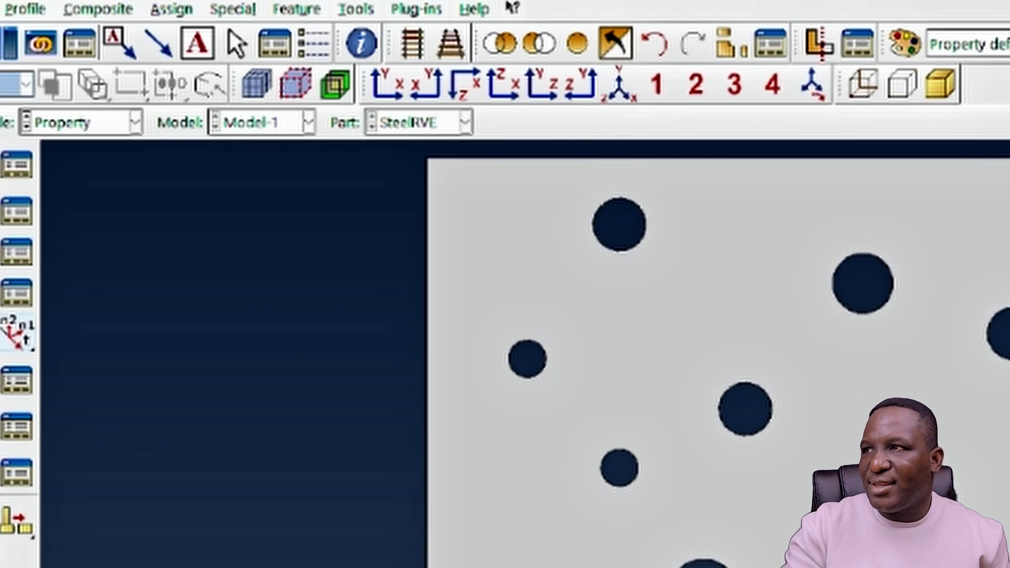
Assign the steel section to the entire SteelRVE plate
double_click(123, 248)
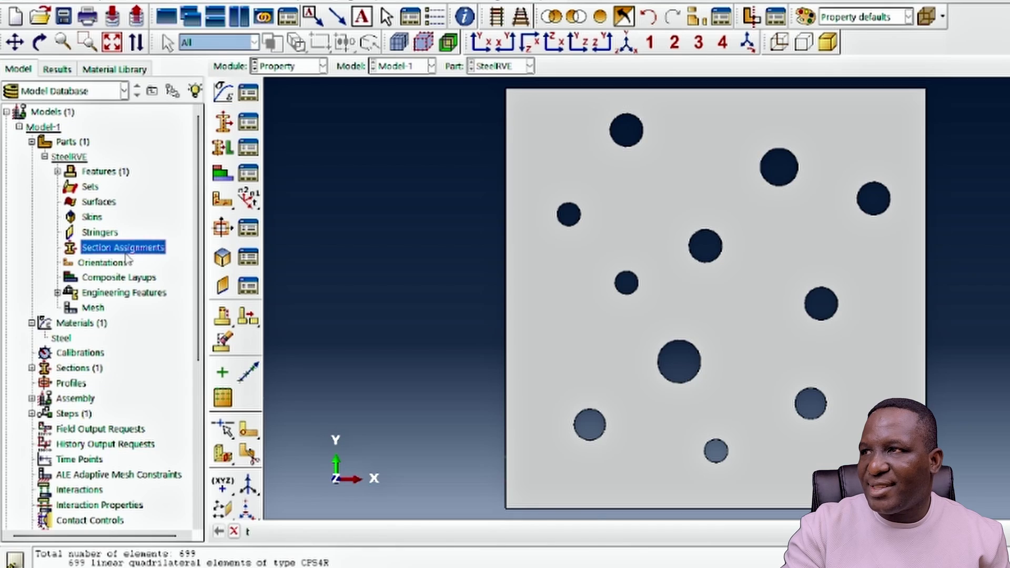
left_click(546, 195)
left_click(437, 532)
left_click(570, 532)
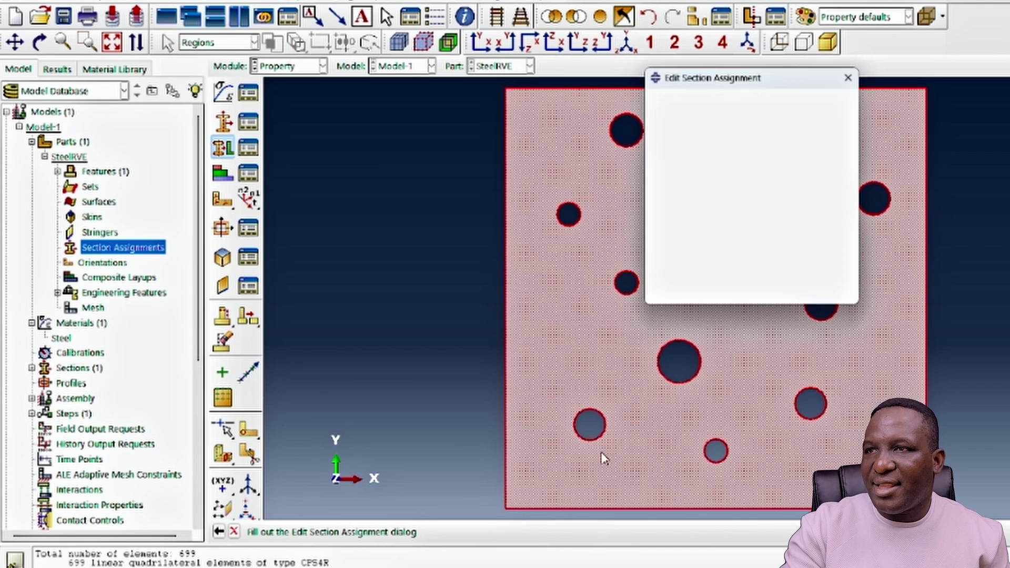
left_click(700, 295)
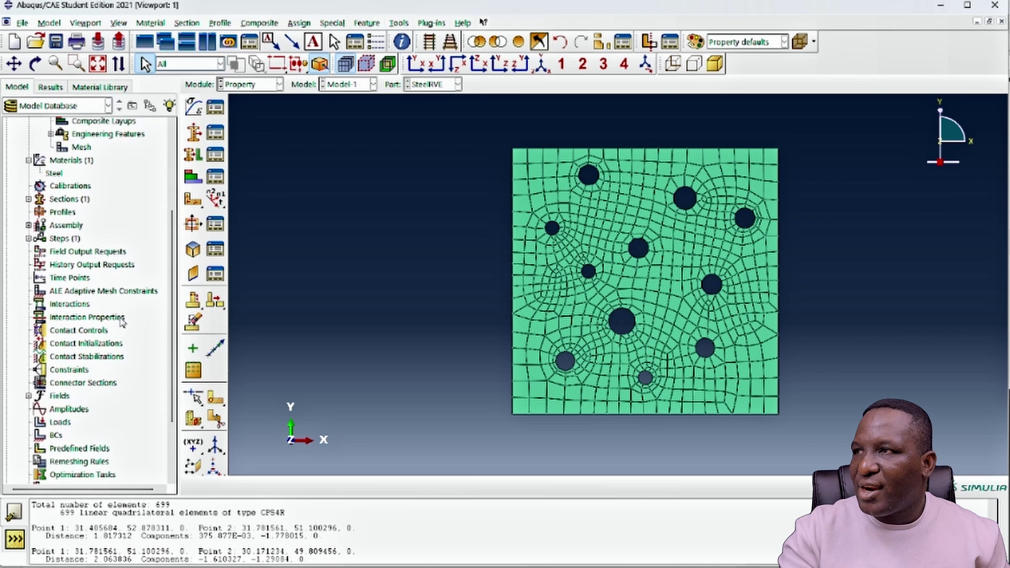
Create an instance of the SteelRVE part in the assembly
scroll(122, 322, "down", 1)
left_click(29, 213)
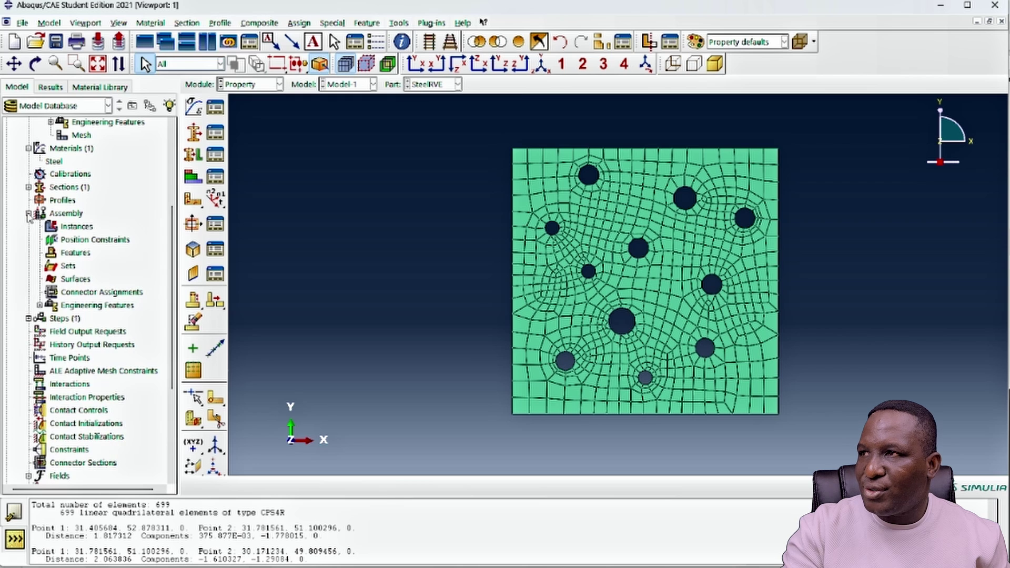
double_click(79, 227)
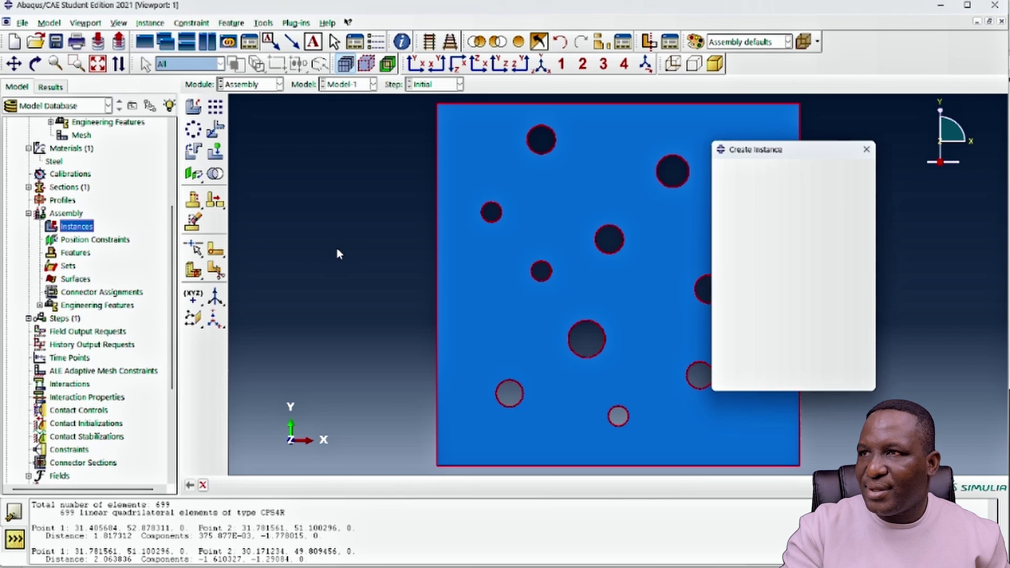
left_click(739, 382)
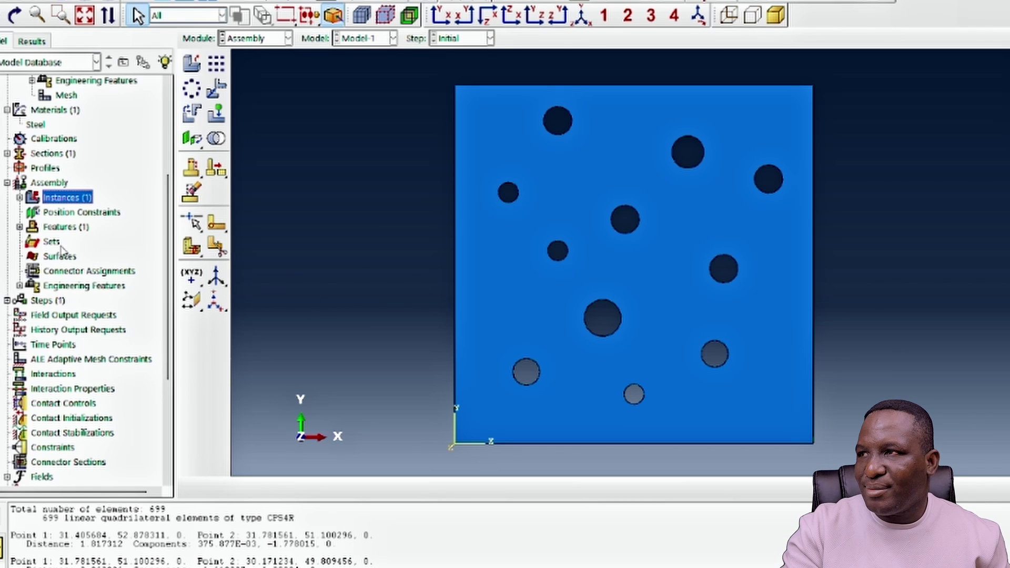
Create an assembly geometry set named xBack from the plate's left vertical edge
double_click(63, 245)
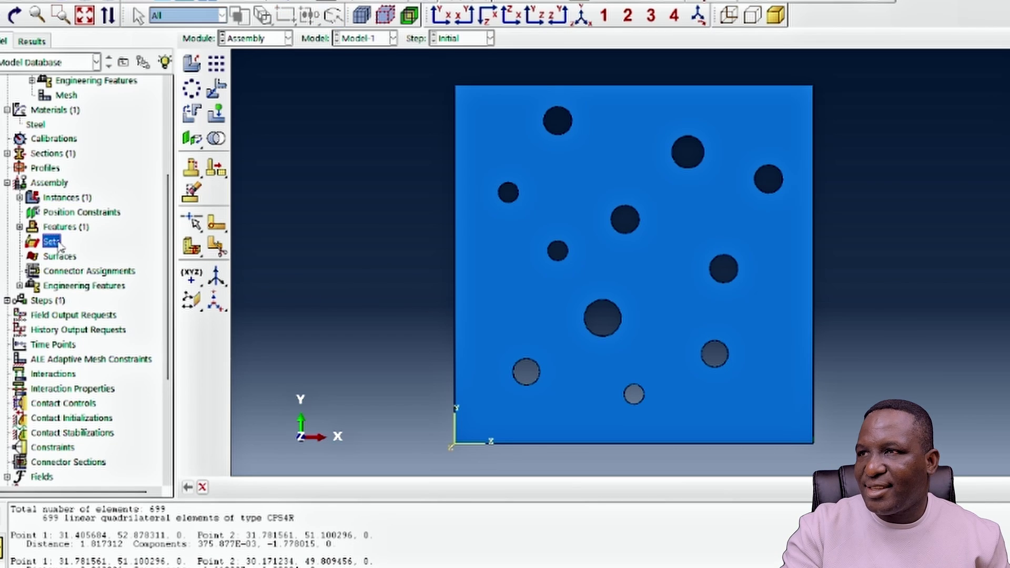
type("xBack")
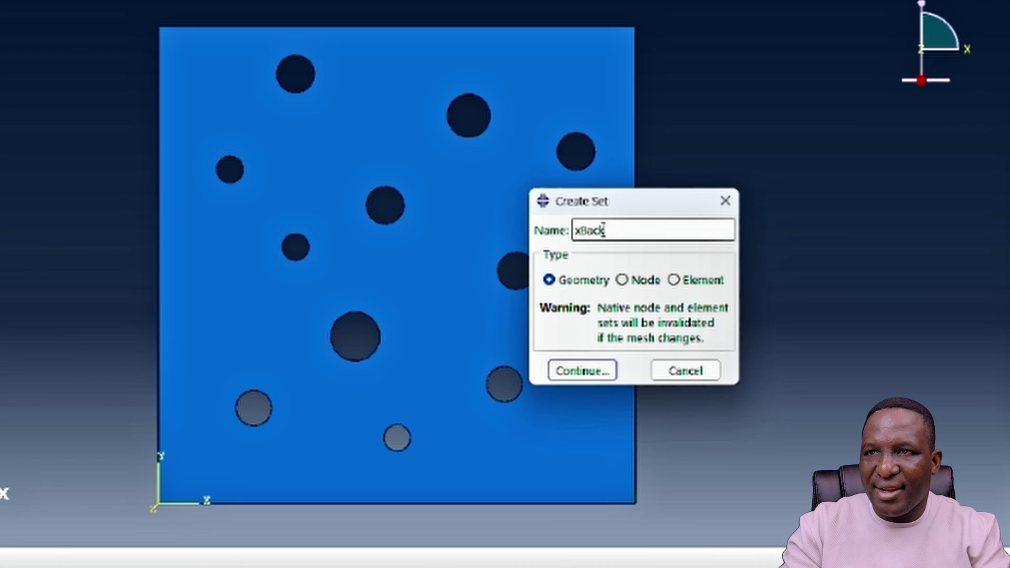
key("Return")
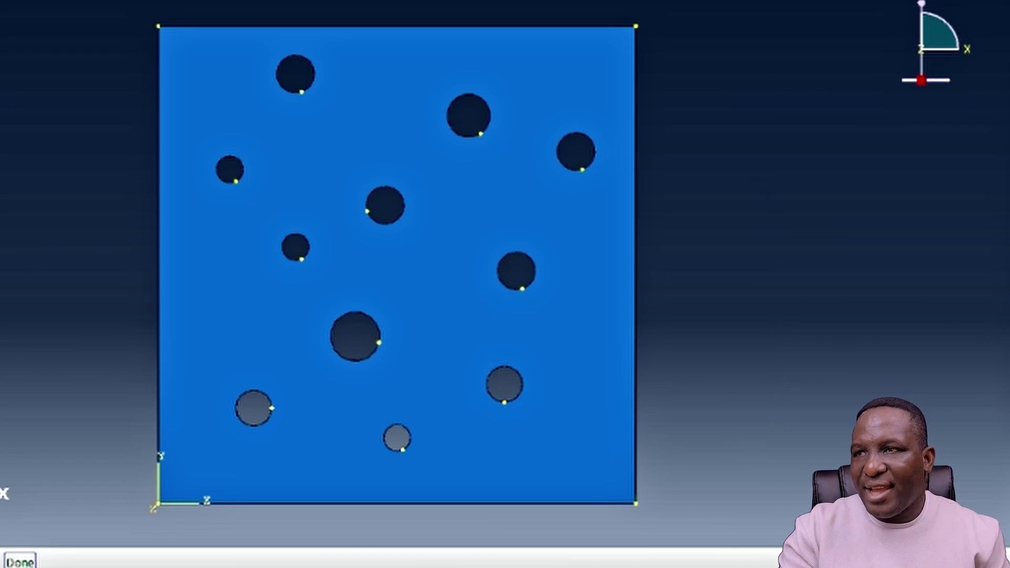
left_click(157, 184)
left_click(20, 562)
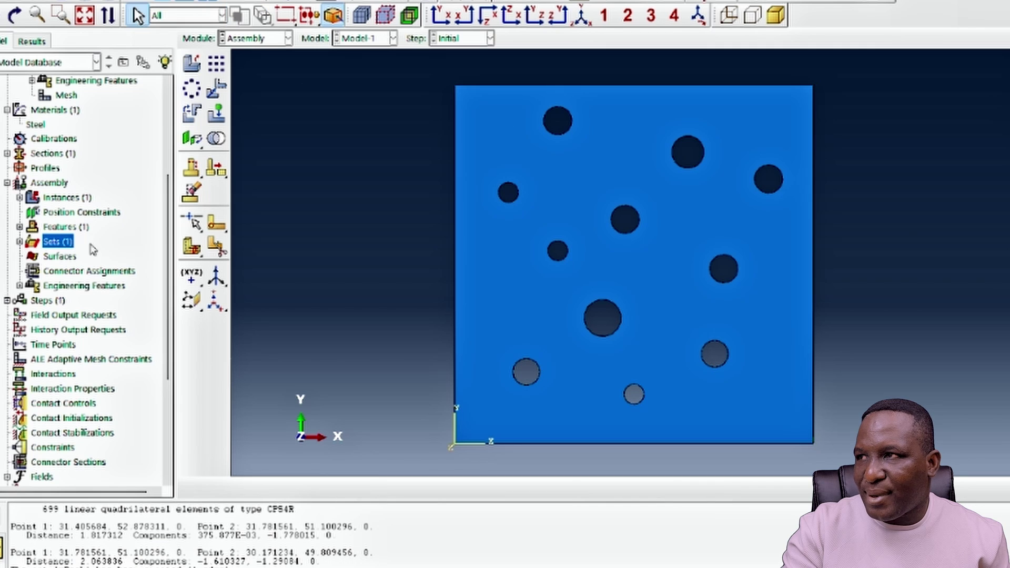
Create an assembly geometry set named yBAse from the plate's bottom horizontal edge
double_click(67, 245)
type("yBAse")
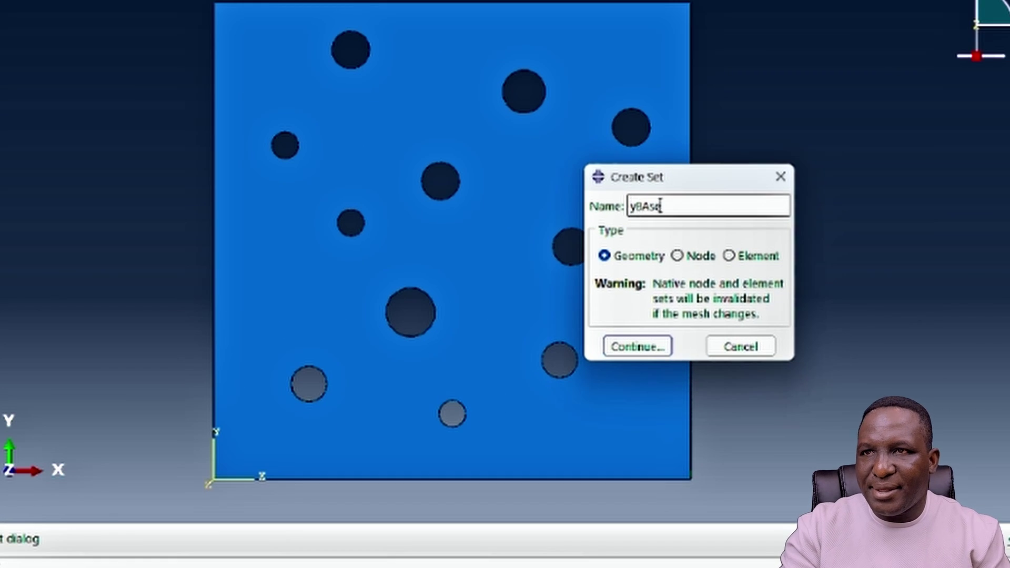
key("Return")
left_click(342, 482)
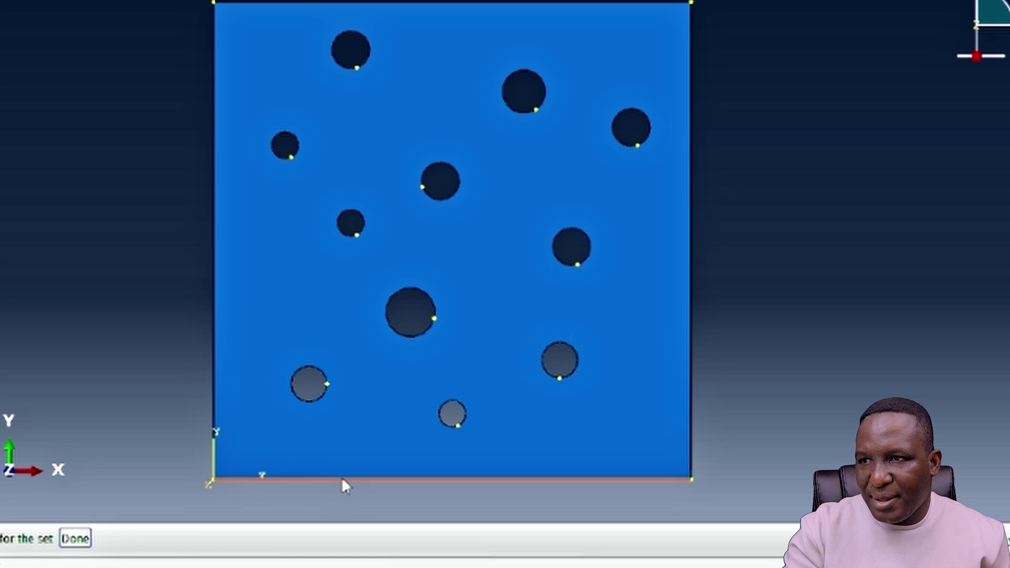
left_click(75, 539)
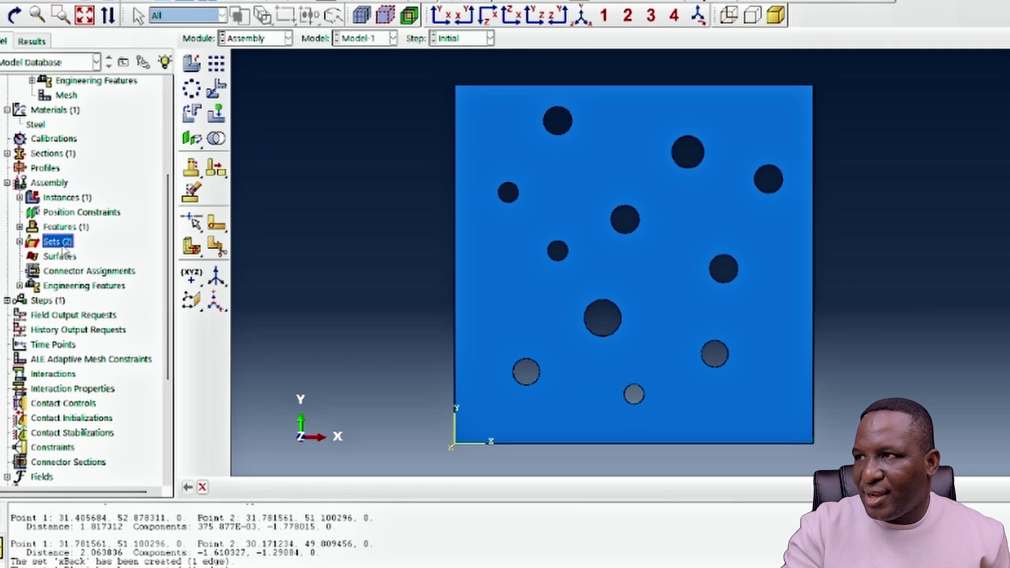
Create an assembly geometry set named xFront from the plate's right vertical edge
double_click(66, 245)
type("xFro")
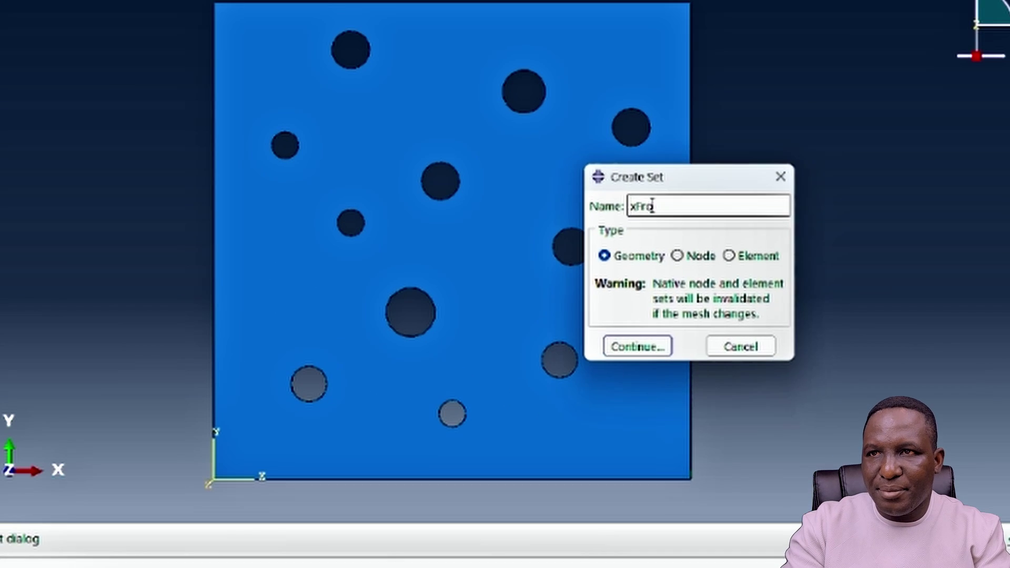
key("Return")
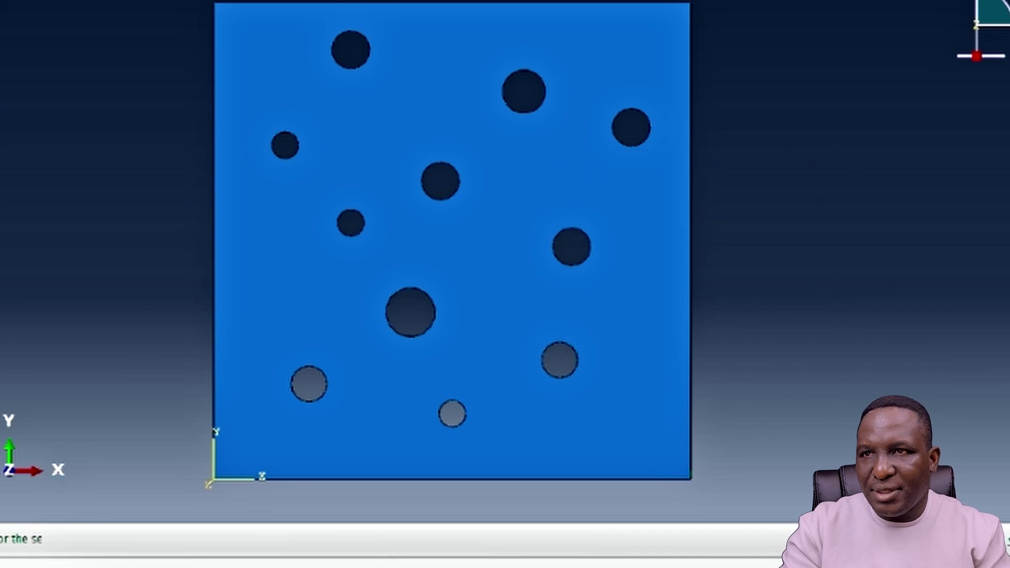
left_click(692, 226)
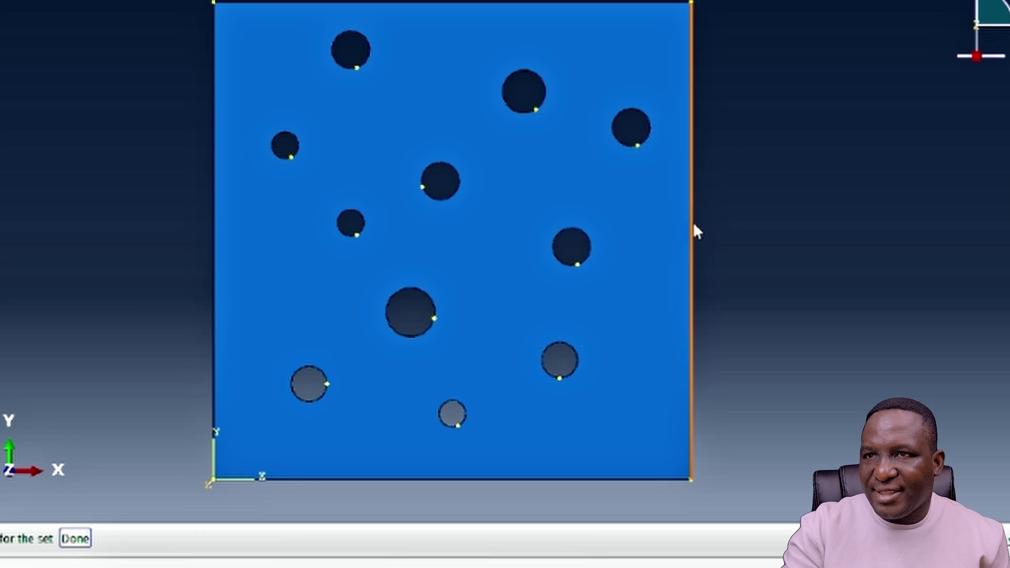
left_click(75, 538)
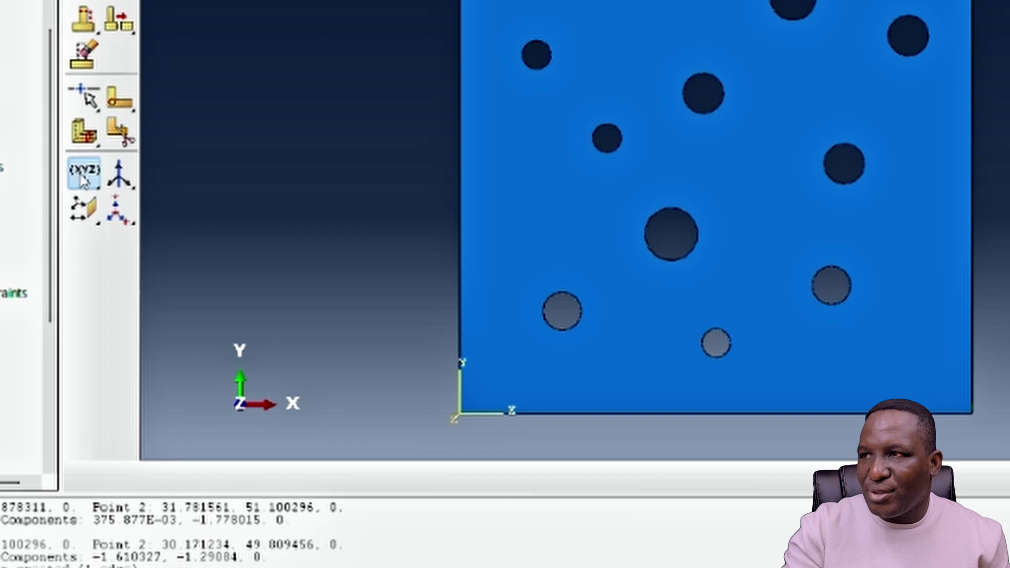
Create a datum point offset 10 in X from the plate's lower-right corner
left_click(84, 179)
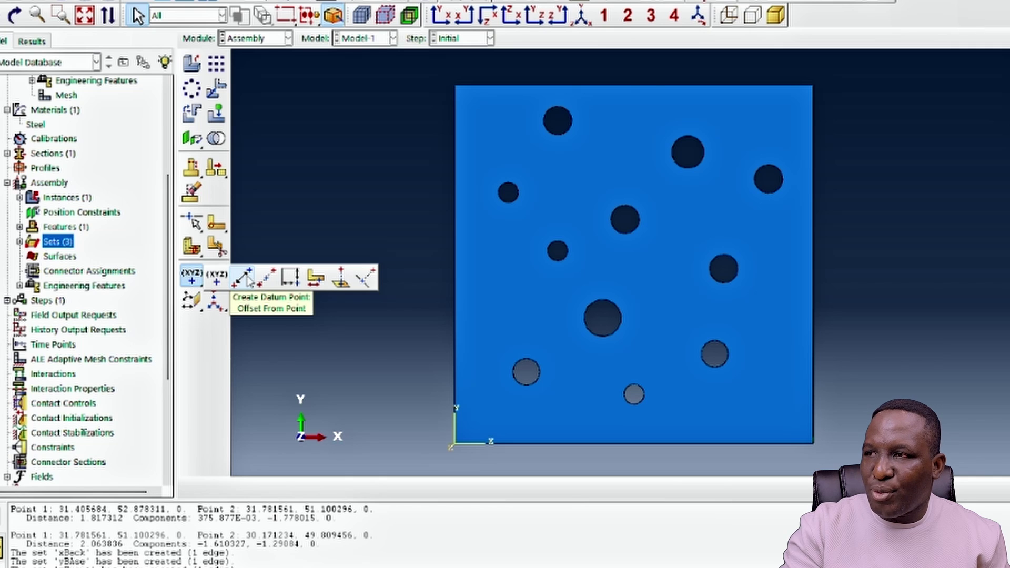
left_click(158, 177)
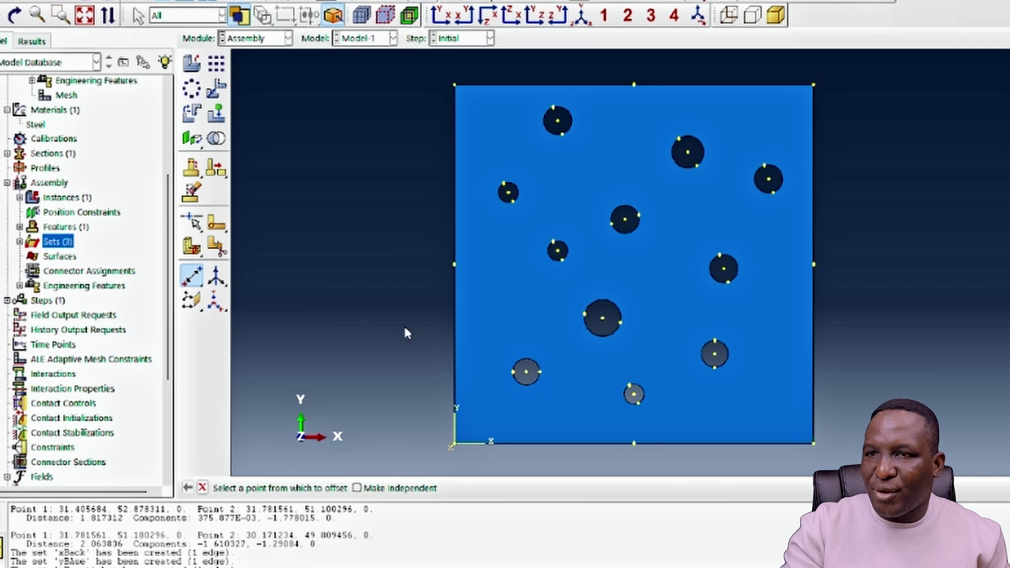
left_click(815, 446)
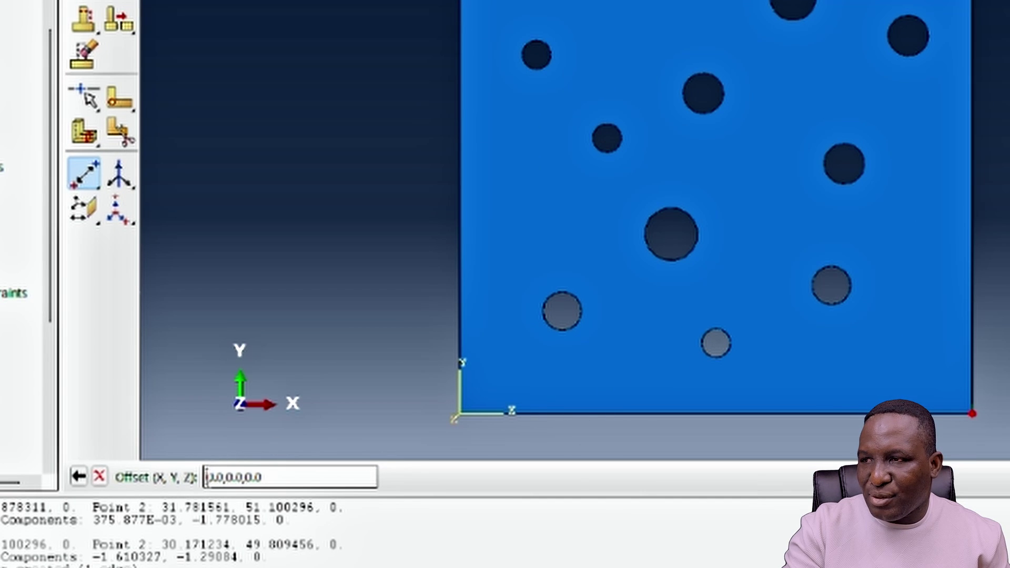
type("1")
key("Return")
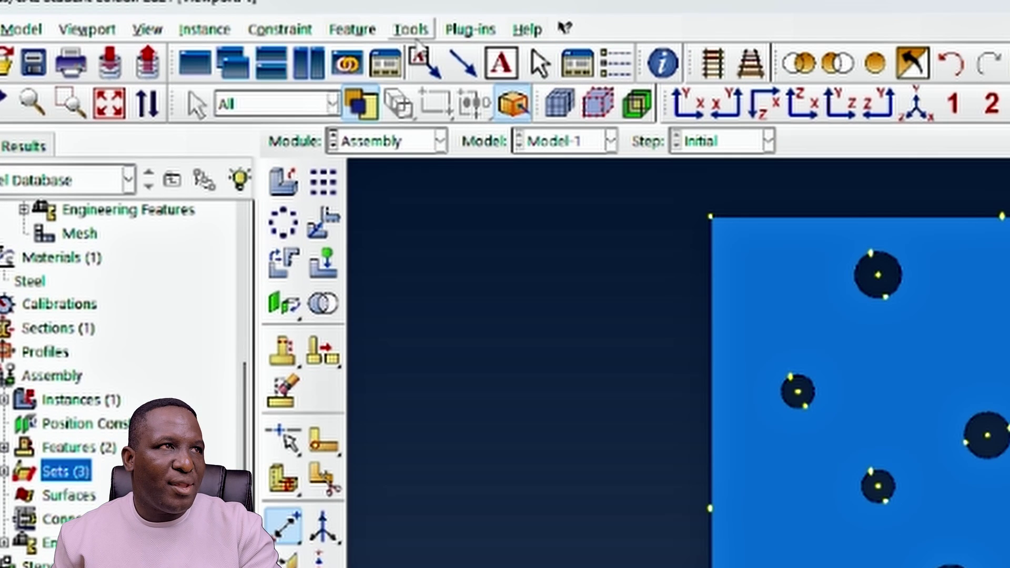
Create a reference point at the datum point beside the plate's lower-right corner
left_click(272, 27)
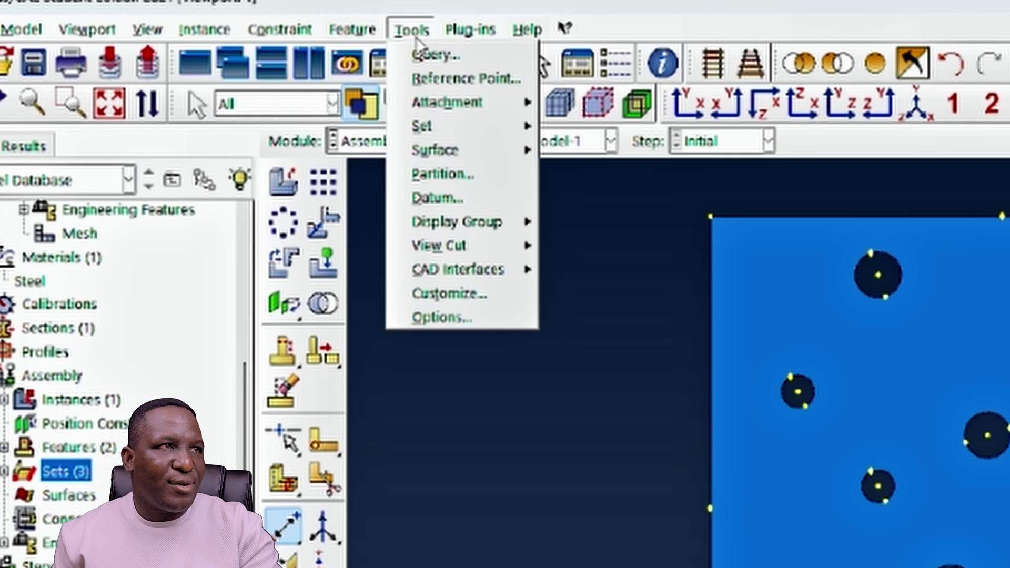
left_click(466, 78)
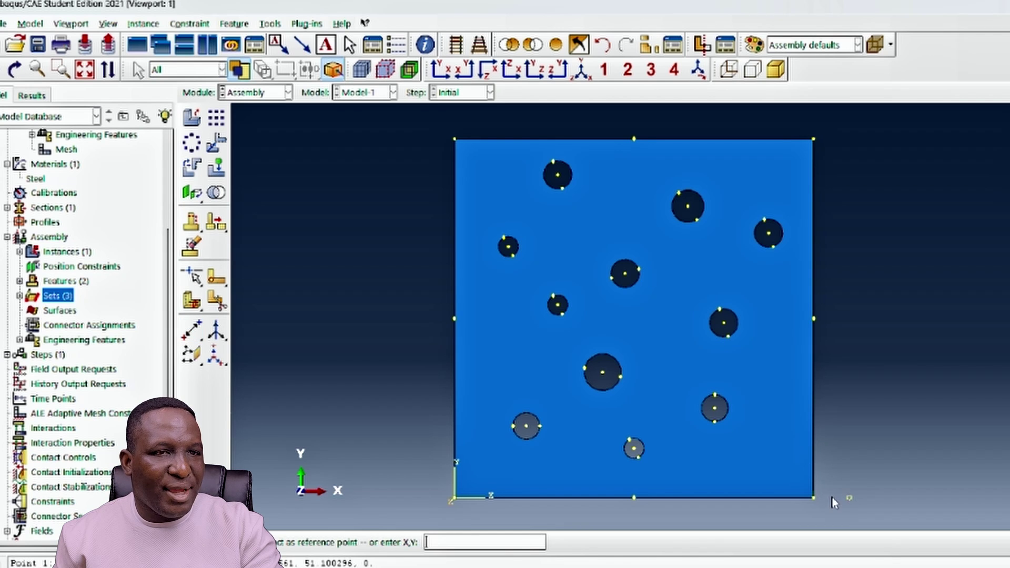
left_click(849, 498)
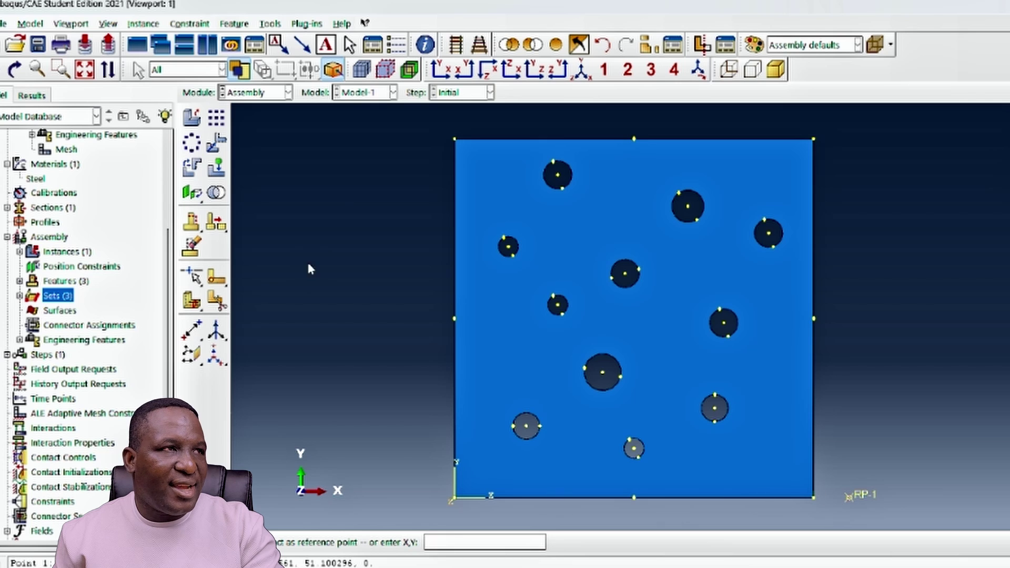
Create an assembly geometry set named refPoint containing the reference point RP-1
double_click(55, 296)
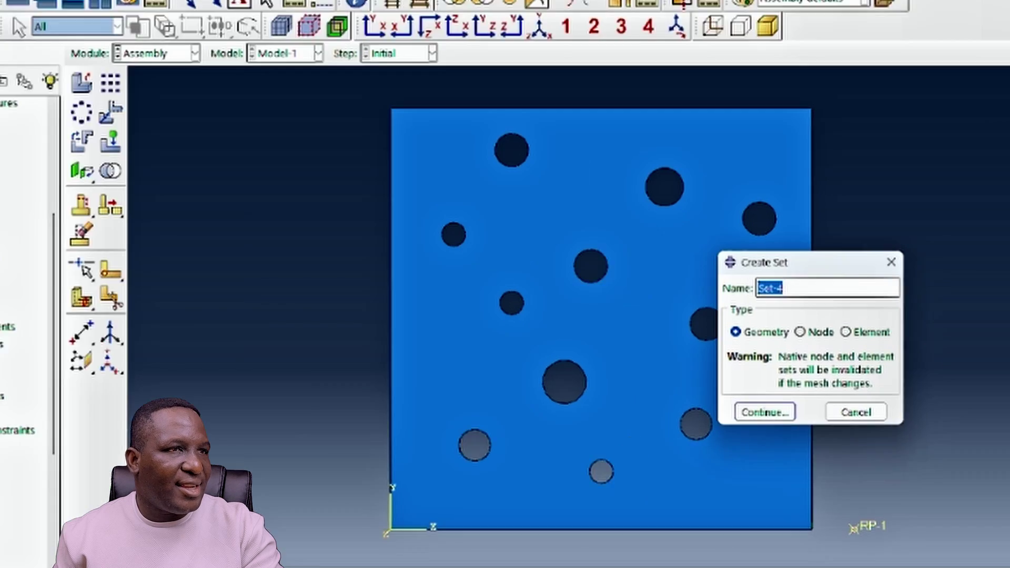
type("refPoint")
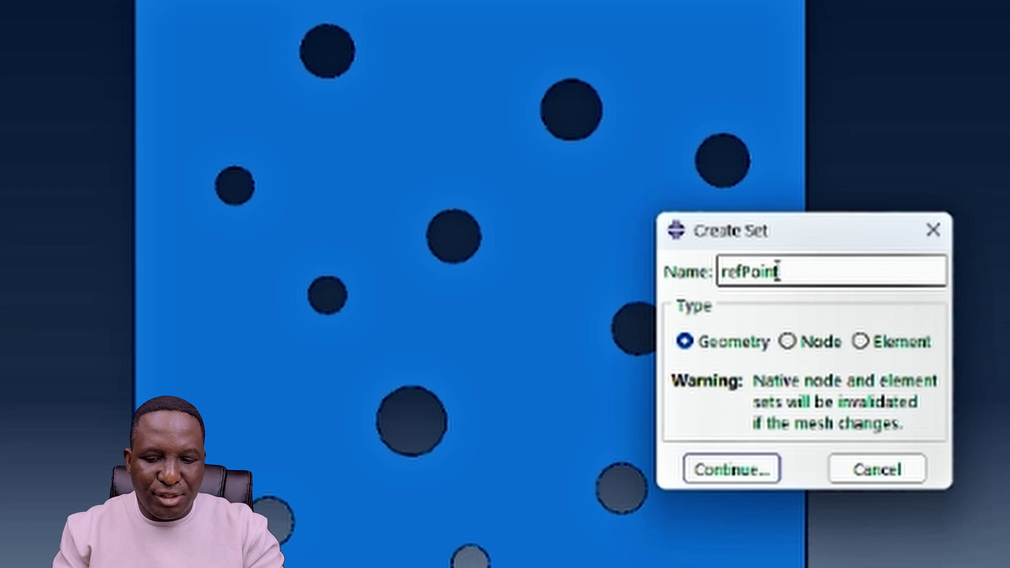
key("Return")
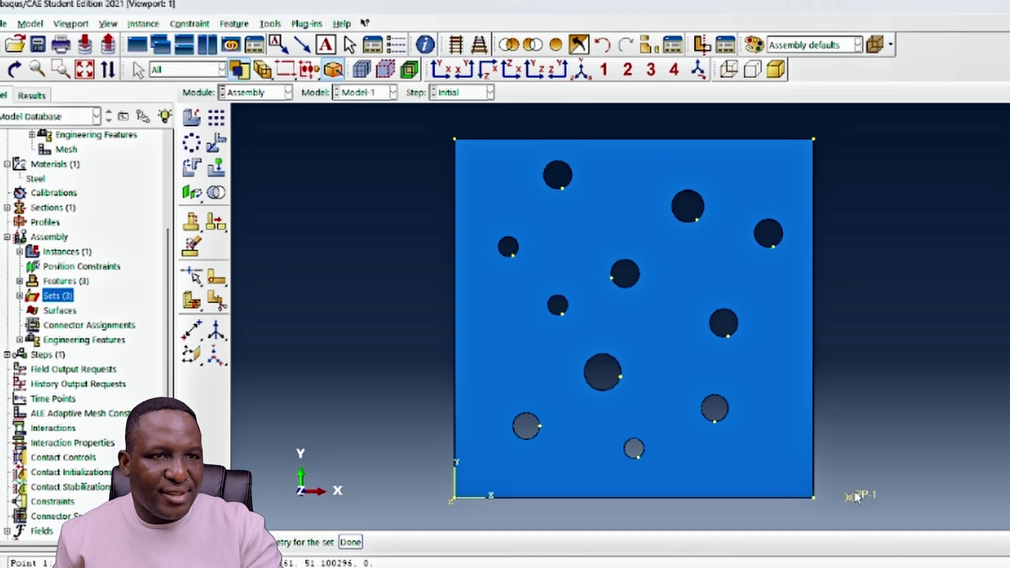
left_click(856, 497)
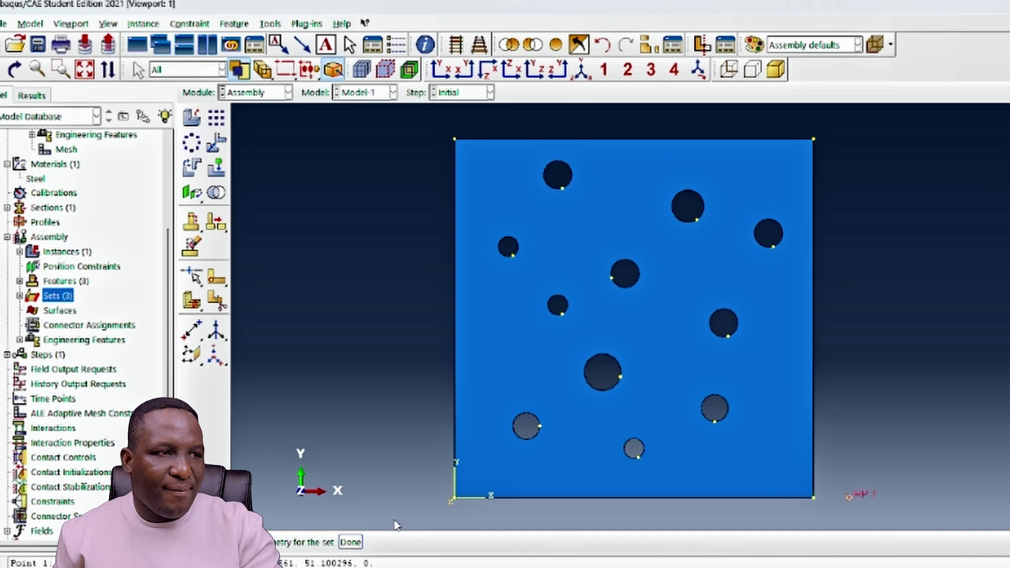
left_click(350, 543)
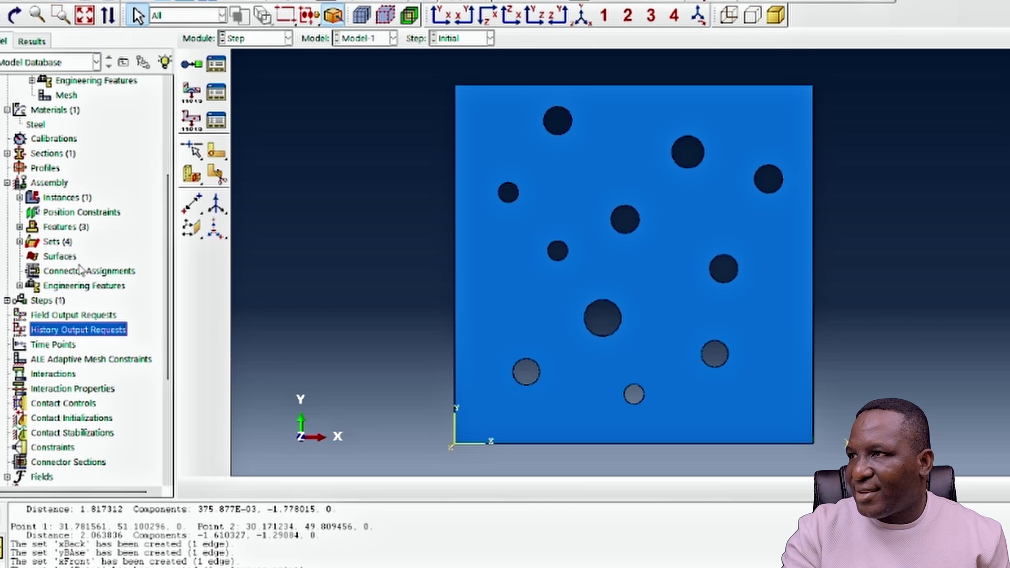
Create a Dynamic, Explicit analysis step named loadHere after the Initial step, keeping the default step settings
scroll(61, 171, "up", 1)
double_click(58, 345)
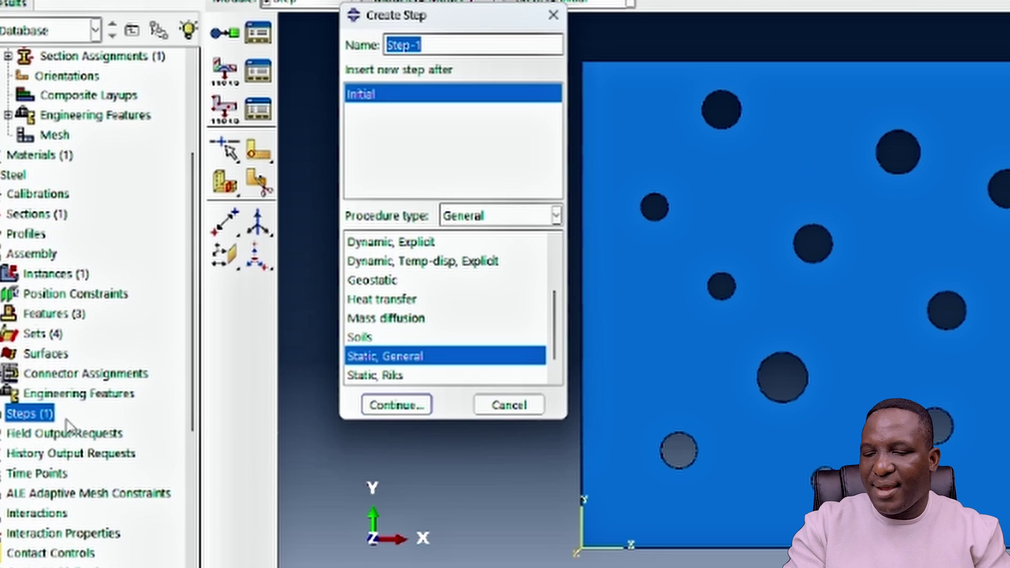
type("loadin")
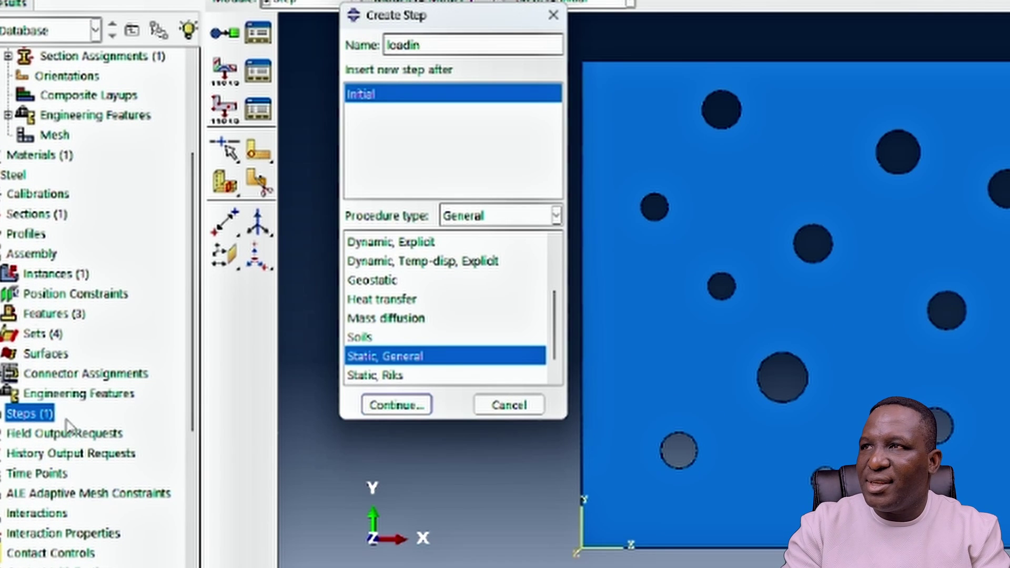
key("BackSpace")
key("BackSpace")
type("Here")
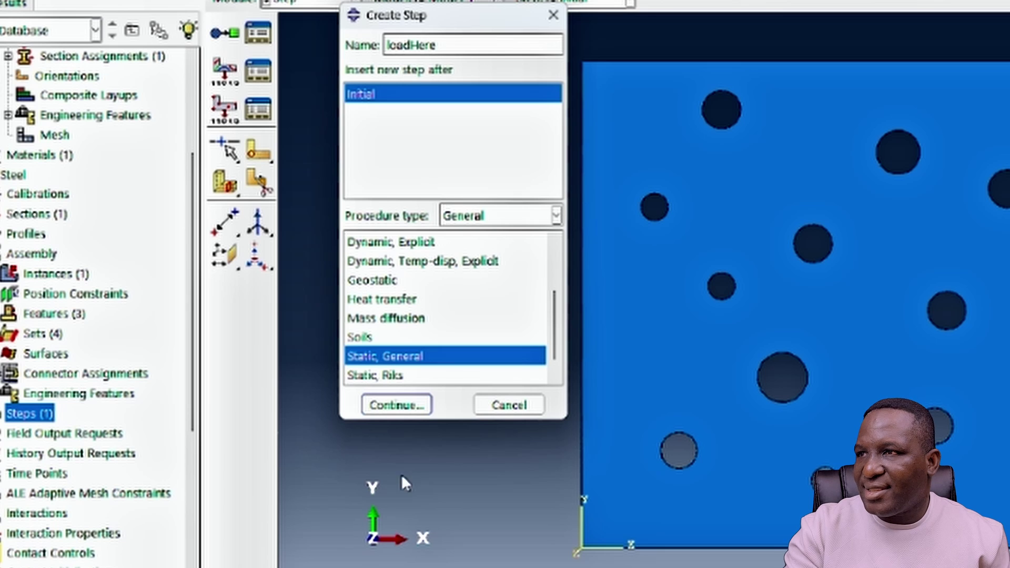
scroll(389, 326, "down", 1)
scroll(392, 310, "up", 1)
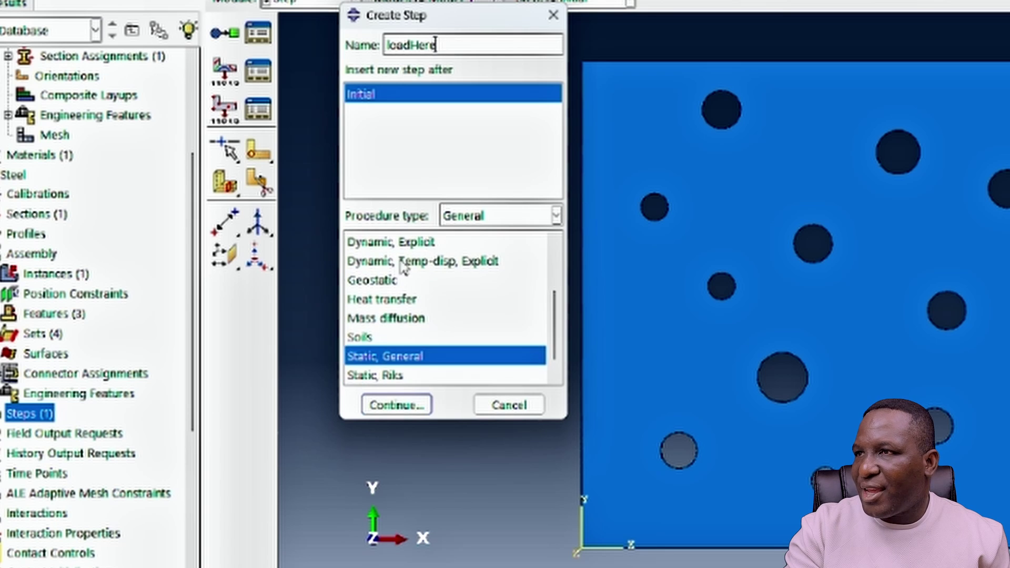
left_click(405, 243)
left_click(398, 406)
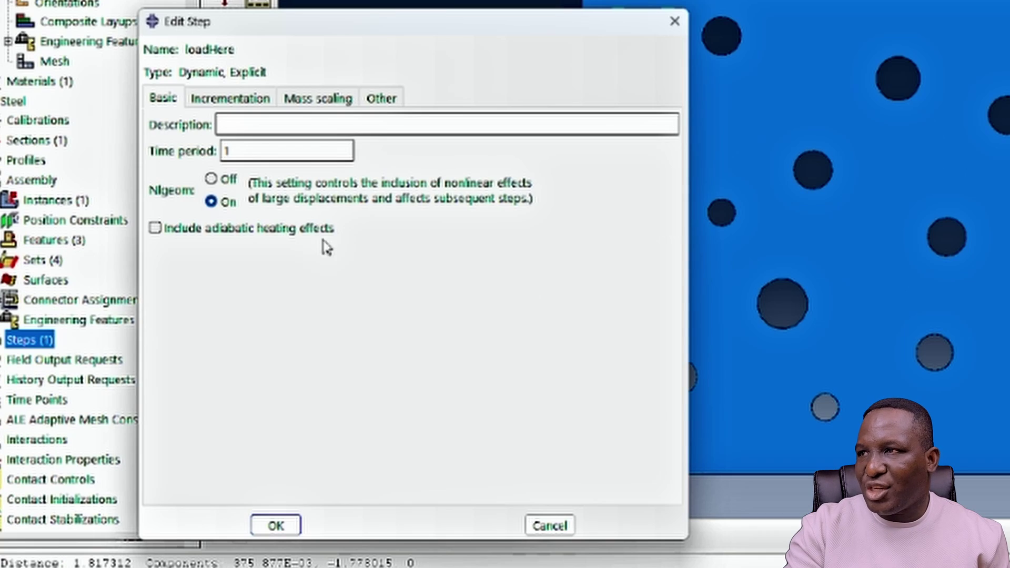
left_click(276, 525)
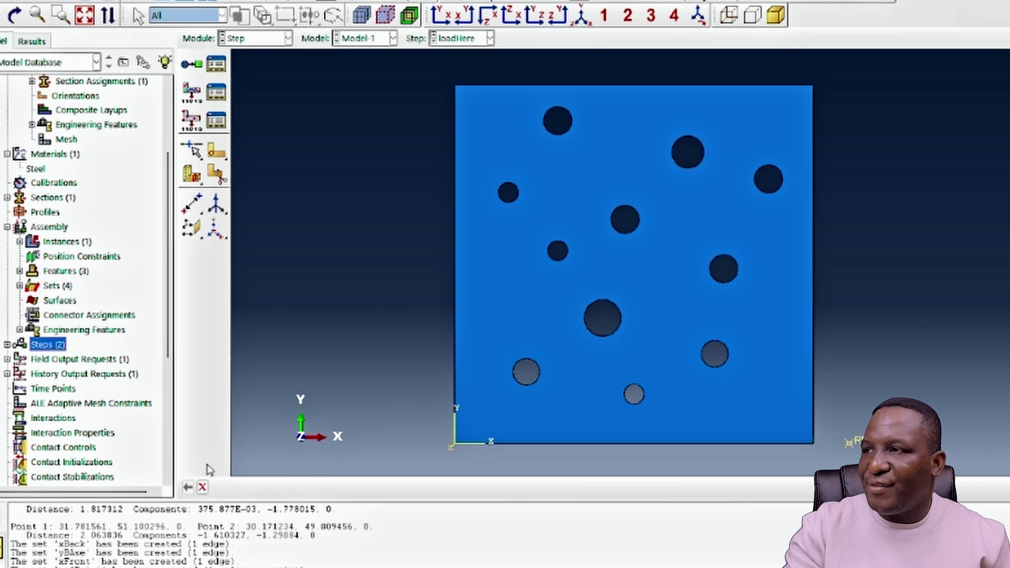
Create a history output request named RPHO in step loadHere, requesting RF1 and U1 for the refPoint set
double_click(46, 375)
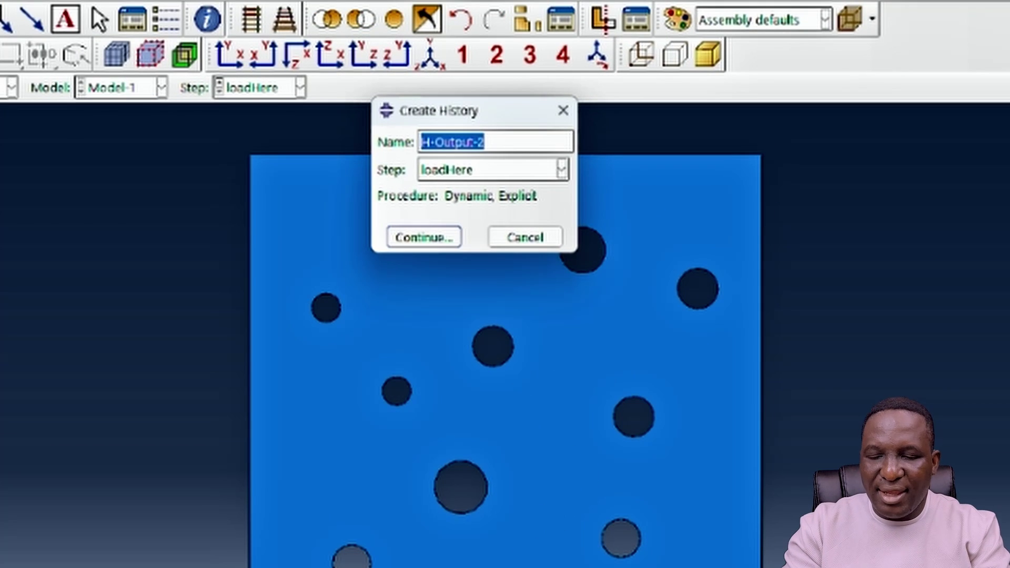
key("BackSpace")
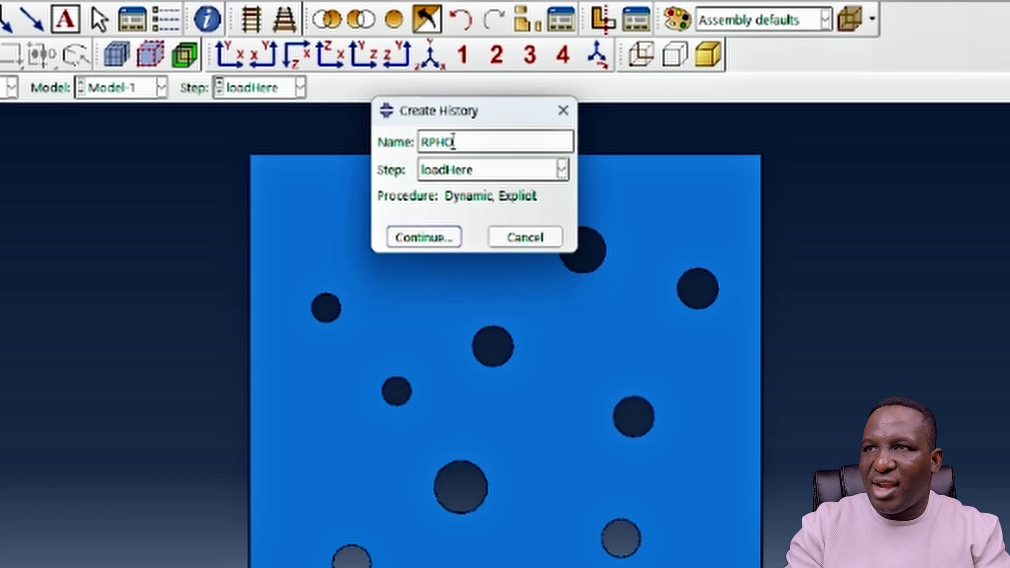
left_click(425, 237)
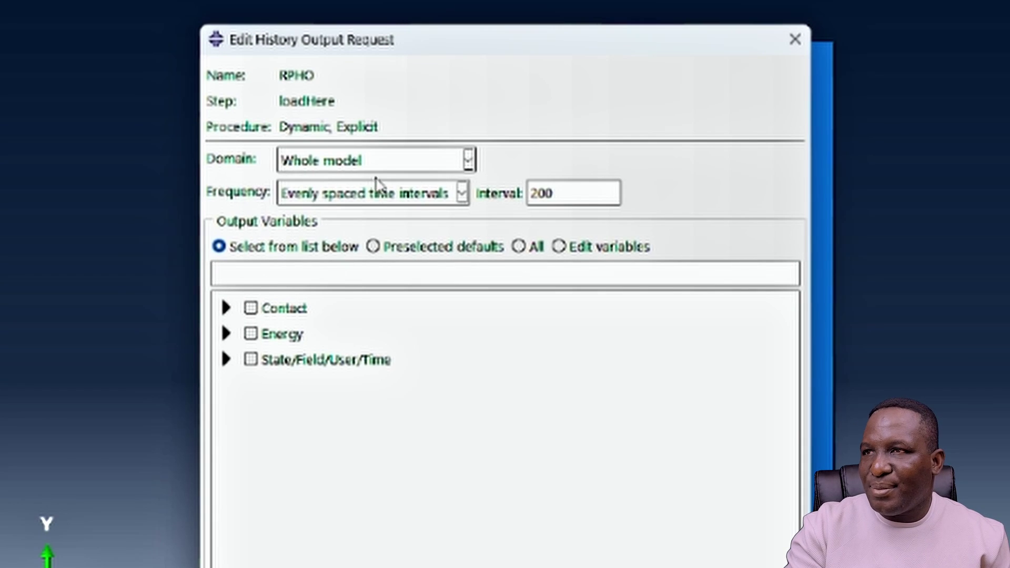
left_click(387, 164)
left_click(379, 207)
left_click(638, 167)
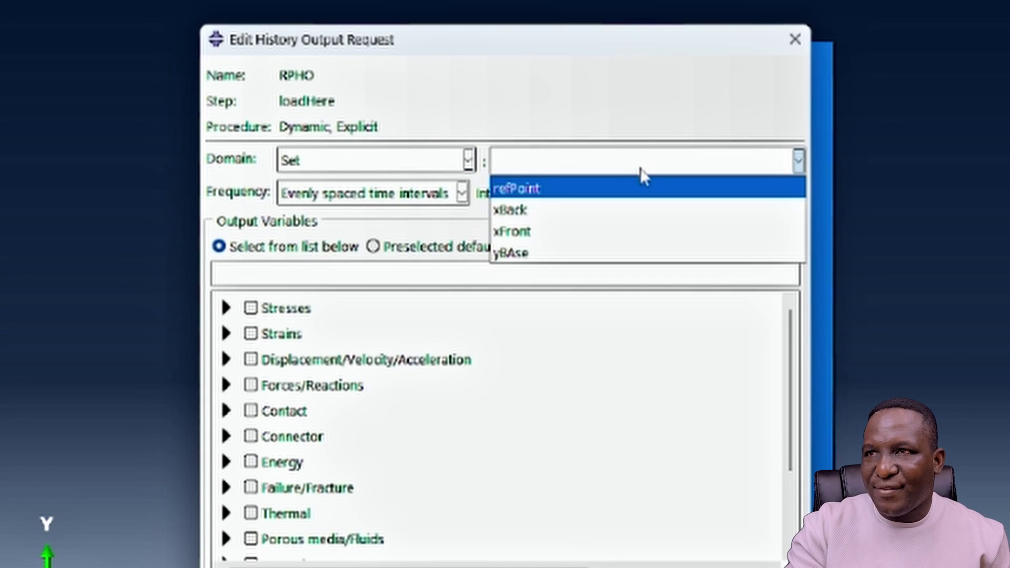
left_click(596, 190)
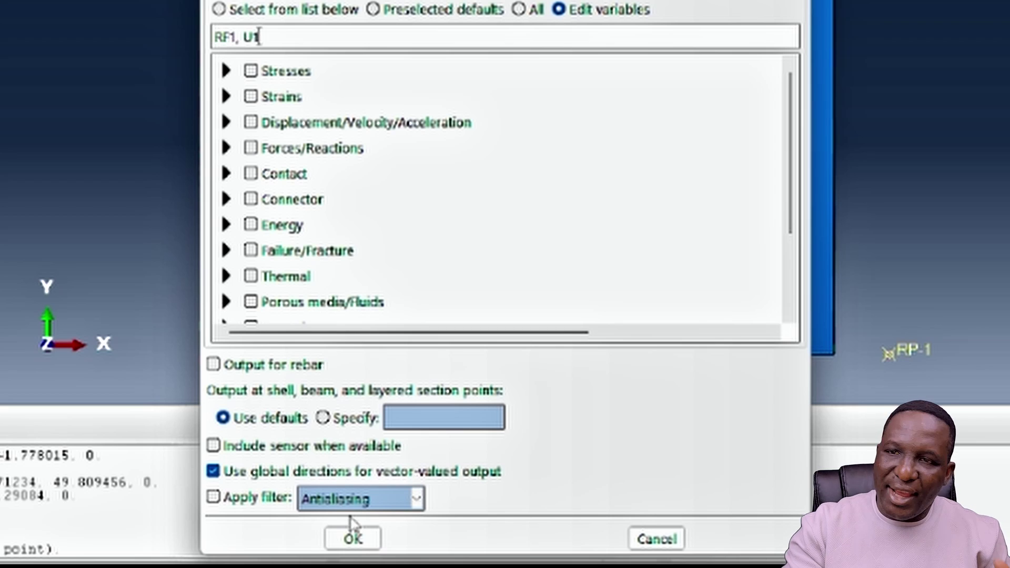
left_click(352, 538)
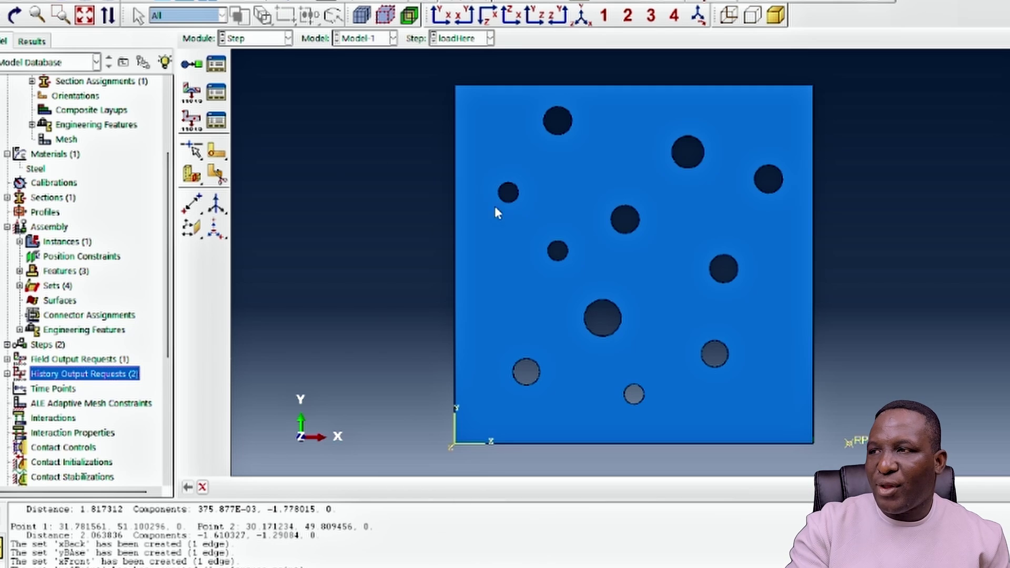
Start a mechanical Displacement/Rotation boundary condition named xBackR in the Initial step
scroll(142, 421, "down", 5)
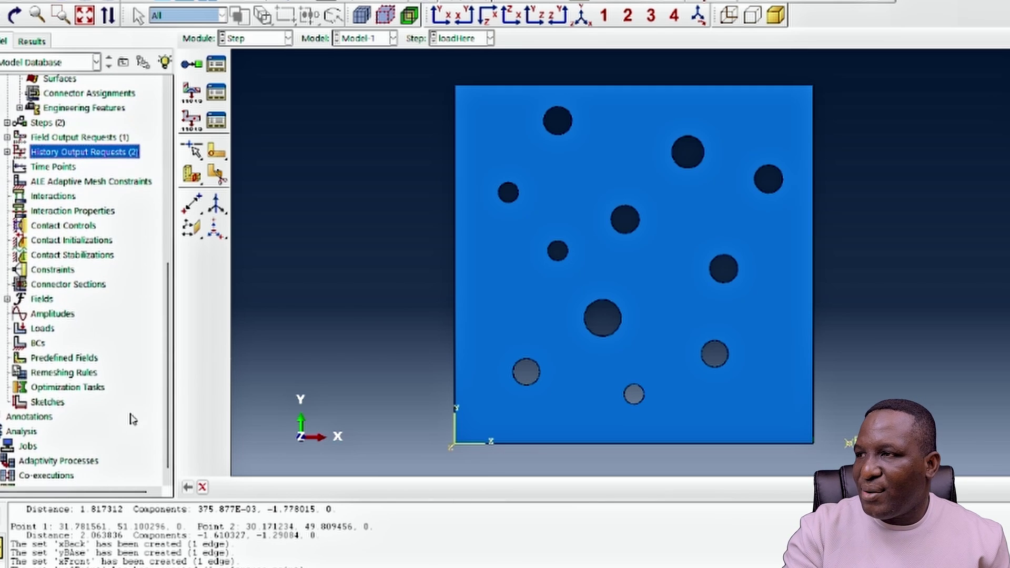
double_click(37, 332)
type("X")
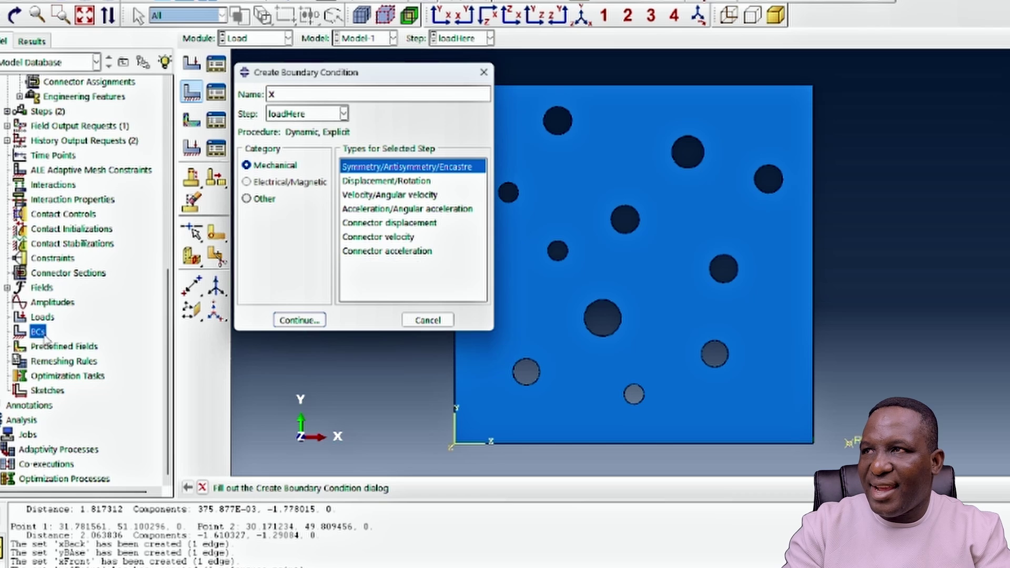
type("backR")
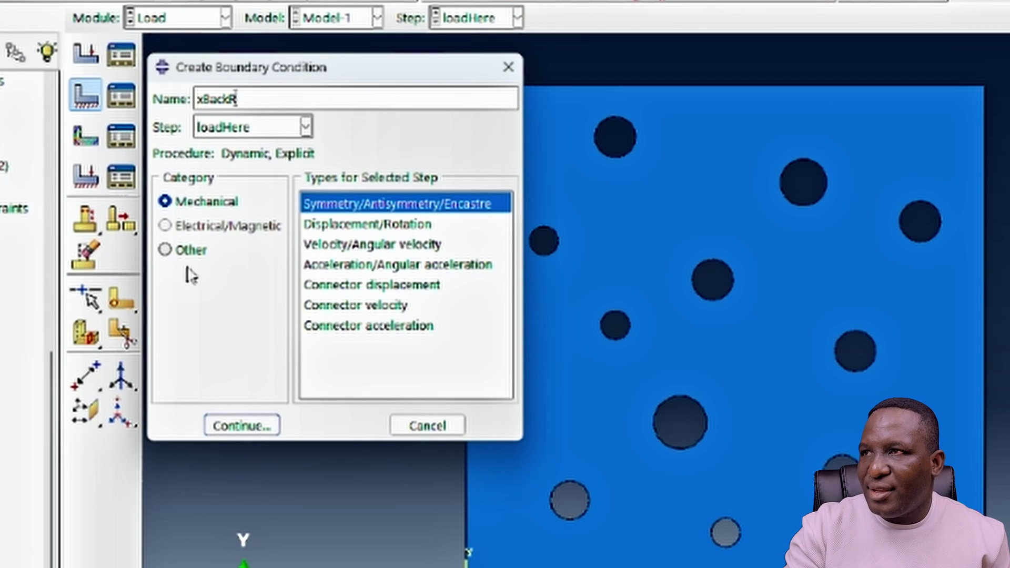
left_click(259, 131)
left_click(249, 151)
left_click(350, 231)
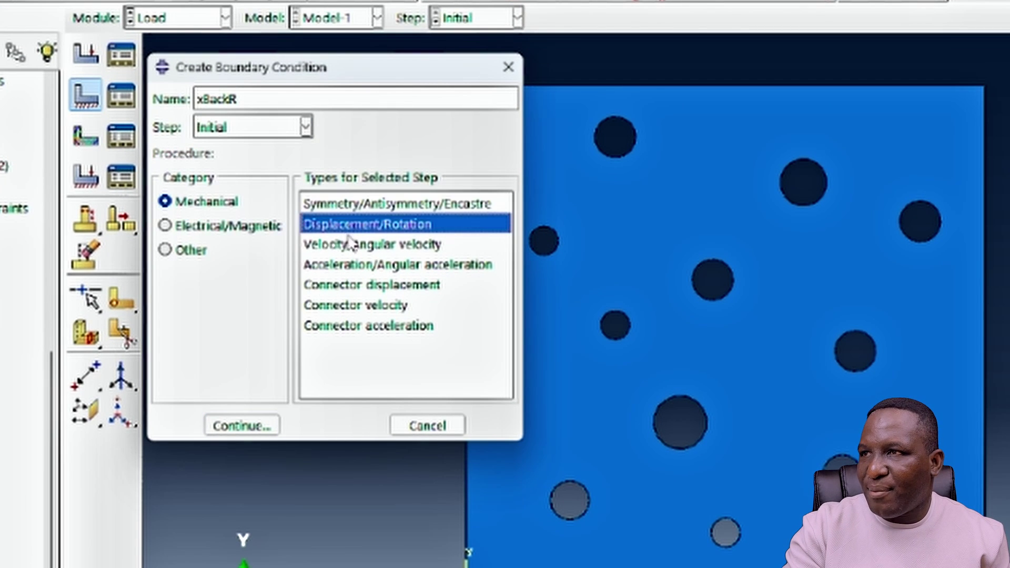
left_click(235, 428)
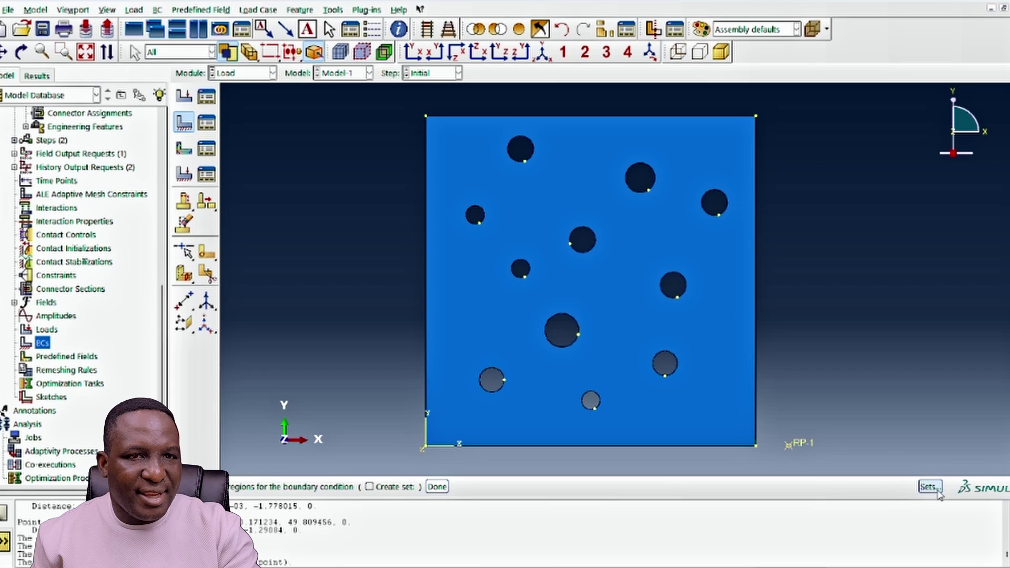
Apply xBackR to the xBack set with selections highlighted in the viewport, fixing the edge's displacement in X
left_click(71, 250)
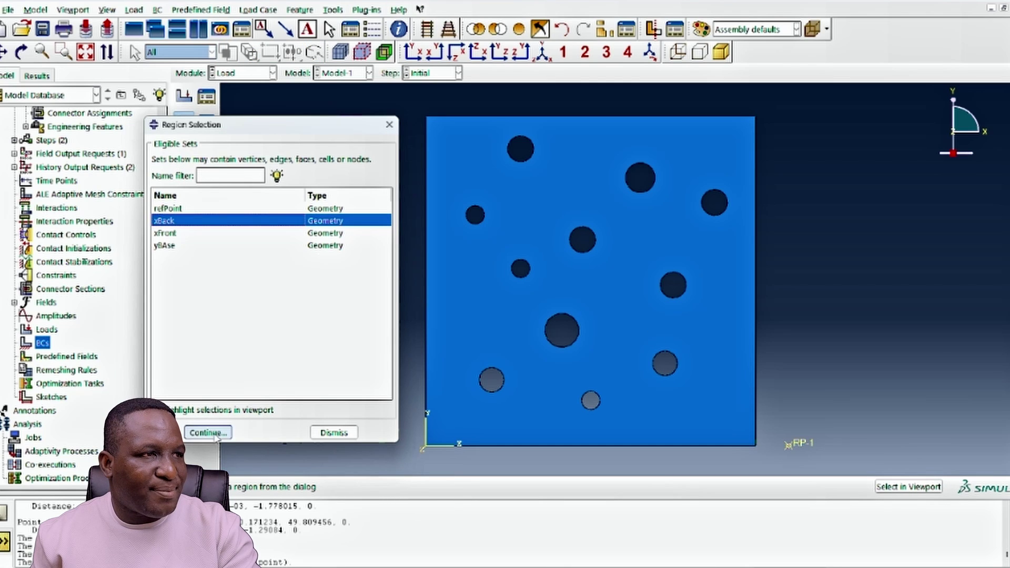
left_click(221, 410)
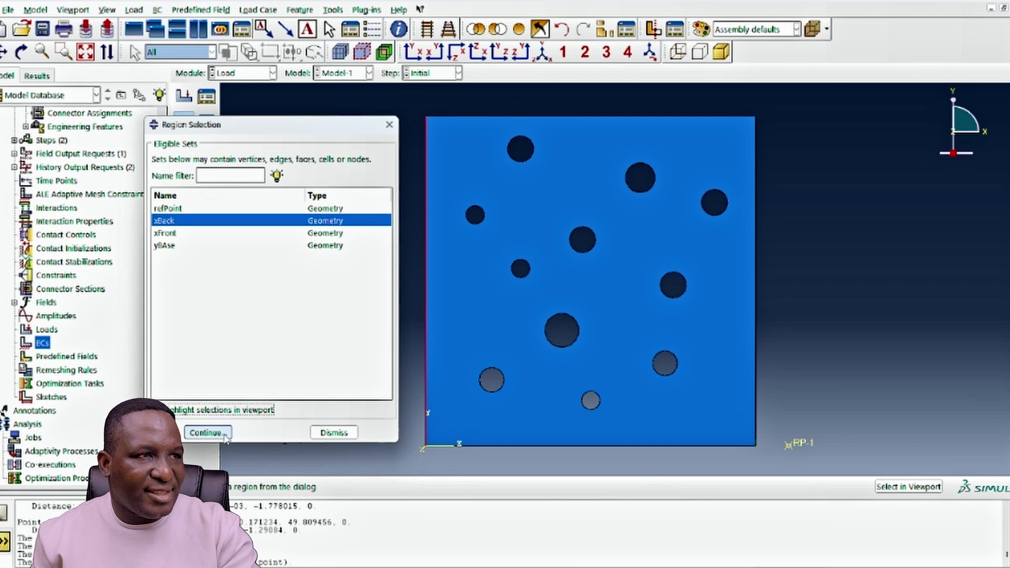
left_click(208, 433)
left_click(324, 410)
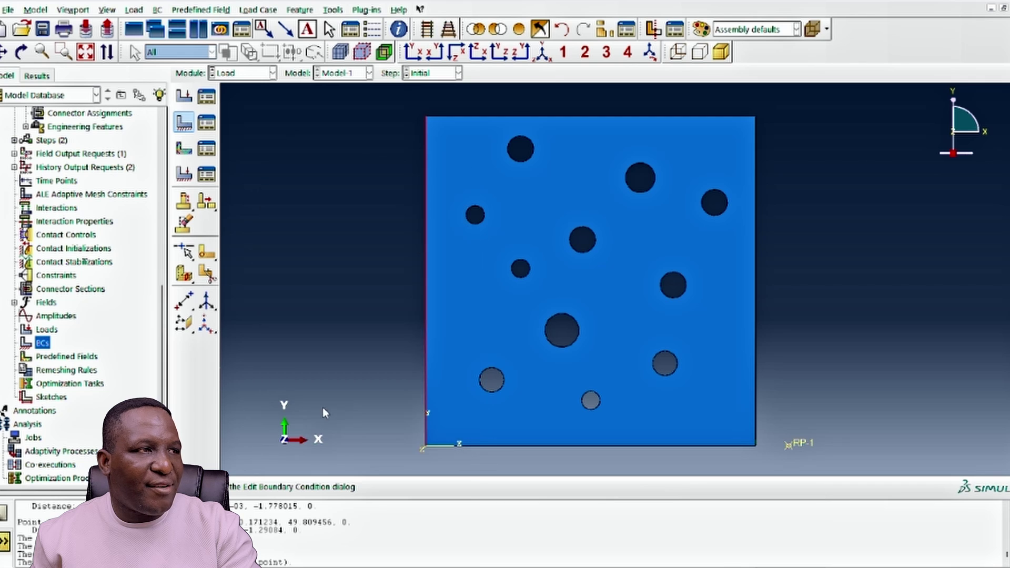
Create a Displacement/Rotation boundary condition named yBaseR in the Initial step, fixing U2 on the yBAse set
double_click(47, 344)
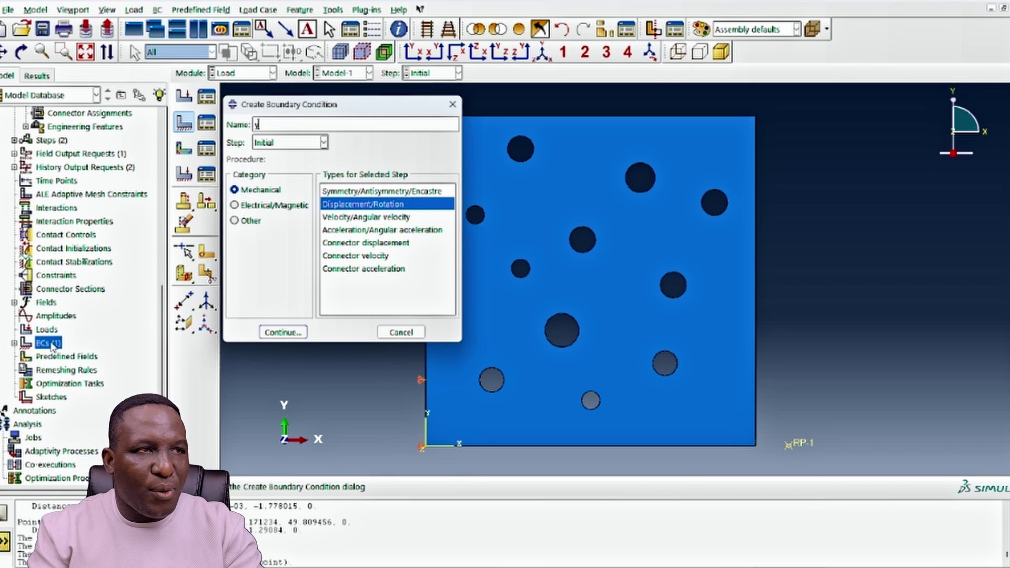
type("yBaseR")
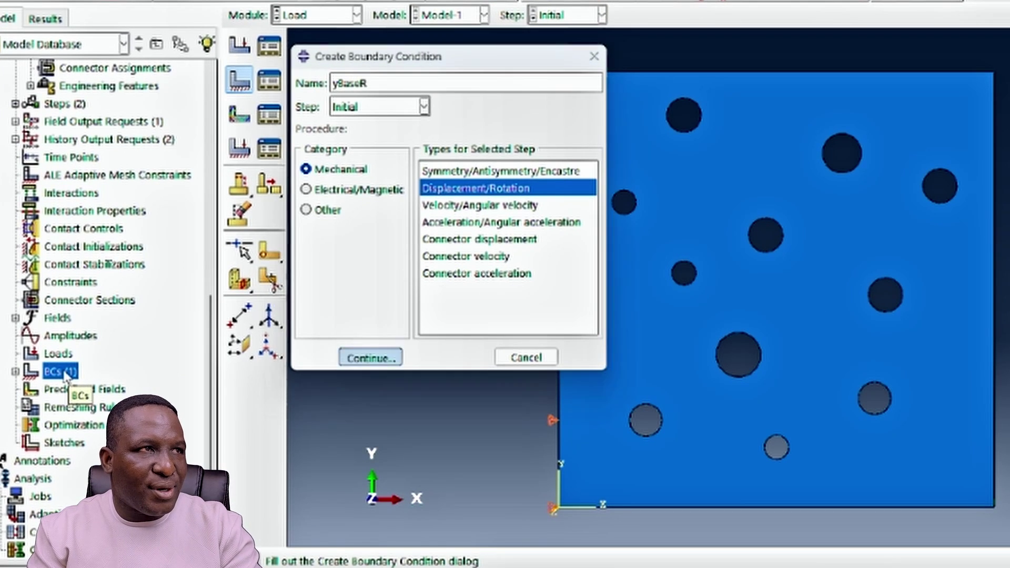
key("Return")
left_click(215, 243)
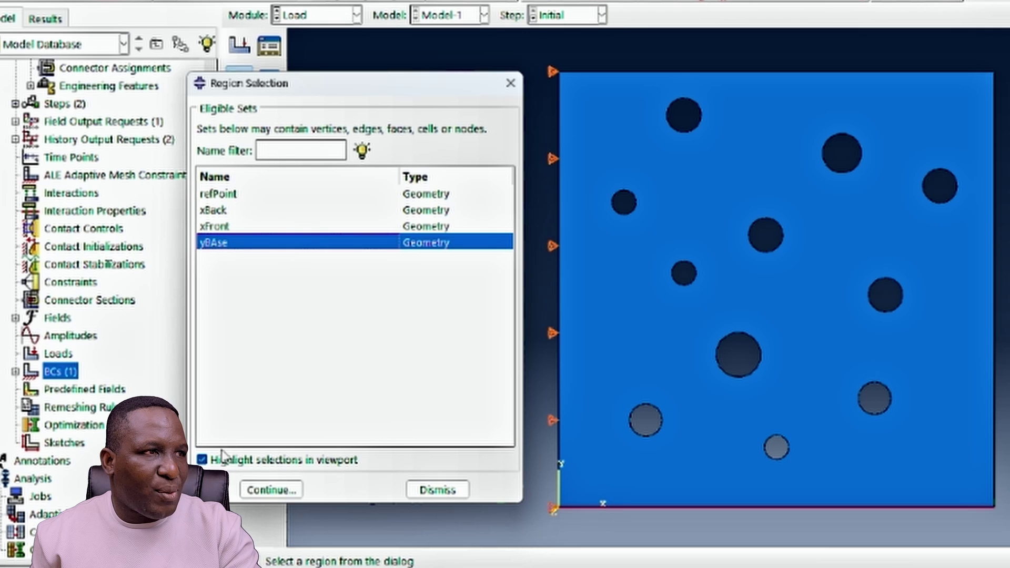
left_click(269, 490)
left_click(377, 311)
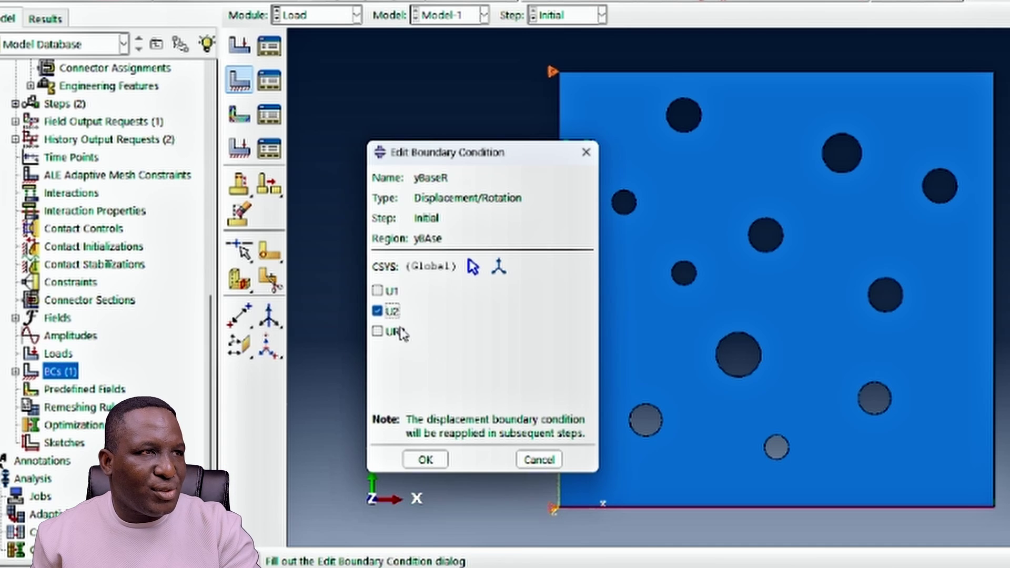
left_click(426, 459)
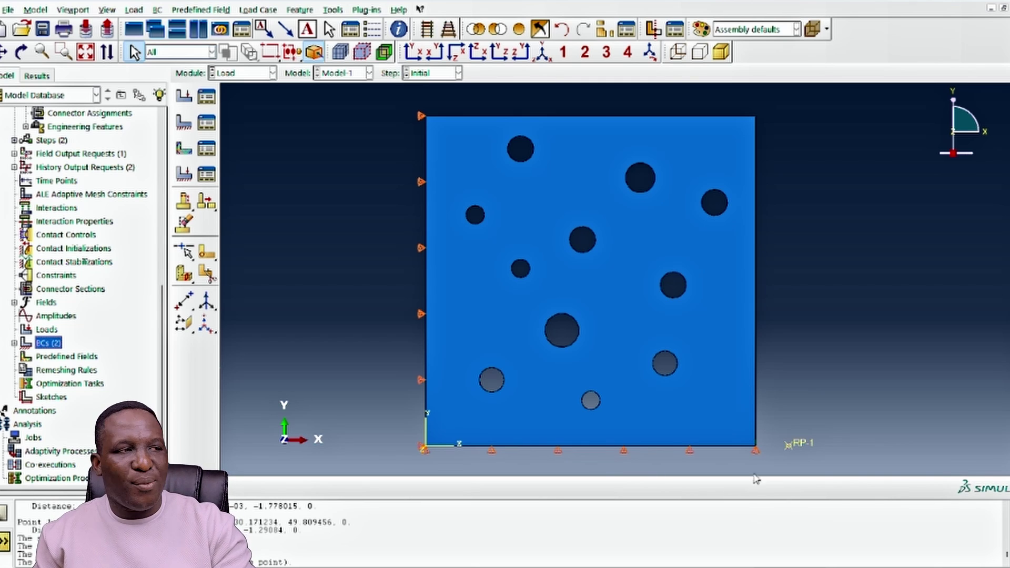
Define a Displacement/Rotation boundary condition named xTensileLoad in step loadHere on the refPoint set, with U1 set to 15
double_click(51, 348)
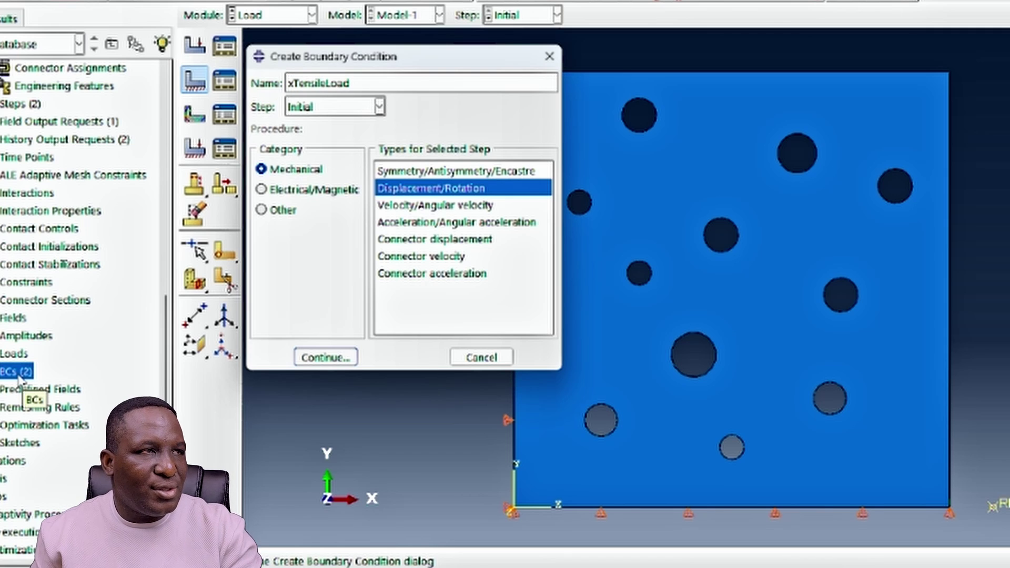
left_click(316, 108)
left_click(322, 140)
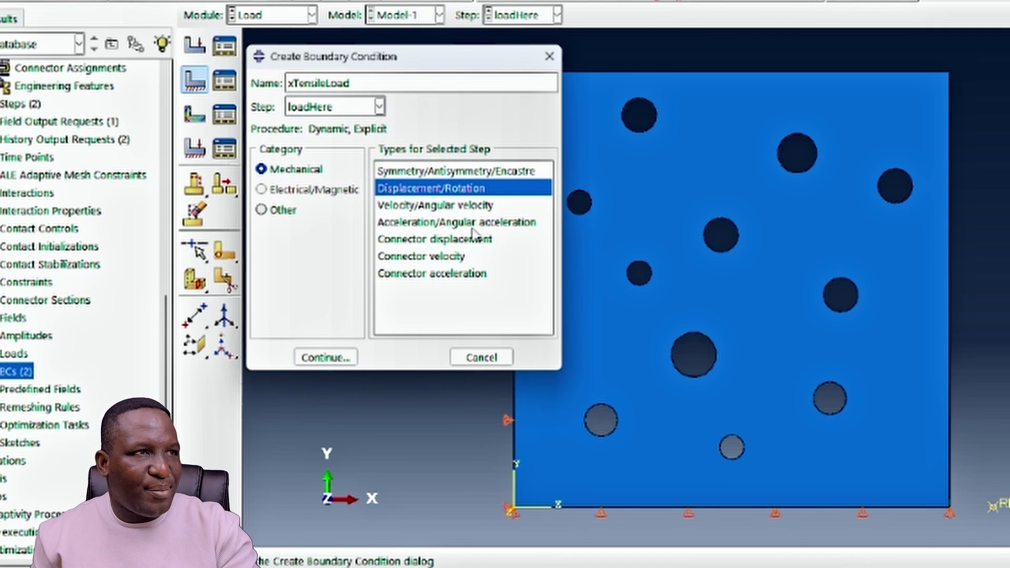
left_click(332, 357)
left_click(168, 196)
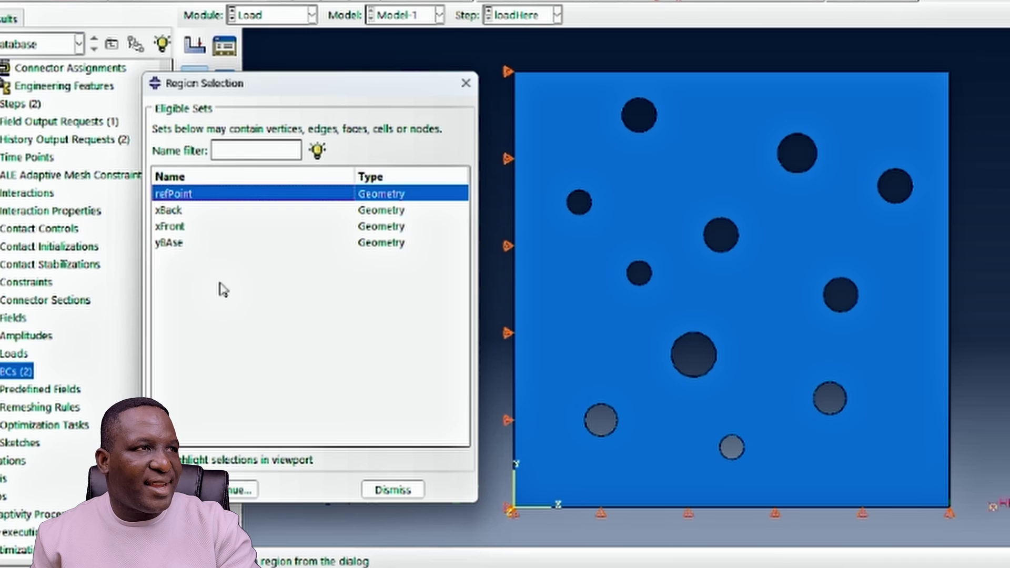
left_click(234, 488)
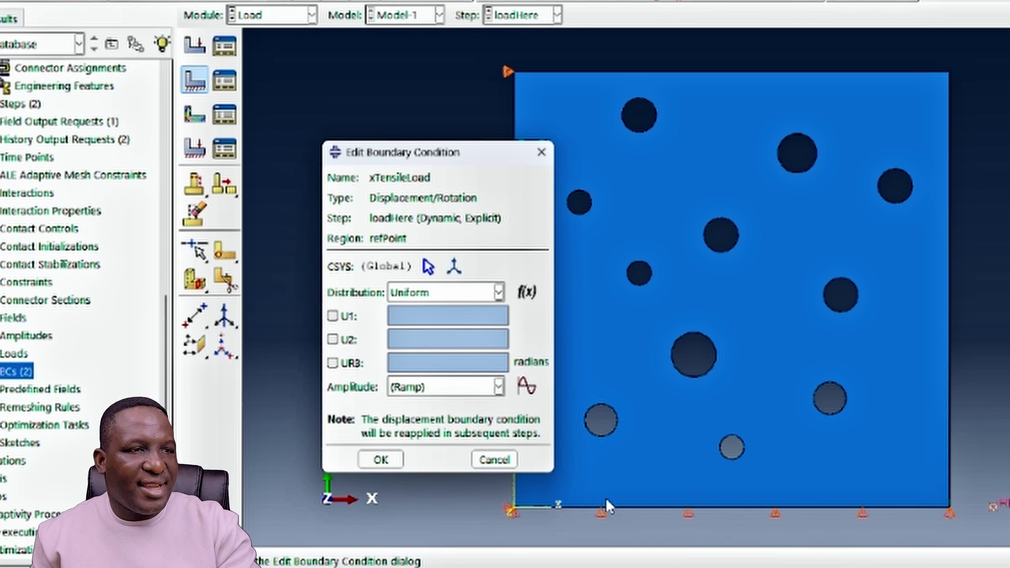
left_click(347, 316)
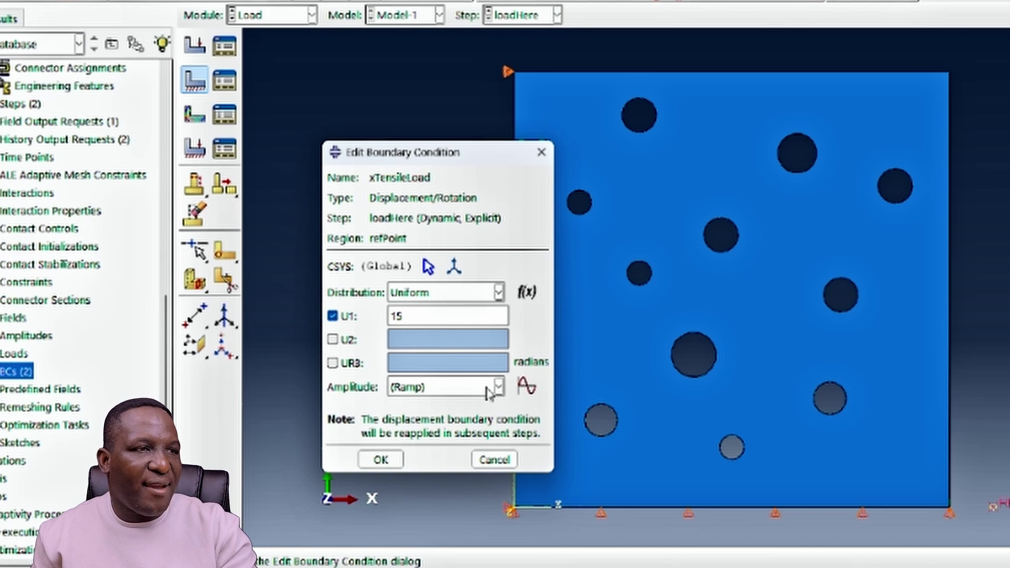
Create a tabular amplitude named amplitudeCurve from the xTensileLoad boundary condition definition
left_click(527, 388)
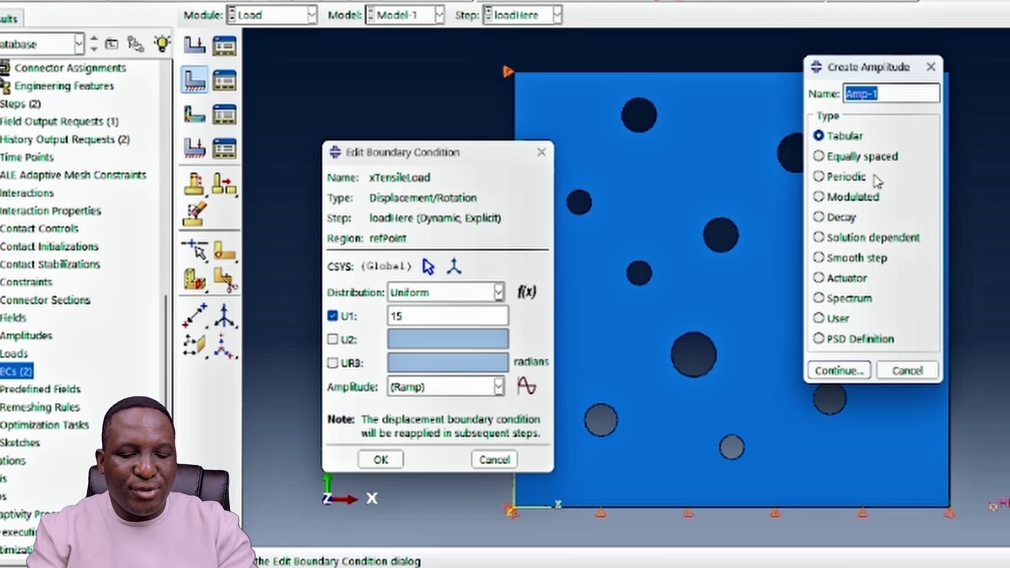
type("amplitudeCu")
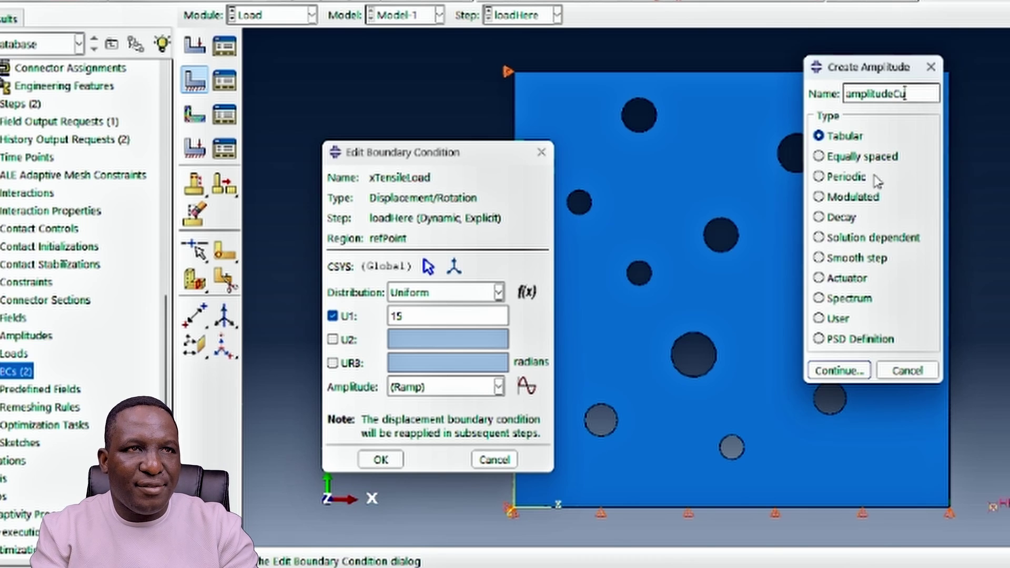
type("rve")
left_click(840, 371)
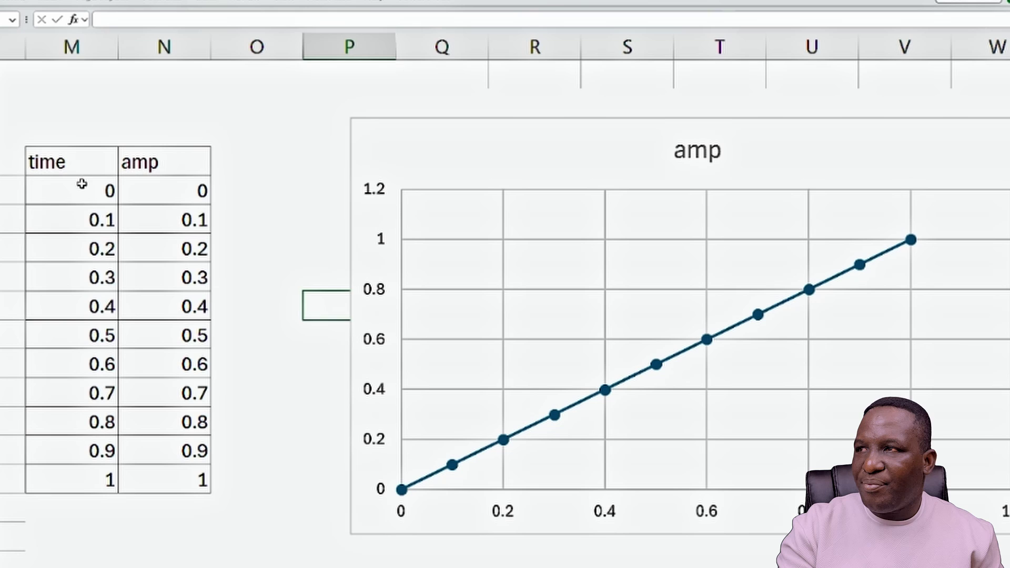
Copy the time and amp values from 0 to 1 in the Excel sheet into amplitudeCurve's data table and accept the amplitude
left_click_drag(80, 190, 181, 480)
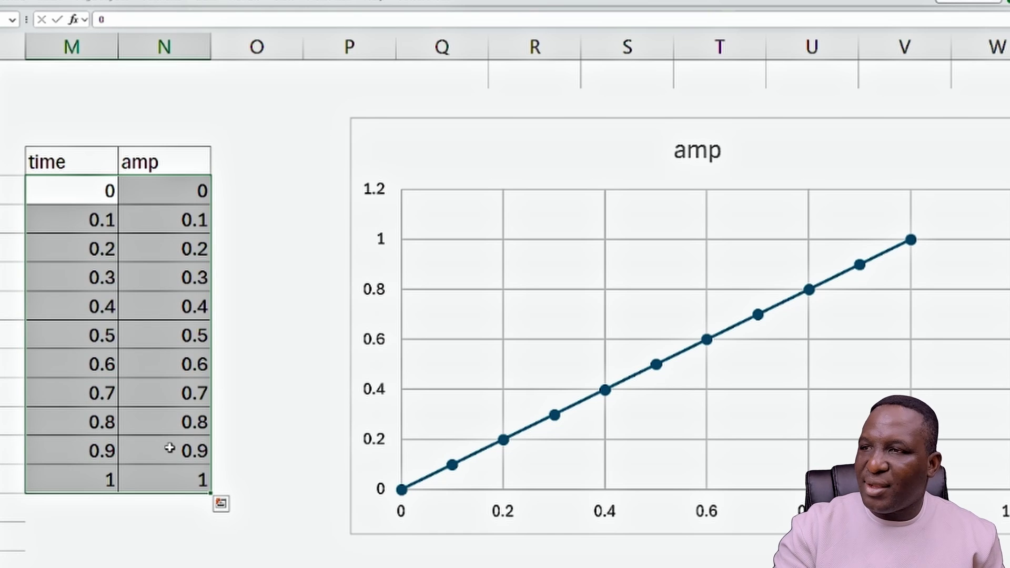
key("ctrl+c")
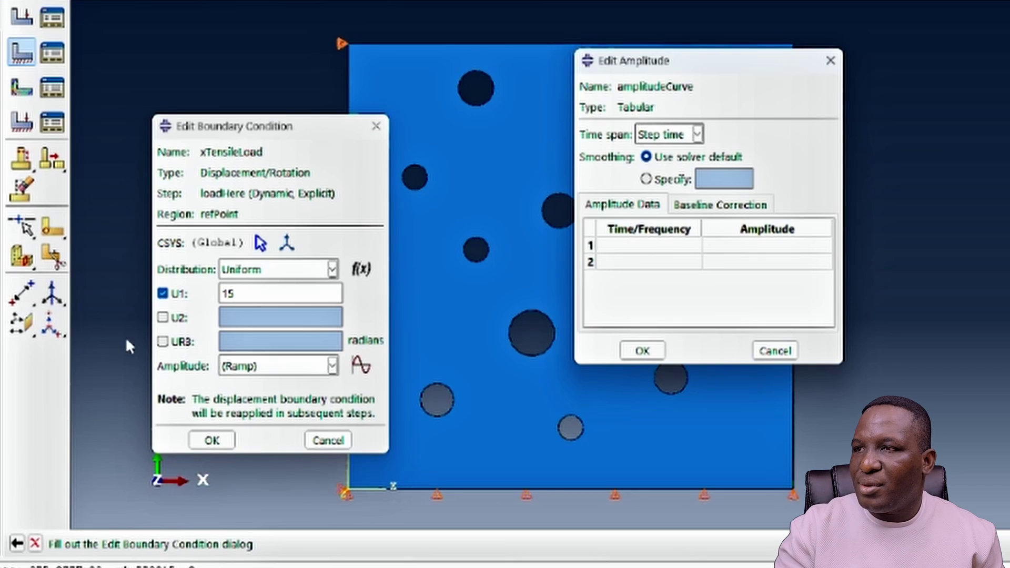
left_click(628, 247)
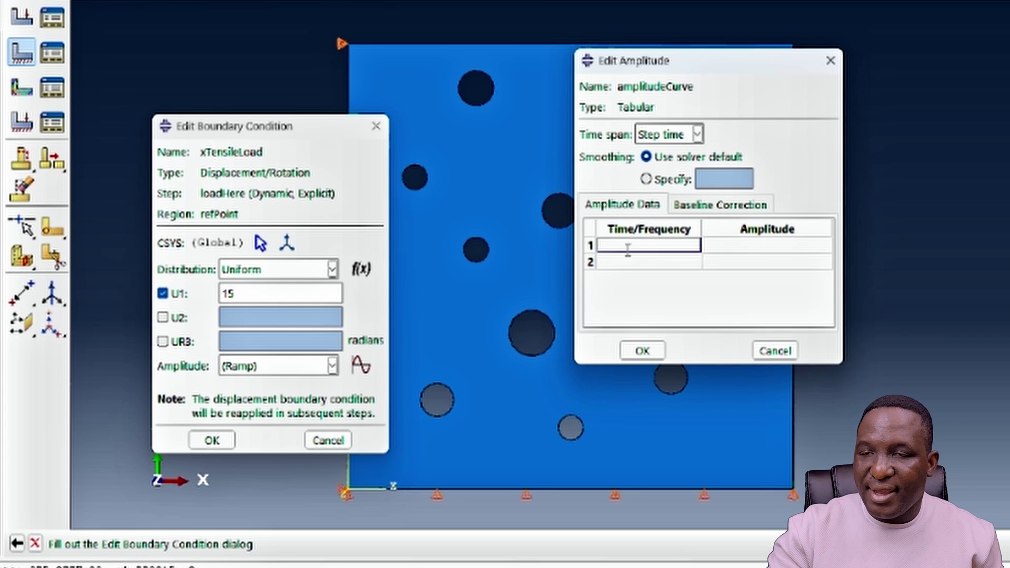
key("ctrl+v")
left_click(643, 351)
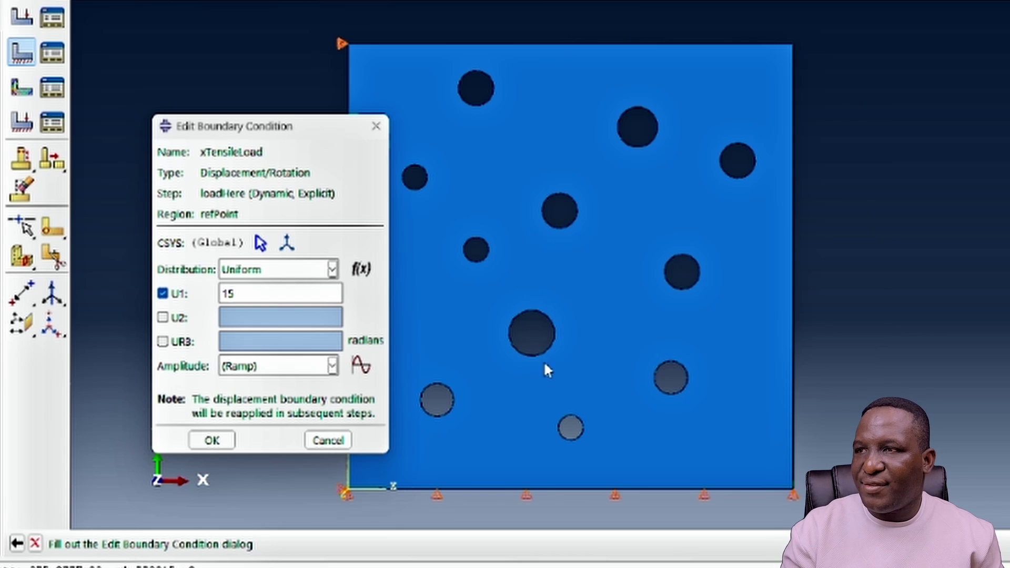
Assign amplitudeCurve as the amplitude of xTensileLoad and accept the boundary condition
left_click(311, 368)
left_click(296, 403)
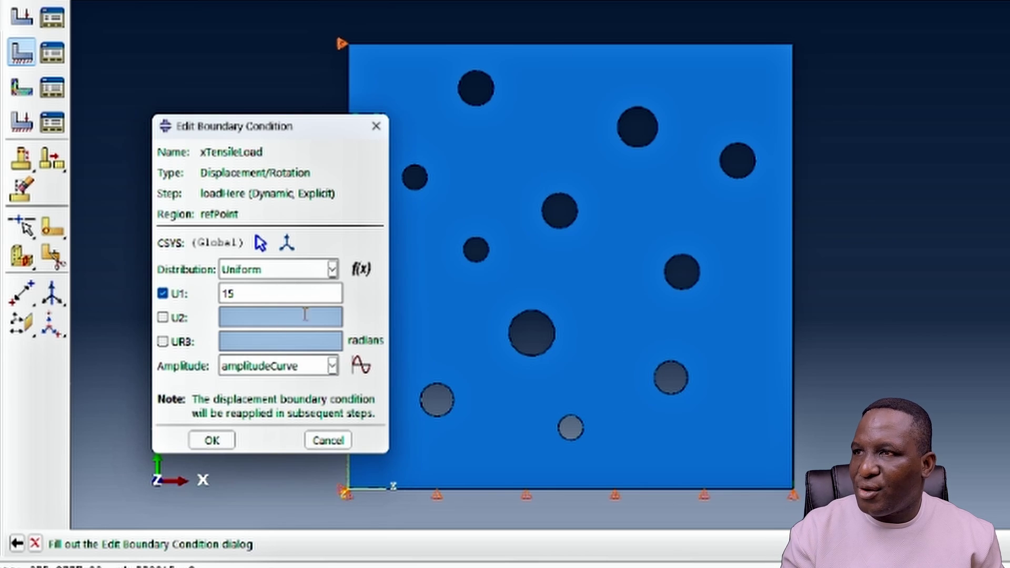
left_click(212, 440)
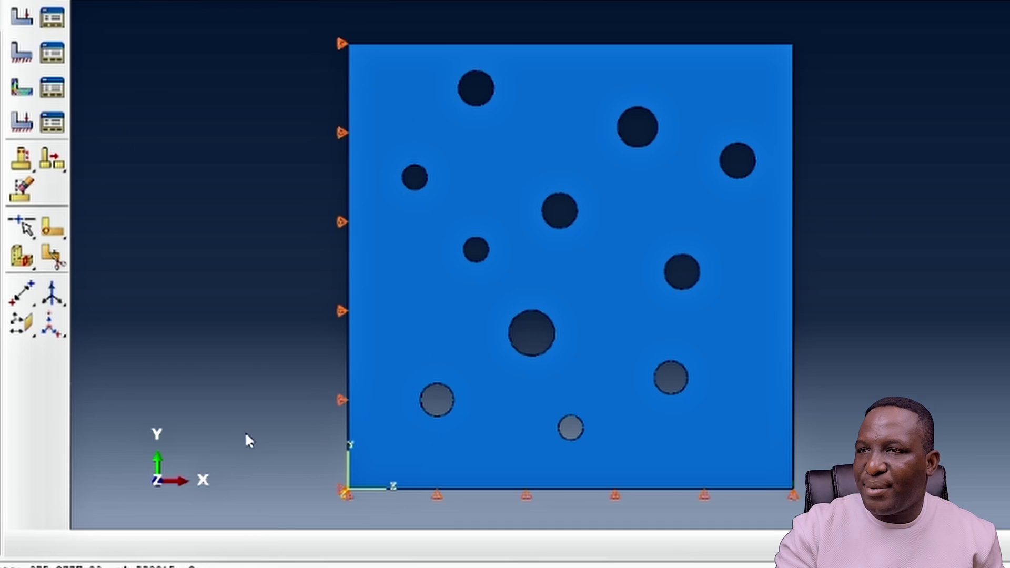
Create a constraint of type Equation named xEquation
middle_click(760, 463)
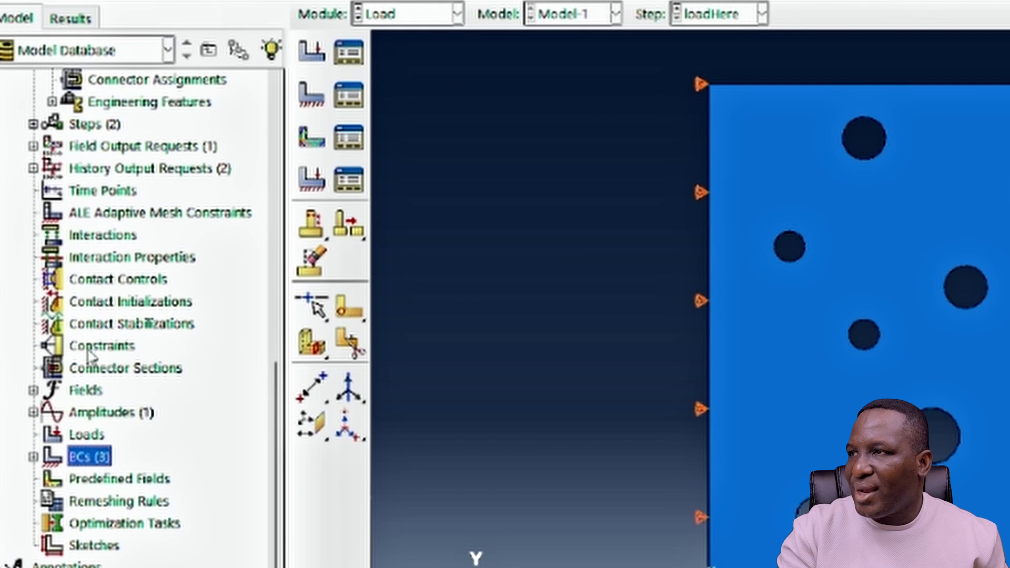
double_click(68, 256)
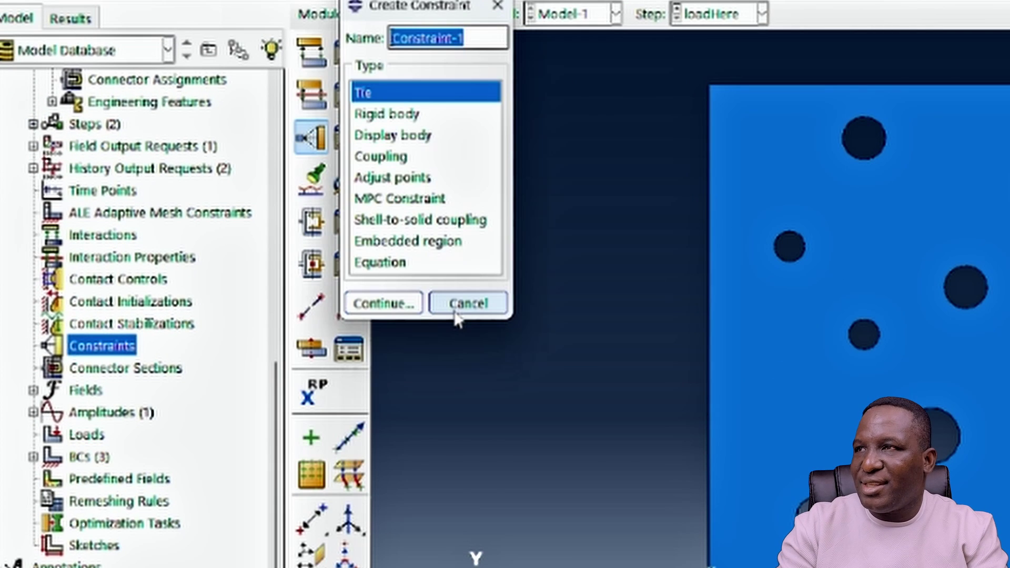
type("x")
type("Equa")
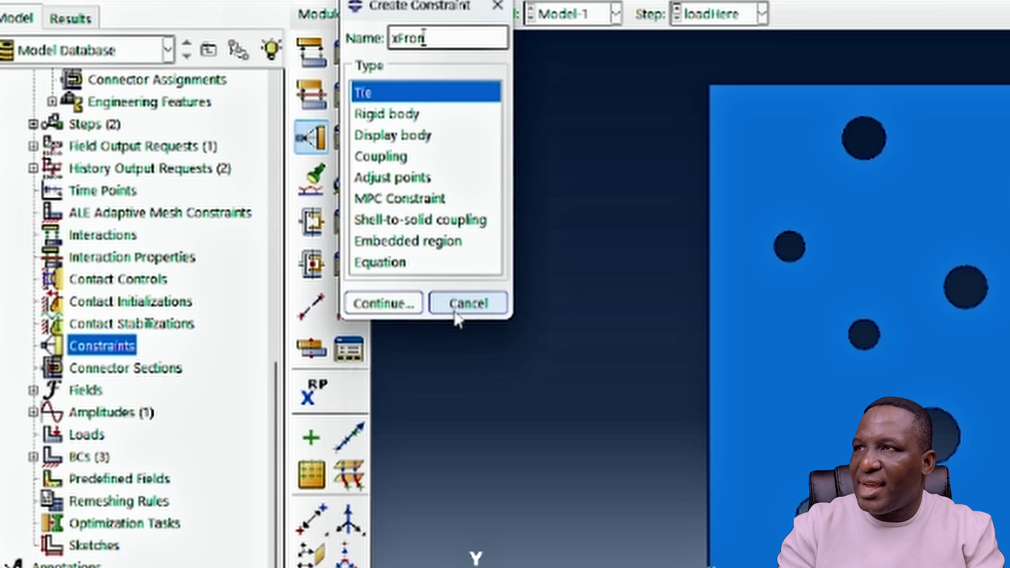
key("BackSpace")
key("BackSpace")
key("BackSpace")
key("BackSpace")
type("Equation")
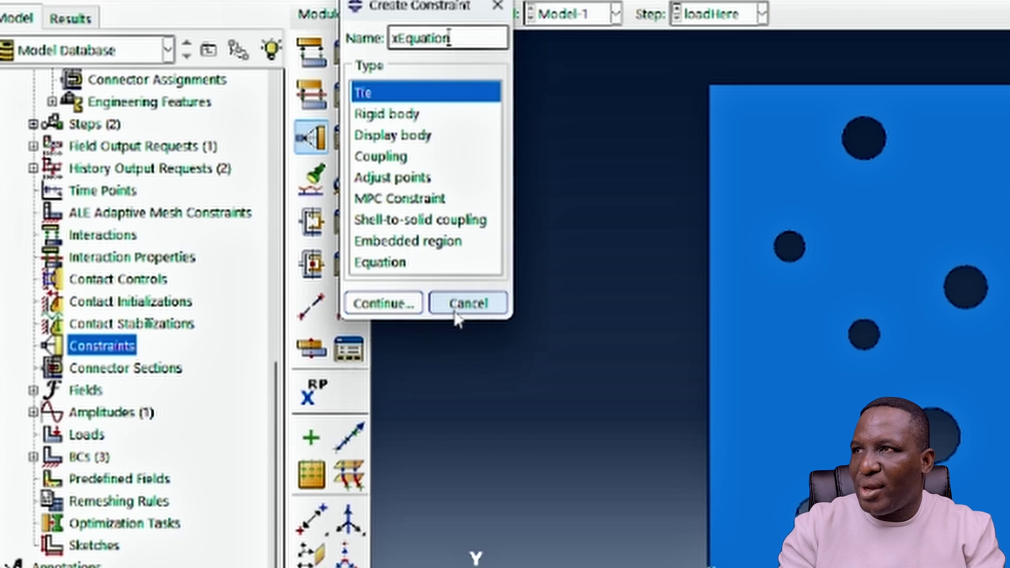
left_click(401, 265)
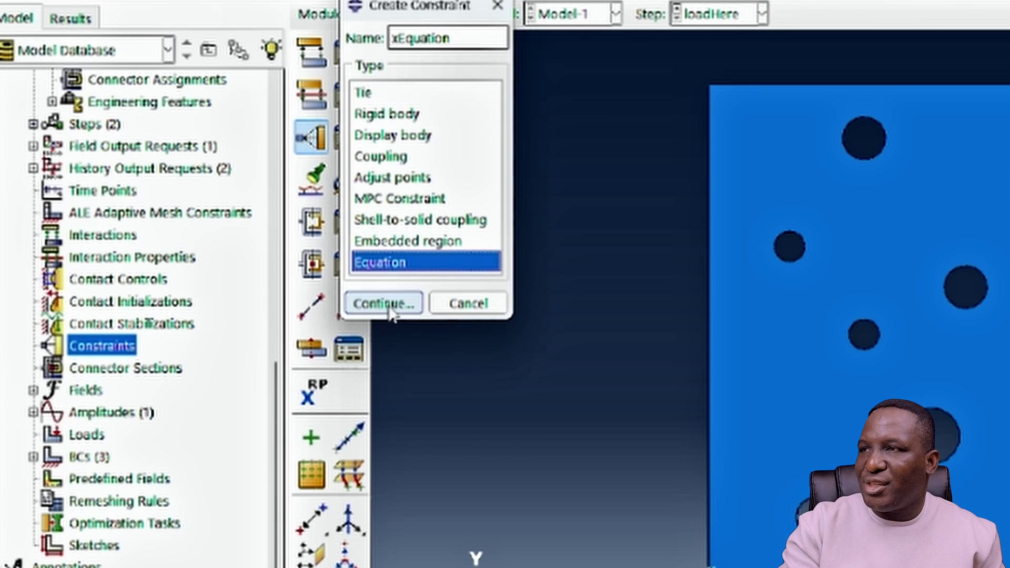
left_click(392, 306)
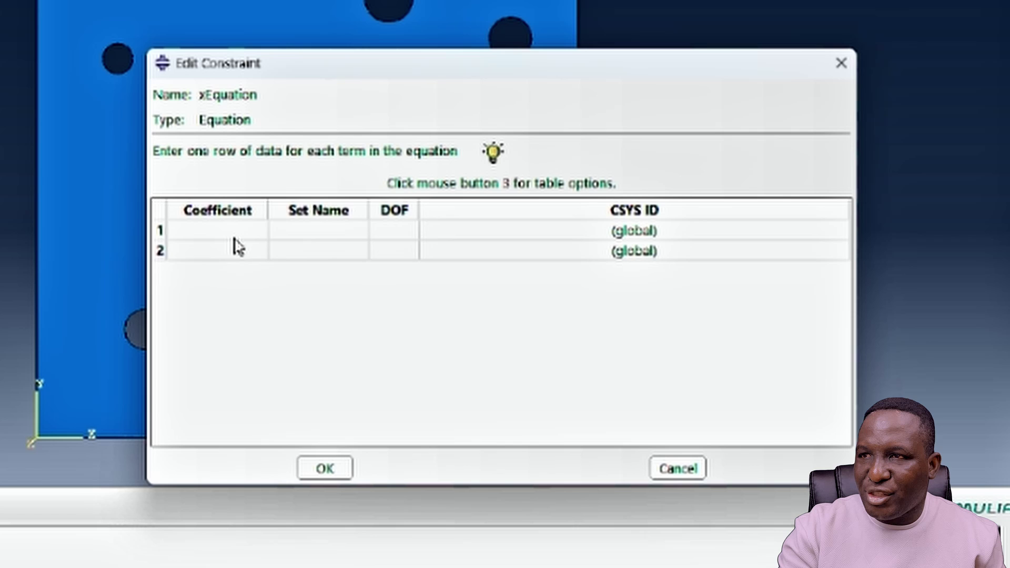
Define the first equation term with coefficient 1, set xFront and degree of freedom 1
left_click(237, 232)
type("1")
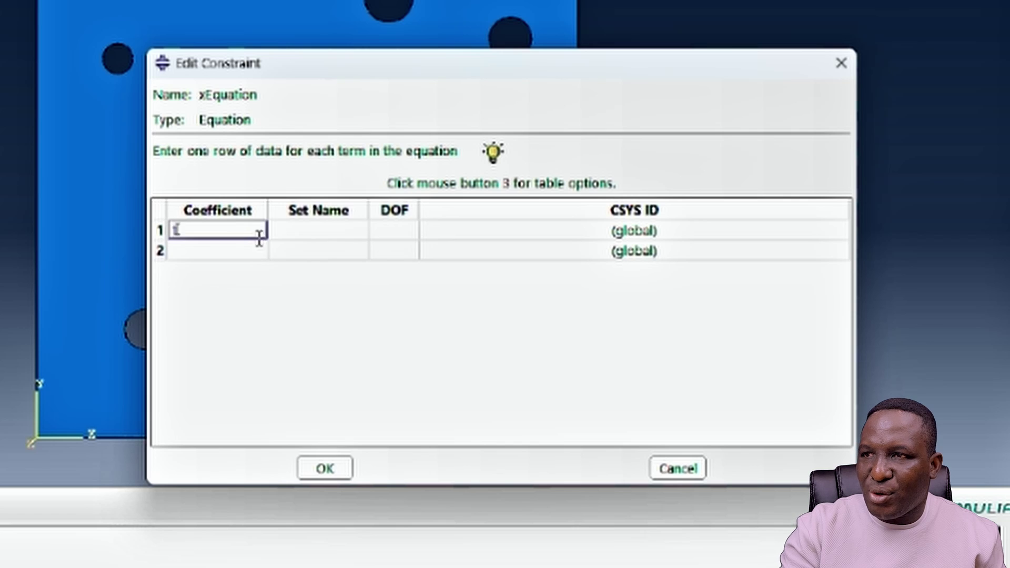
left_click(318, 232)
left_click(325, 233)
left_click(310, 294)
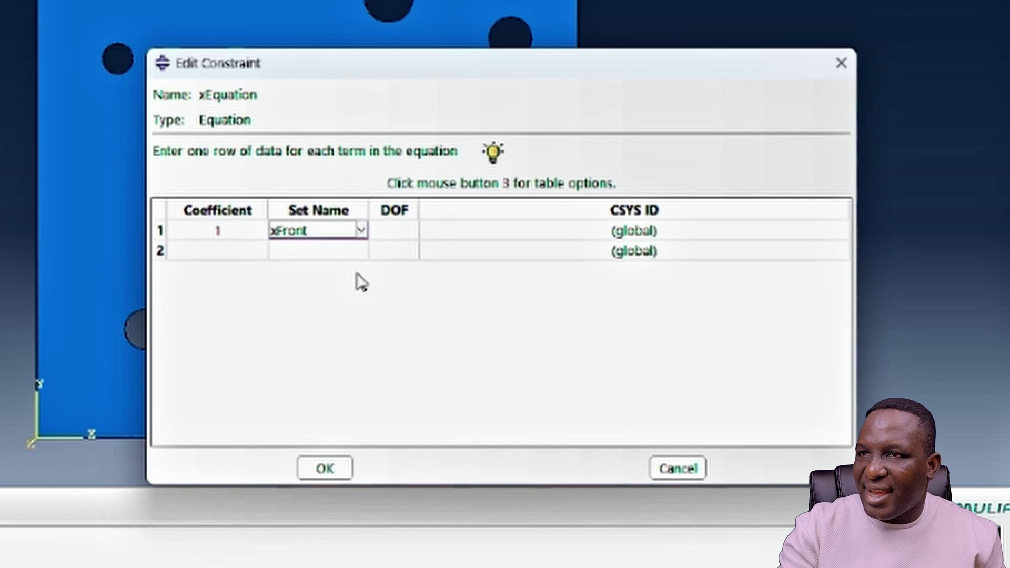
left_click(400, 232)
type("1")
Define the second equation term with coefficient -1, set refPoint and degree of freedom 1, and accept the constraint
left_click(395, 252)
type("1")
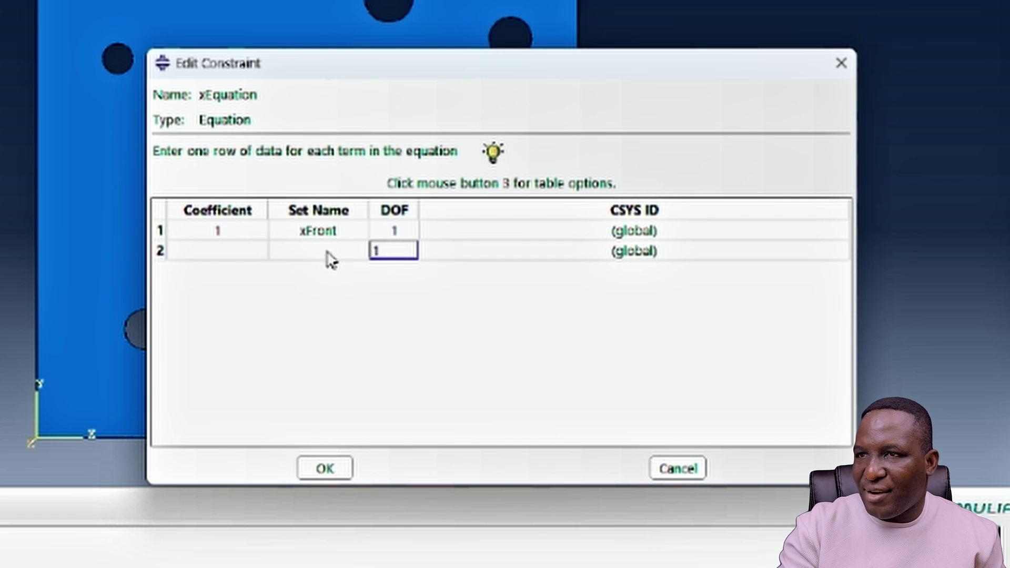
left_click(329, 256)
left_click(329, 255)
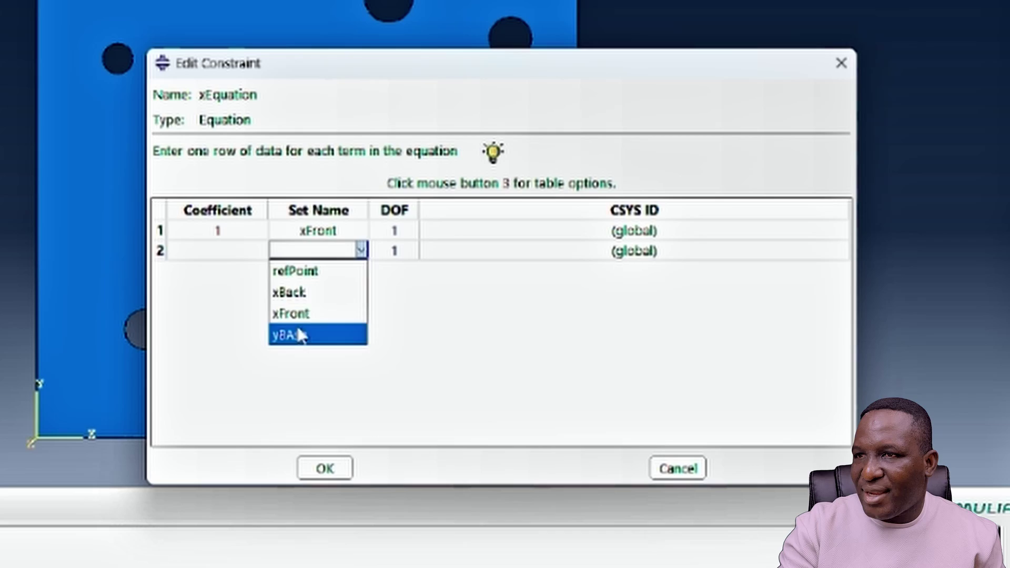
left_click(311, 272)
left_click(244, 251)
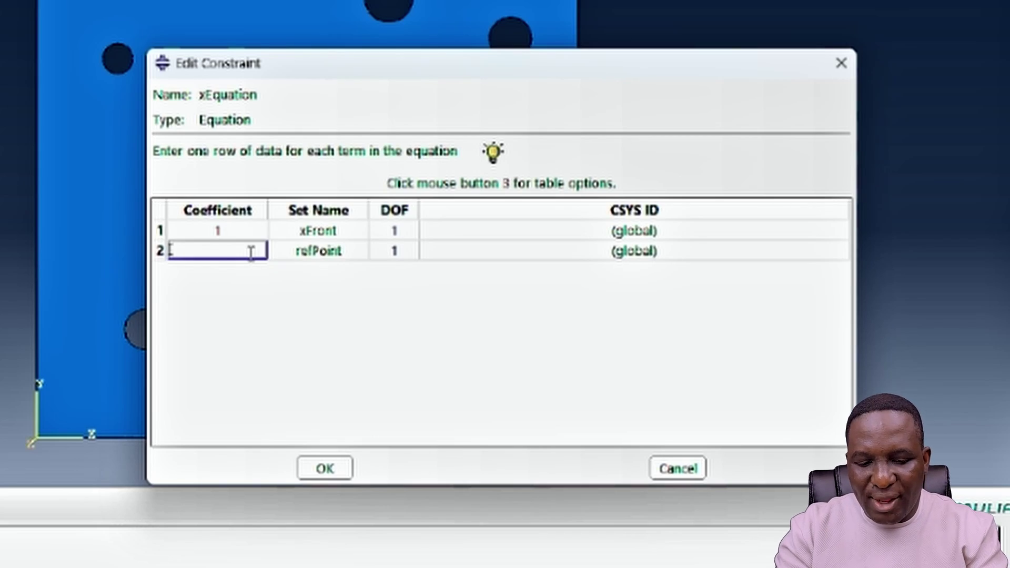
type("-1")
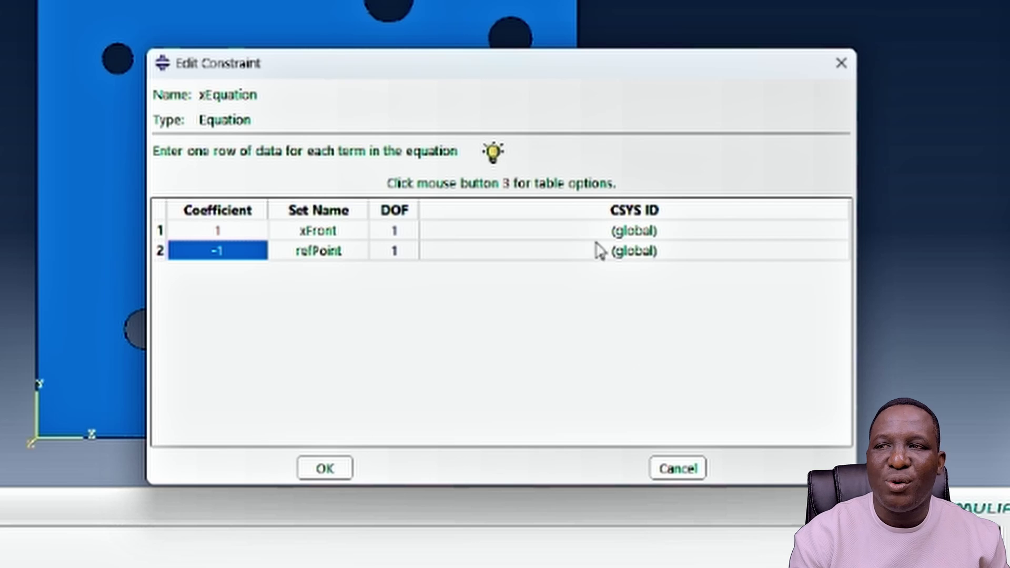
left_click(326, 469)
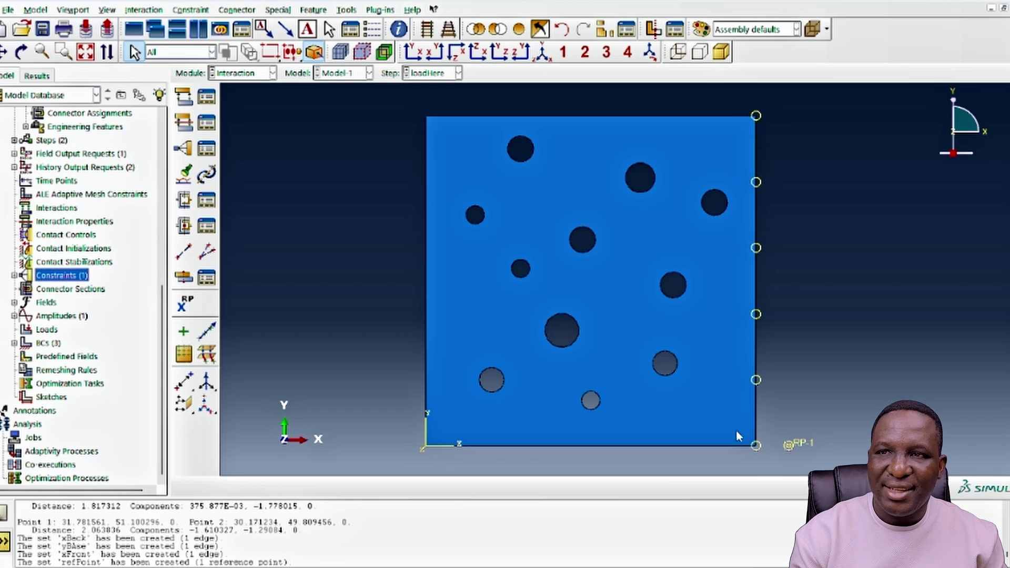
left_click(757, 430)
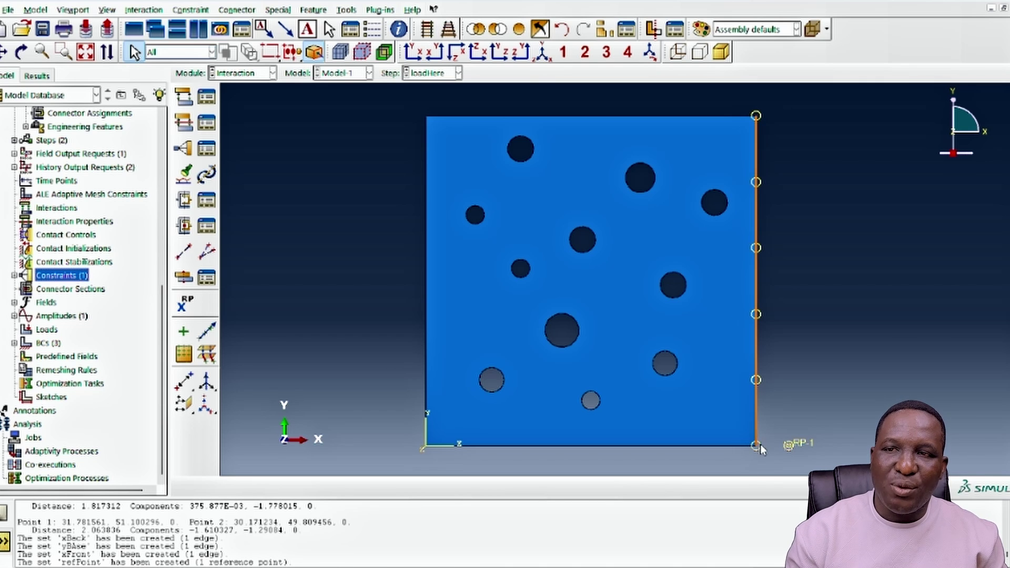
left_click(790, 447)
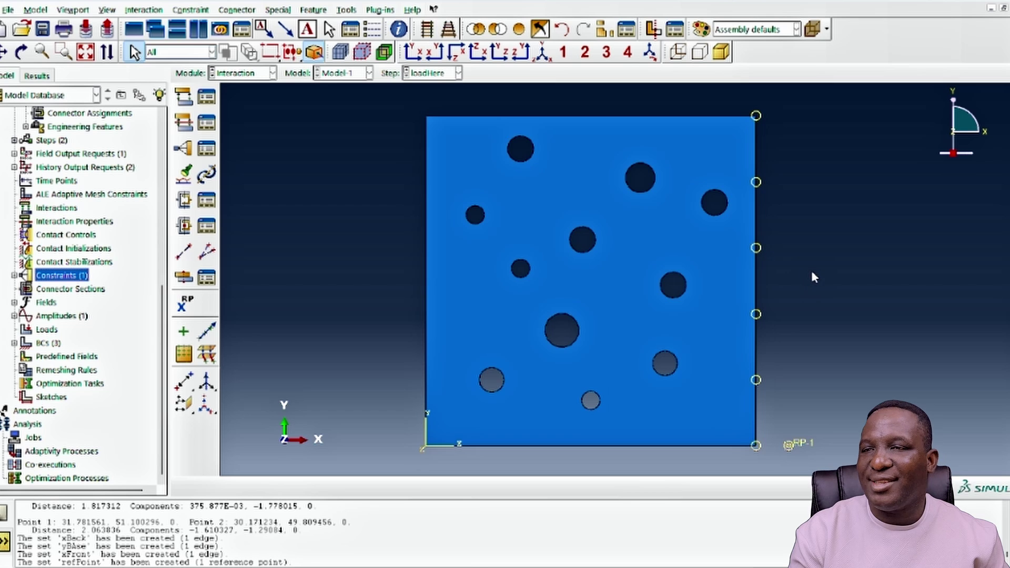
scroll(55, 440, "up", 2)
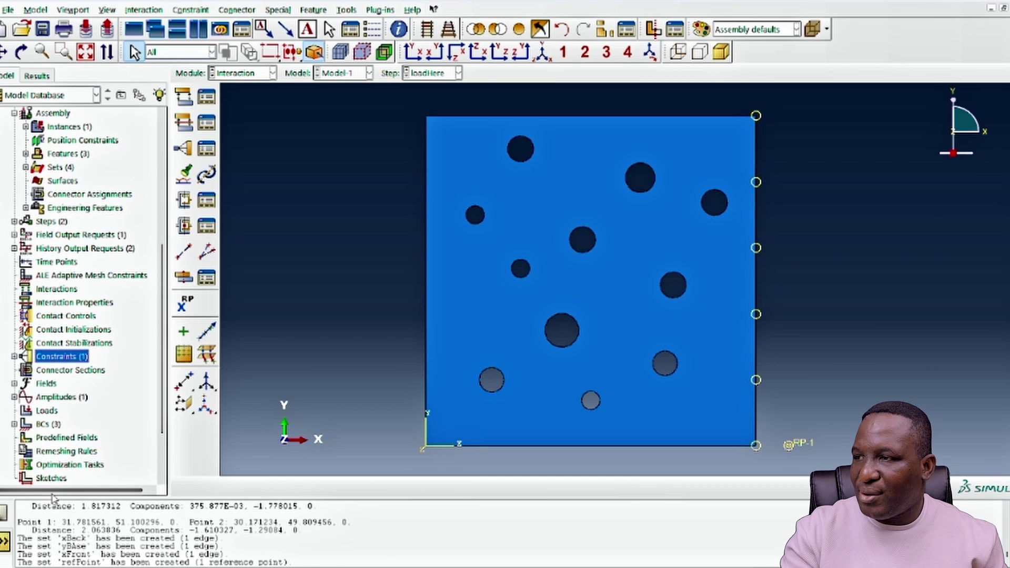
scroll(55, 439, "down", 2)
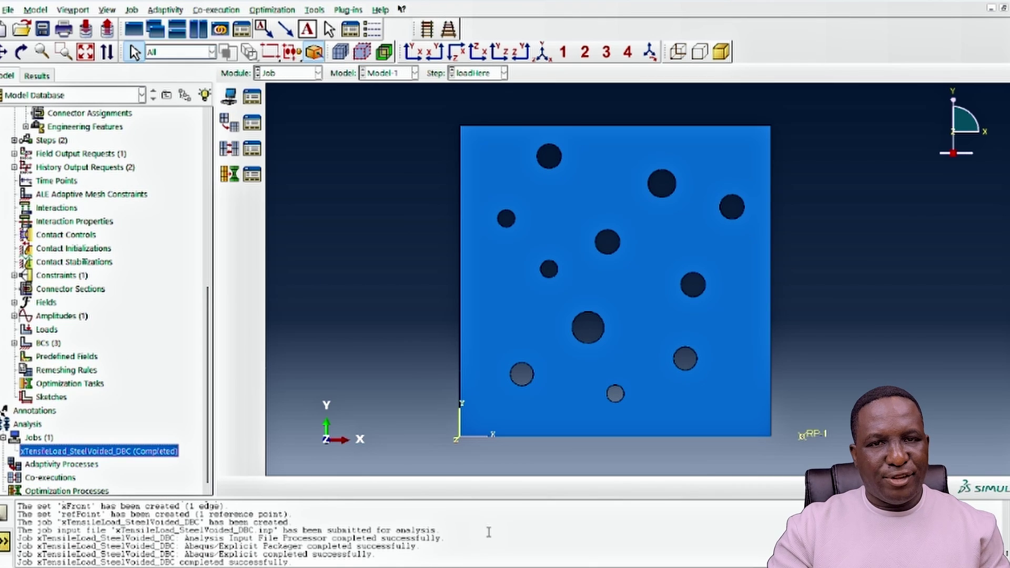
Open the results of the xTensileLoad_SteelVoided_DBC job and animate the Mises stress contours by scale factor and by time history
right_click(131, 453)
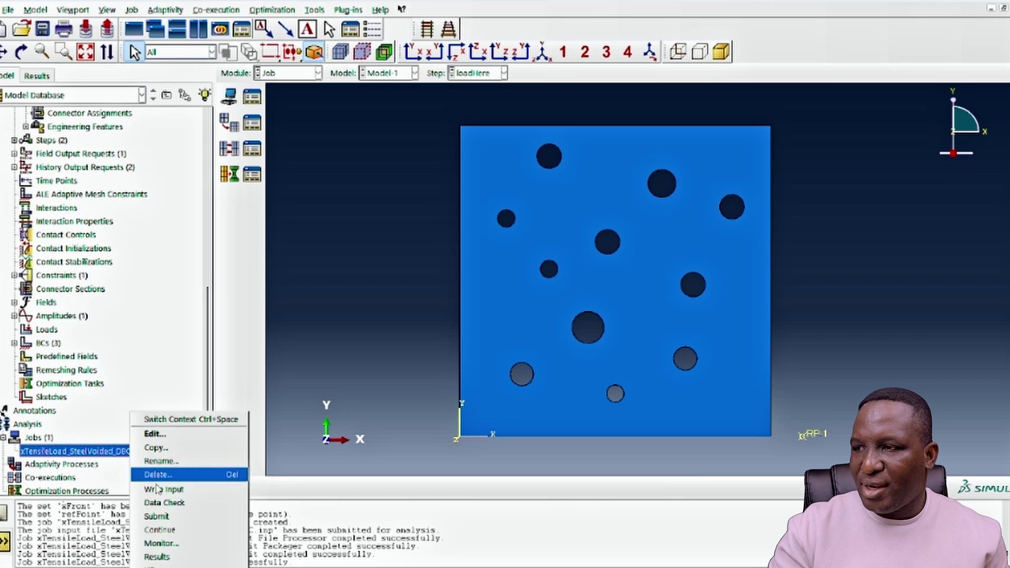
left_click(213, 555)
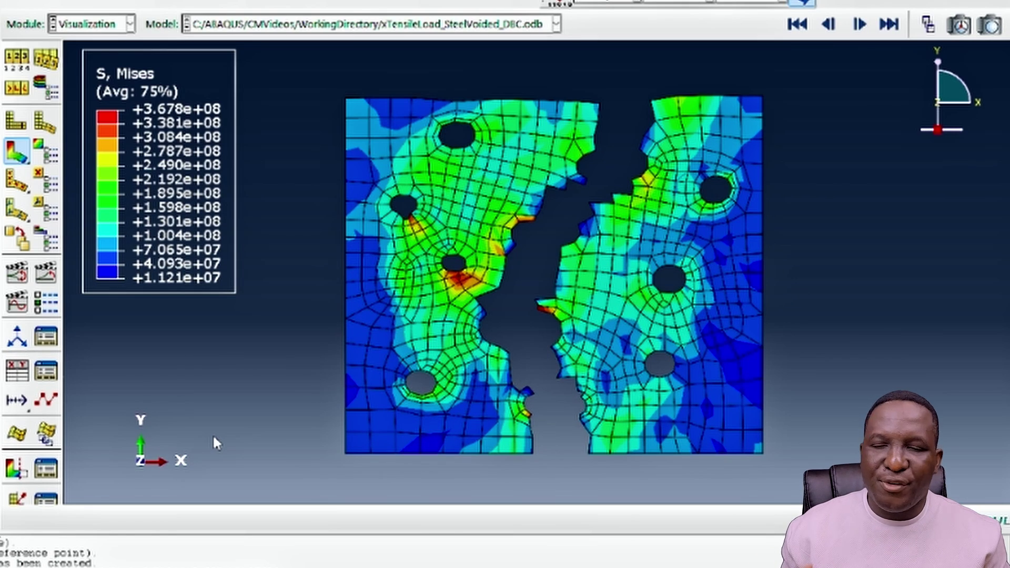
left_click(13, 276)
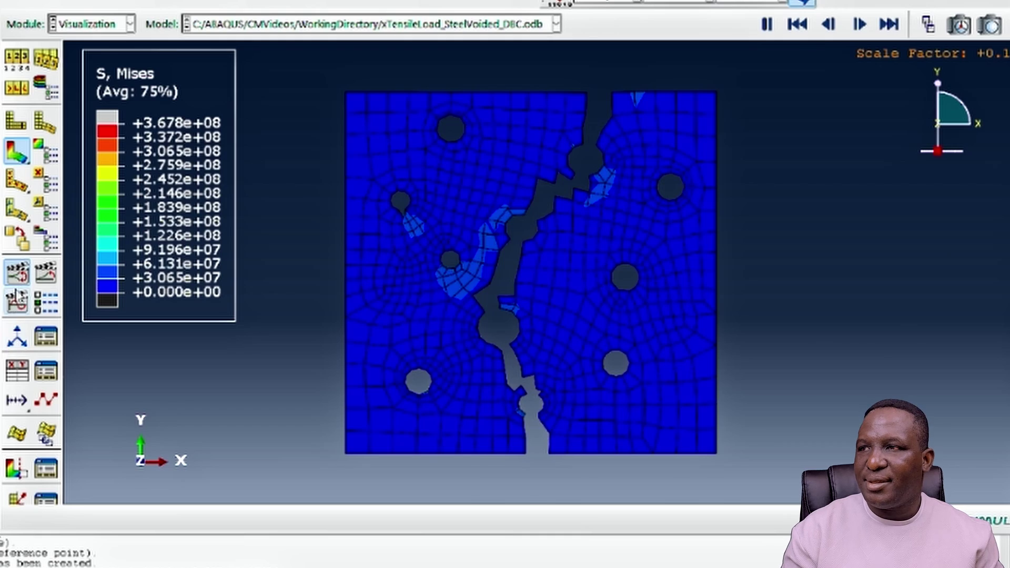
left_click(51, 274)
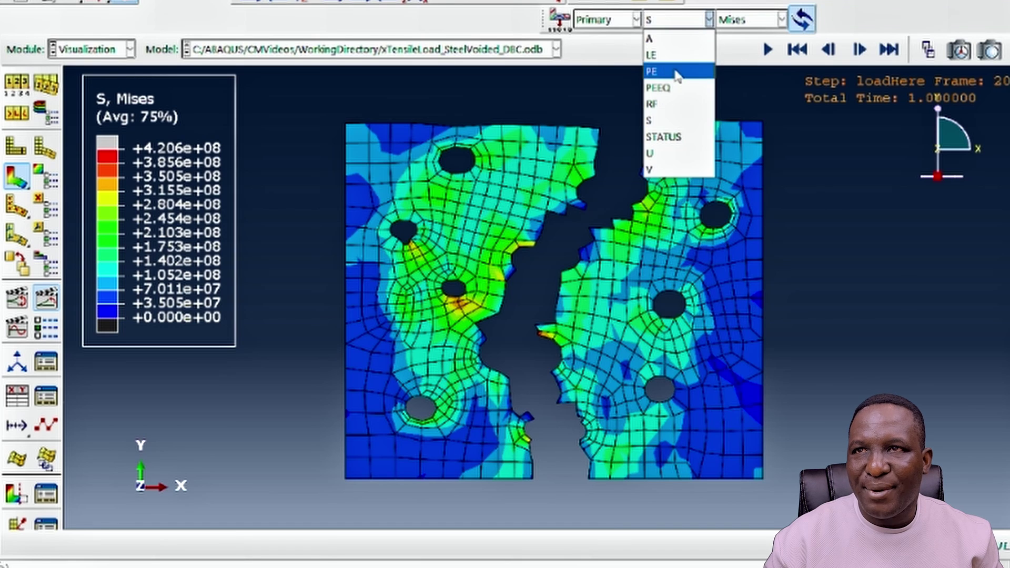
Display the PE11 plastic strain component and scrub the active frame from the last one back toward the start
left_click(700, 70)
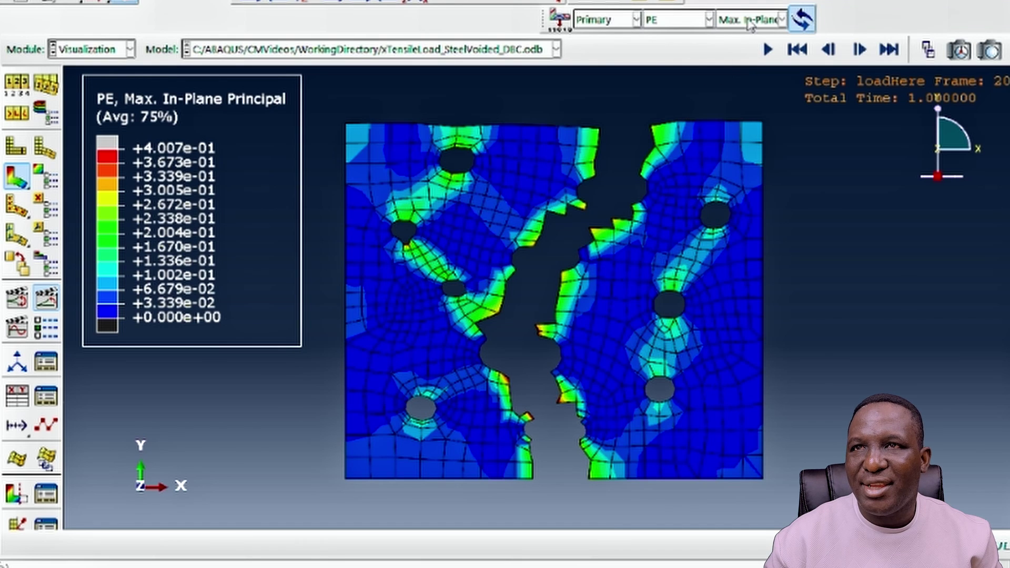
left_click(751, 25)
left_click(760, 168)
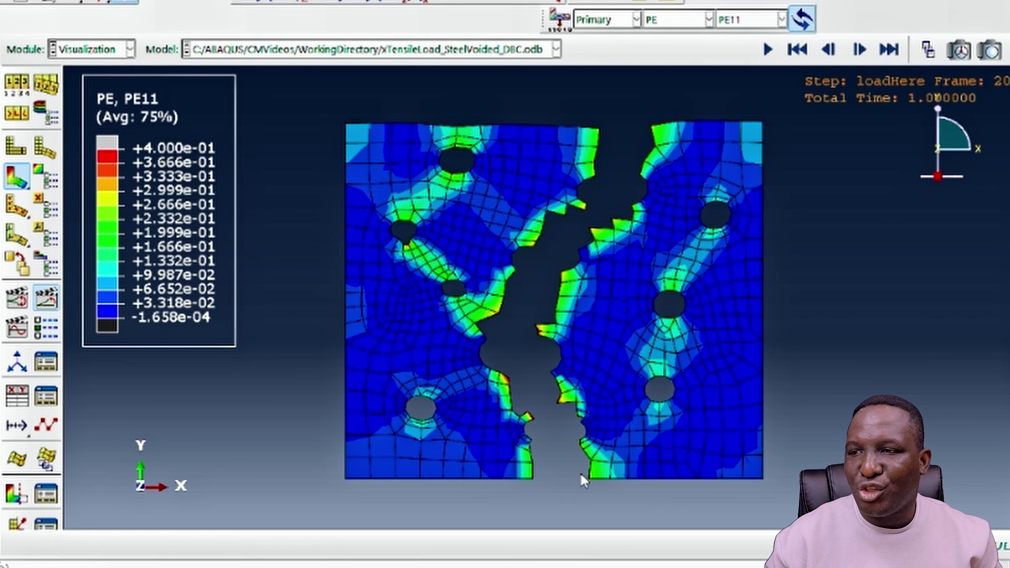
left_click(928, 50)
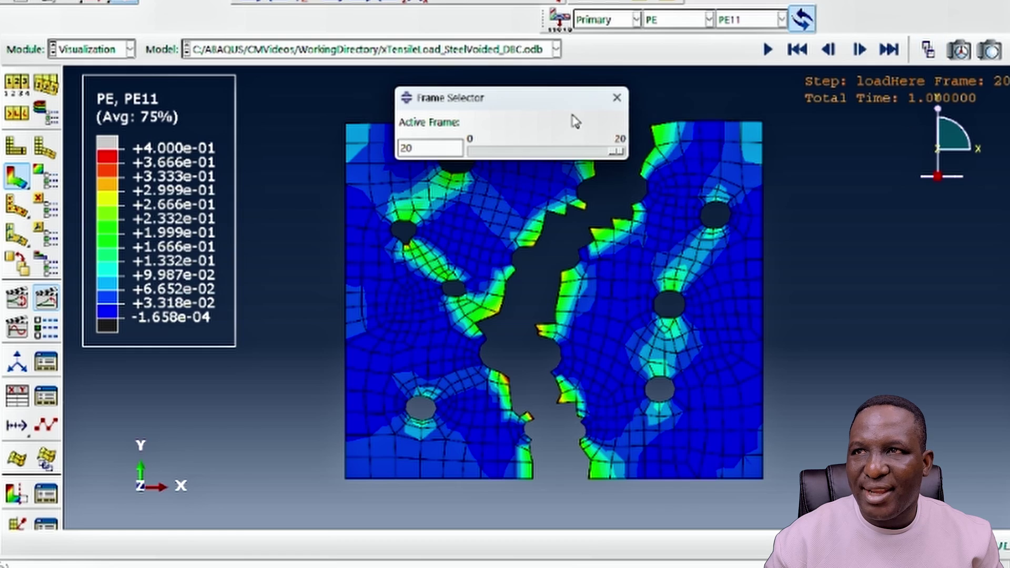
left_click_drag(579, 99, 958, 19)
left_click_drag(992, 68, 858, 73)
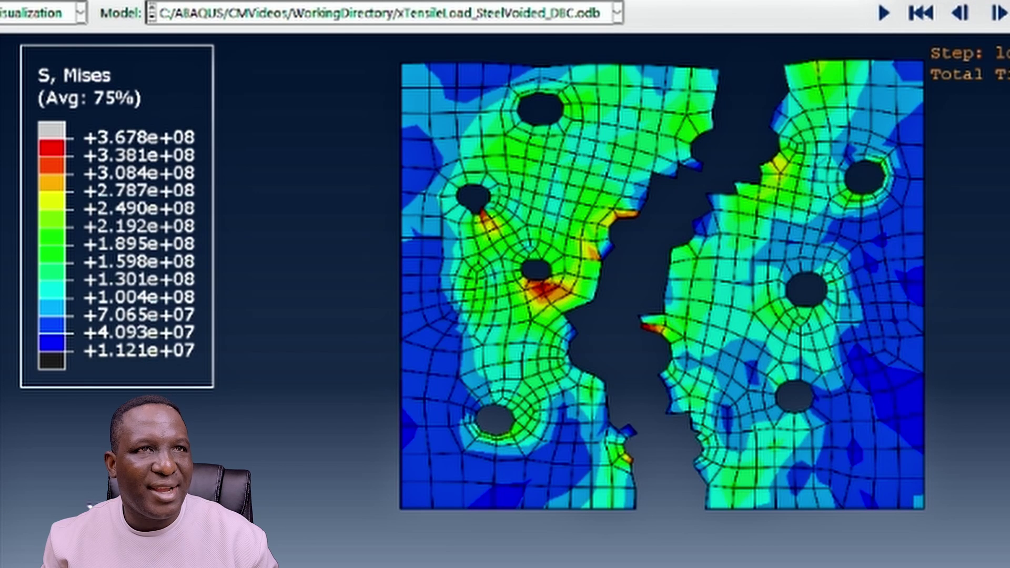
Display the S12 shear stress component on the deformed RVE
left_click(905, 2)
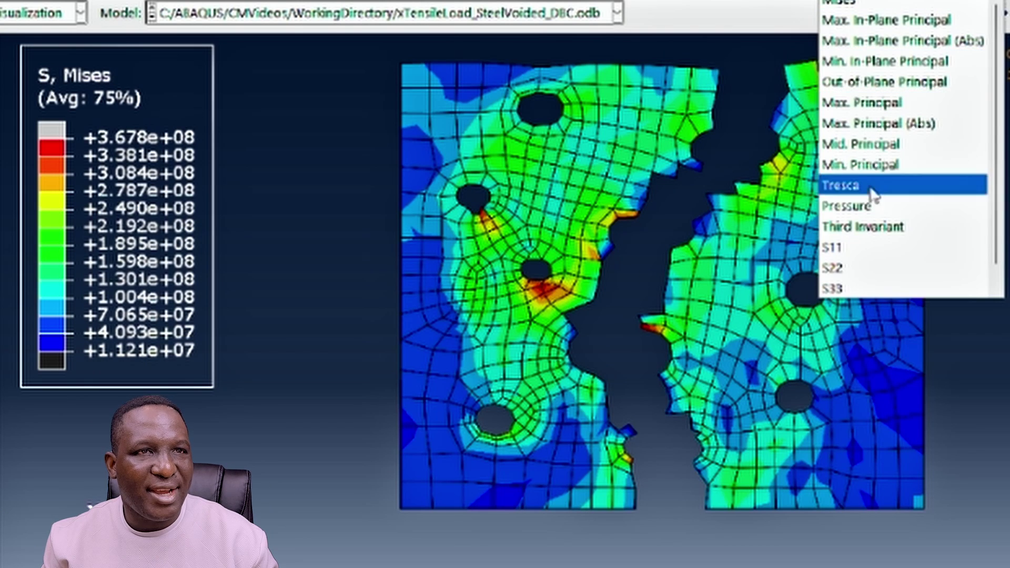
scroll(874, 283, "down", 1)
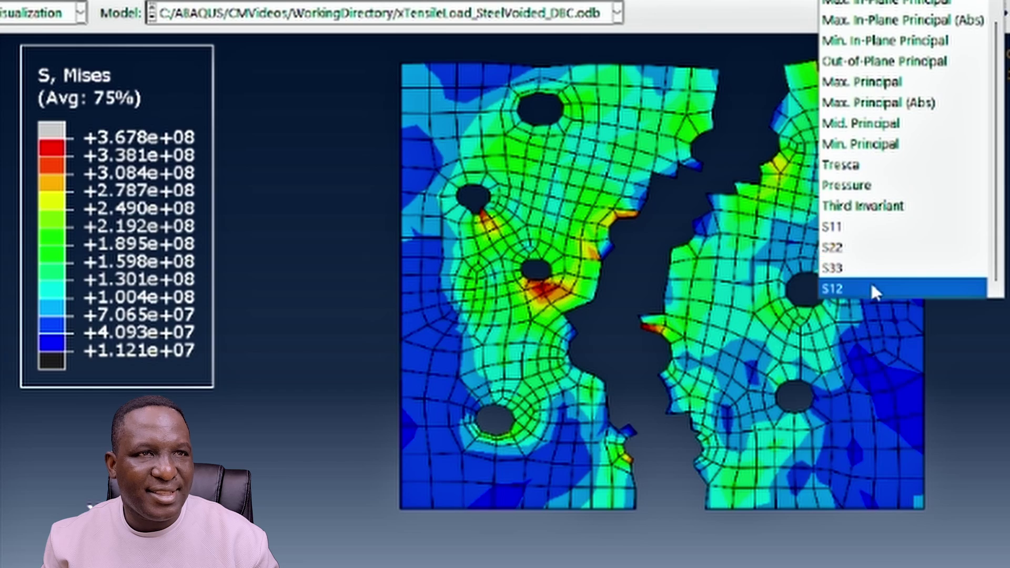
left_click(875, 289)
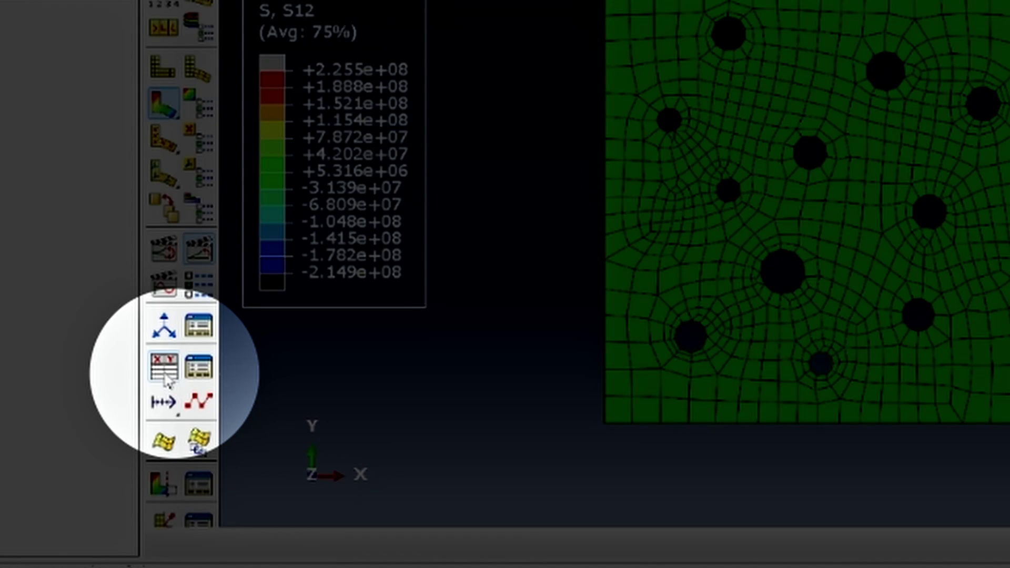
Create XY data from the ODB history output by plotting reaction force RF1 and spatial displacement U1 of the refPoint set
left_click(167, 375)
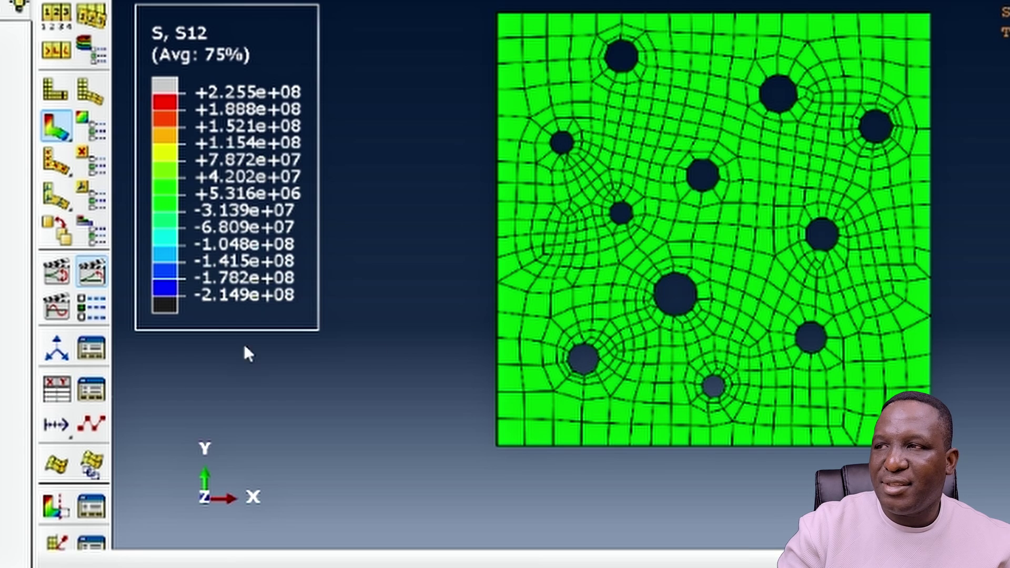
left_click(701, 325)
left_click(62, 398)
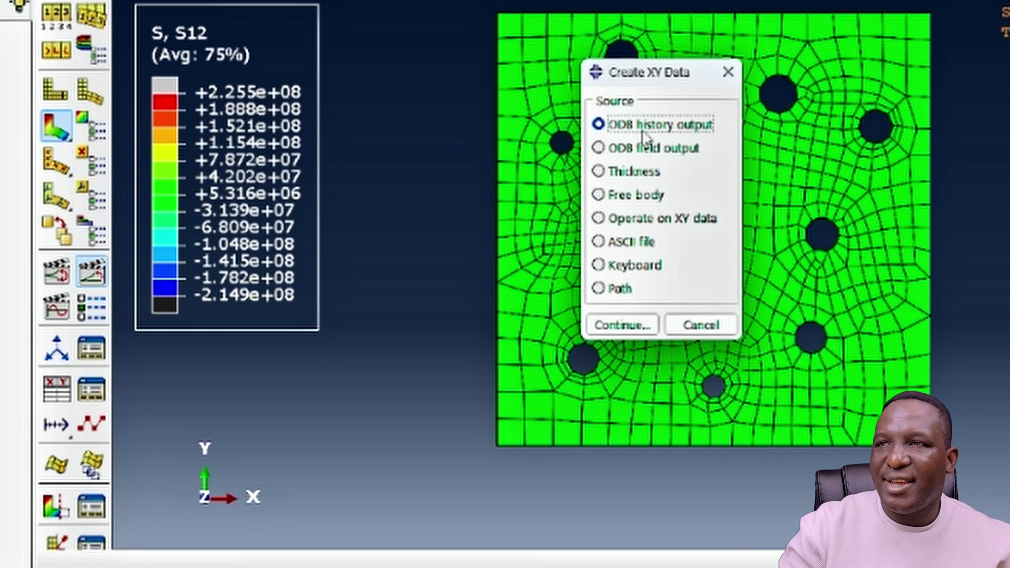
left_click(622, 325)
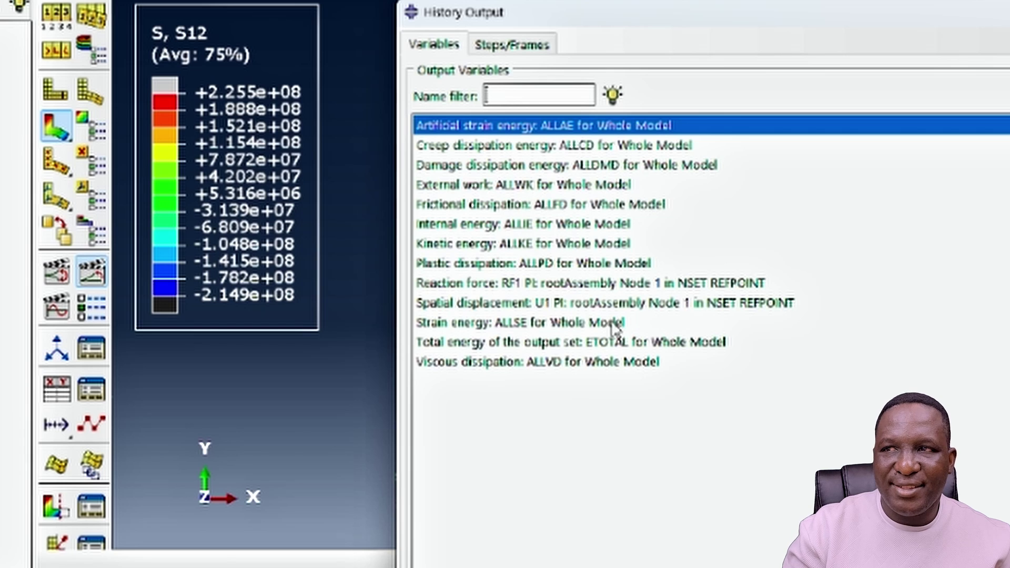
left_click(600, 284)
left_click(600, 304, "ctrl")
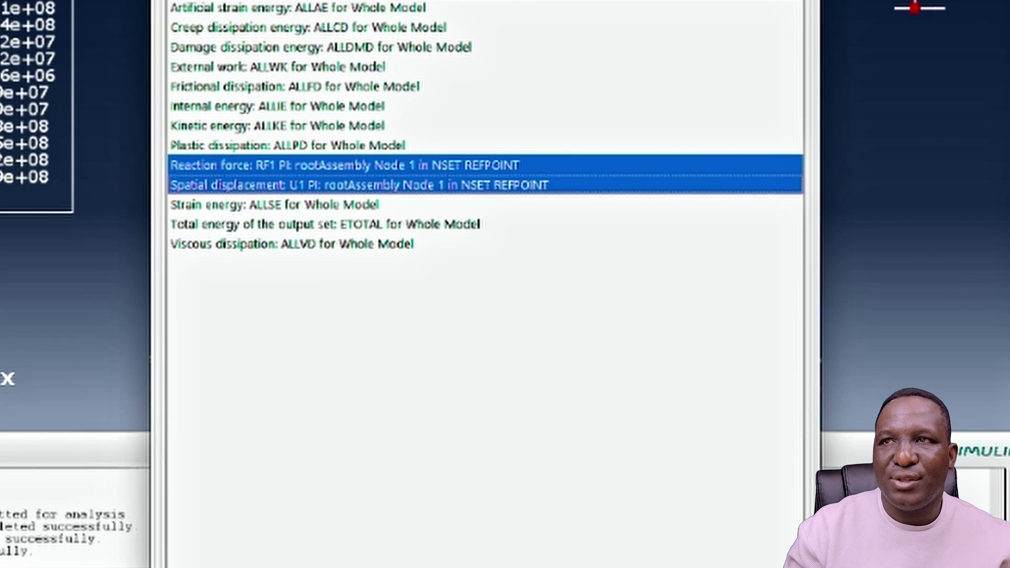
left_click(478, 524)
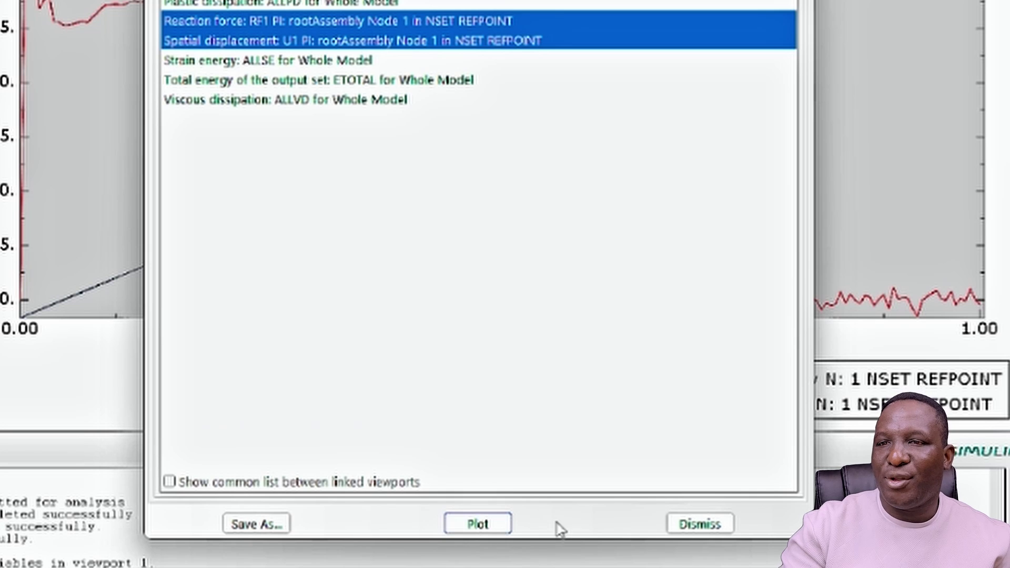
left_click(700, 524)
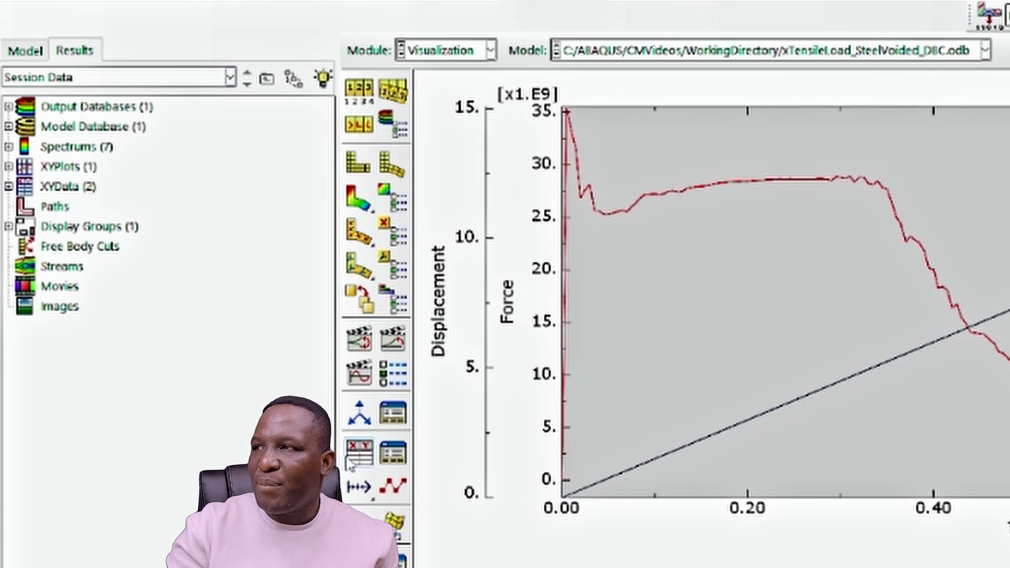
Rename the temporary reaction force data _temp_1 as rf1
left_click(8, 187)
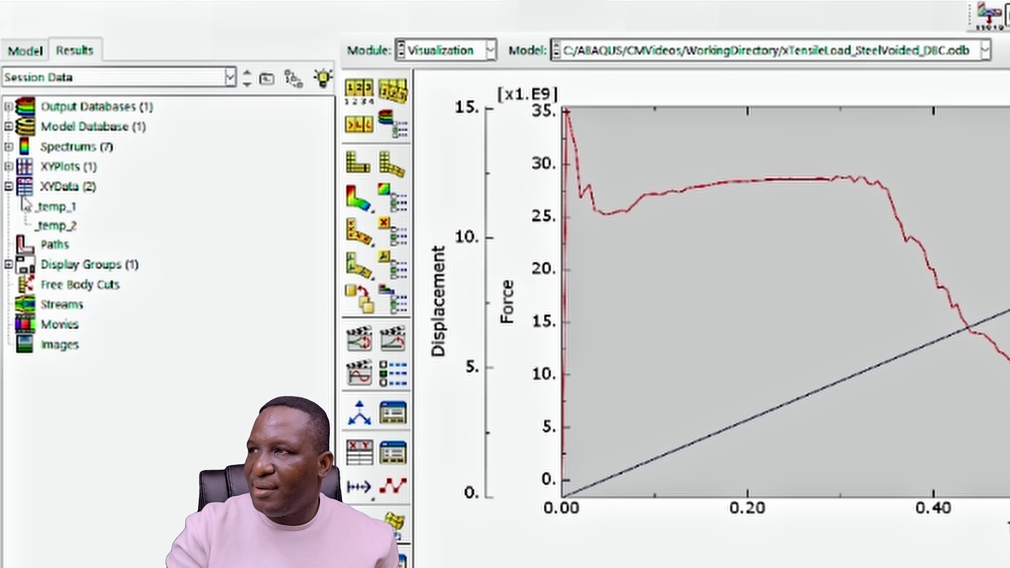
right_click(65, 208)
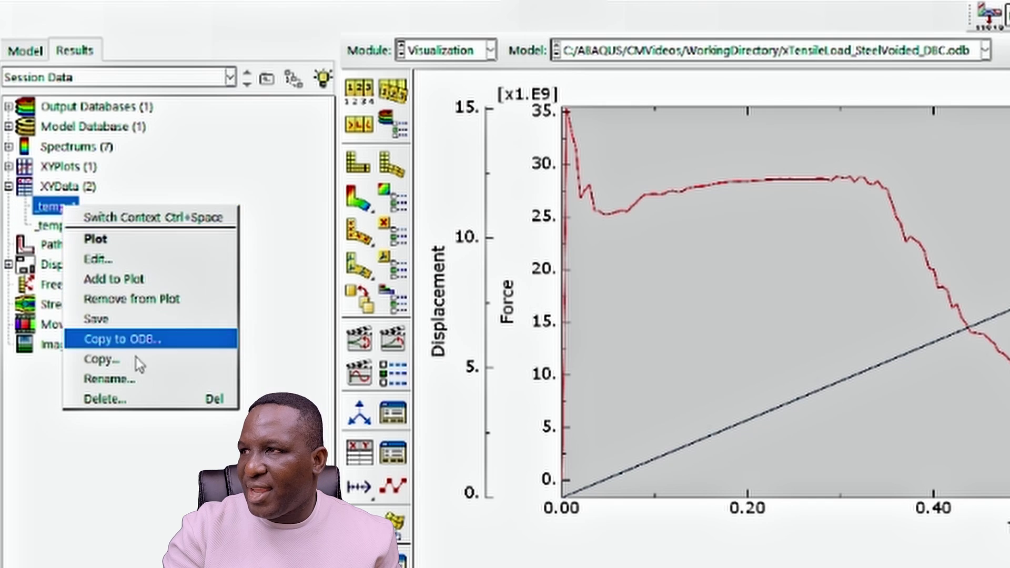
left_click(140, 380)
type("rf1")
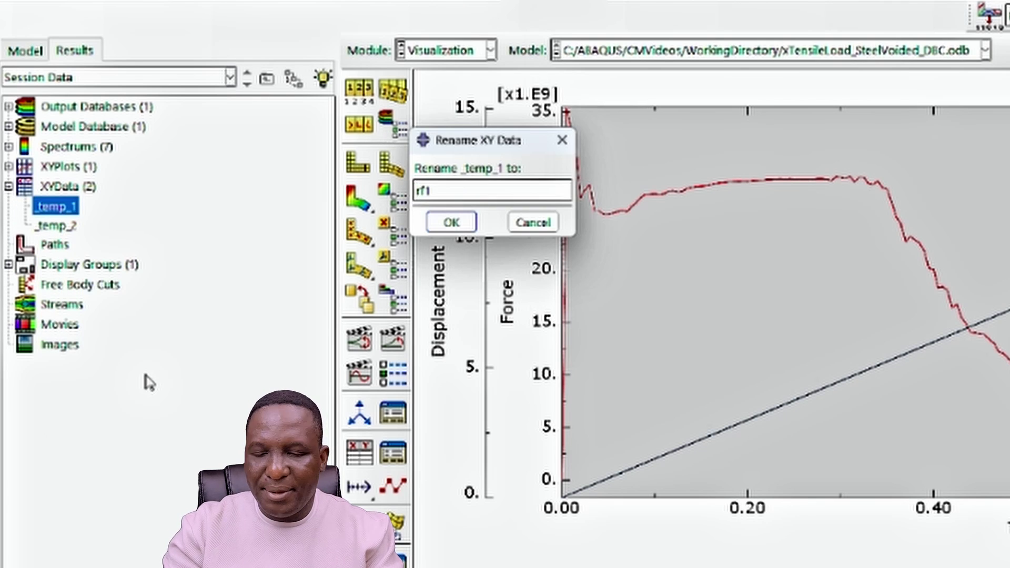
key("Return")
Rename the temporary displacement data _temp_2 as u1
right_click(67, 210)
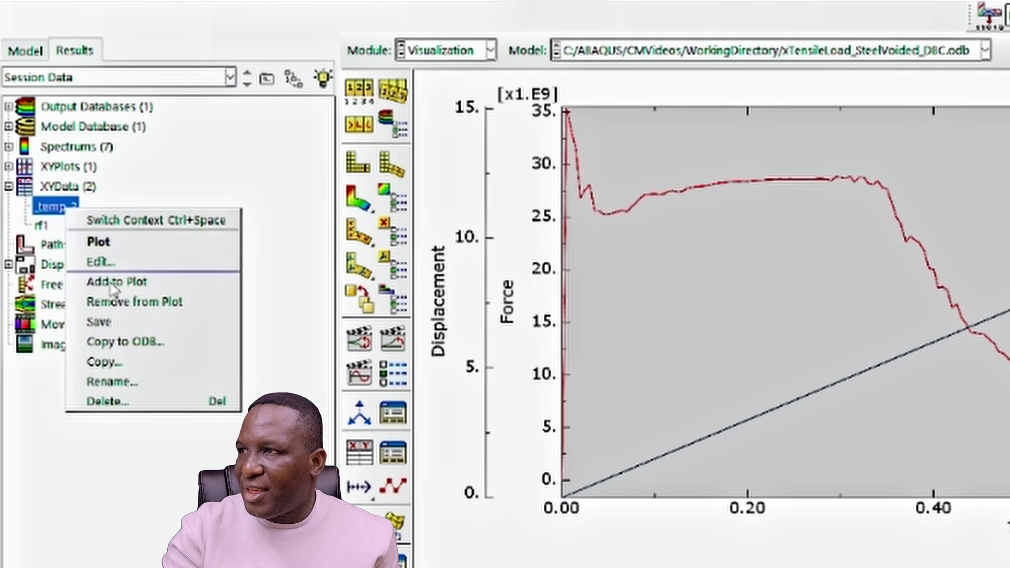
left_click(132, 382)
type("u1")
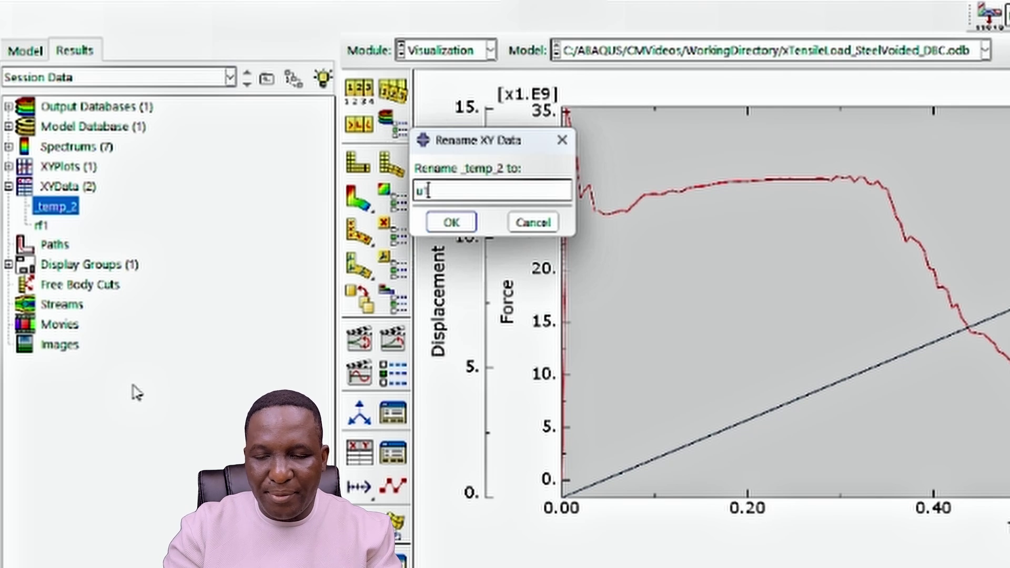
key("Return")
Operate on XY data with the expression combine("u1"/100,"rf1"/(100*1)), plot it, and close the dialog to show the curve
left_click(359, 452)
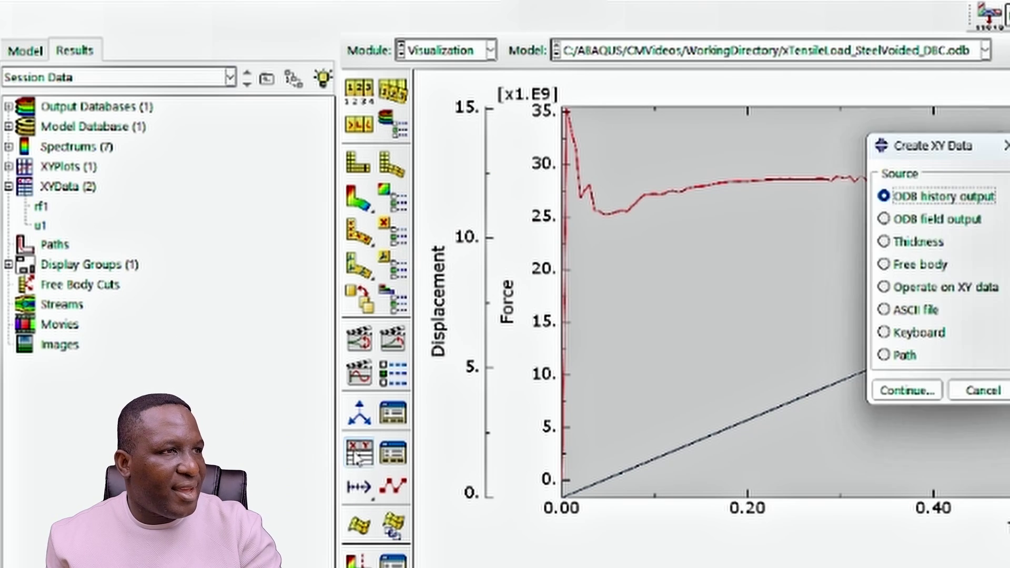
left_click(914, 291)
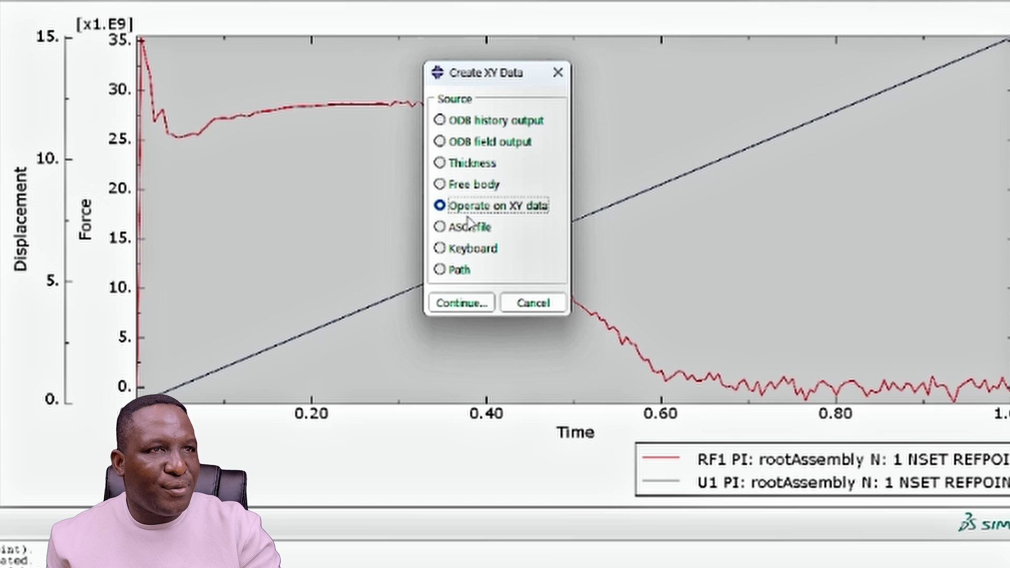
left_click(462, 303)
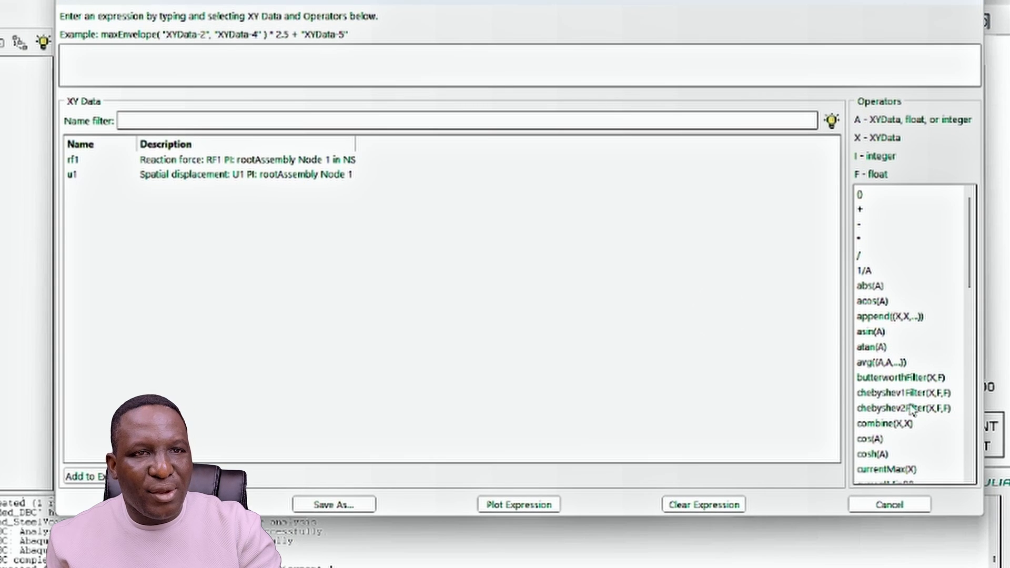
left_click(885, 424)
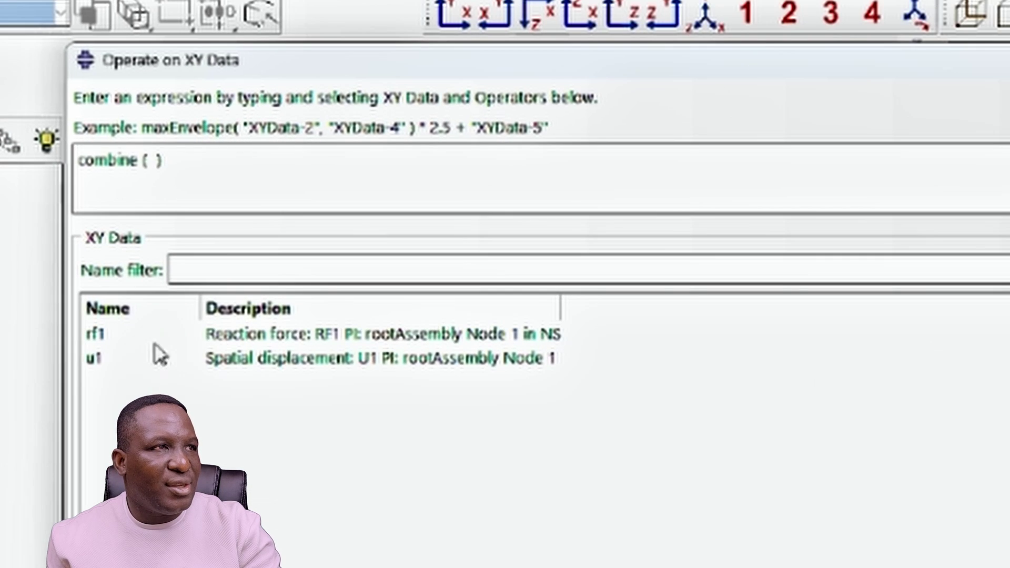
double_click(88, 175)
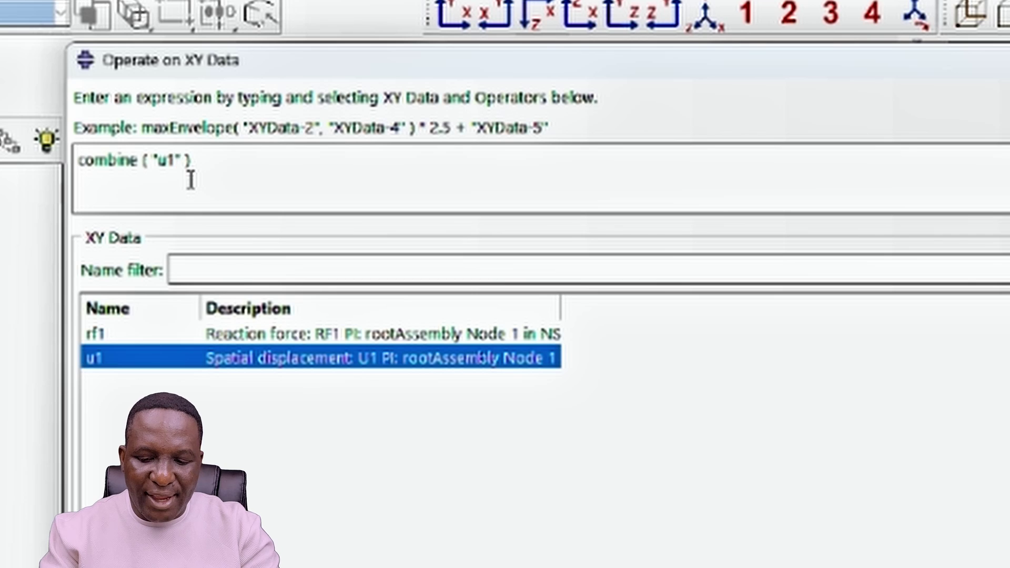
type("/1")
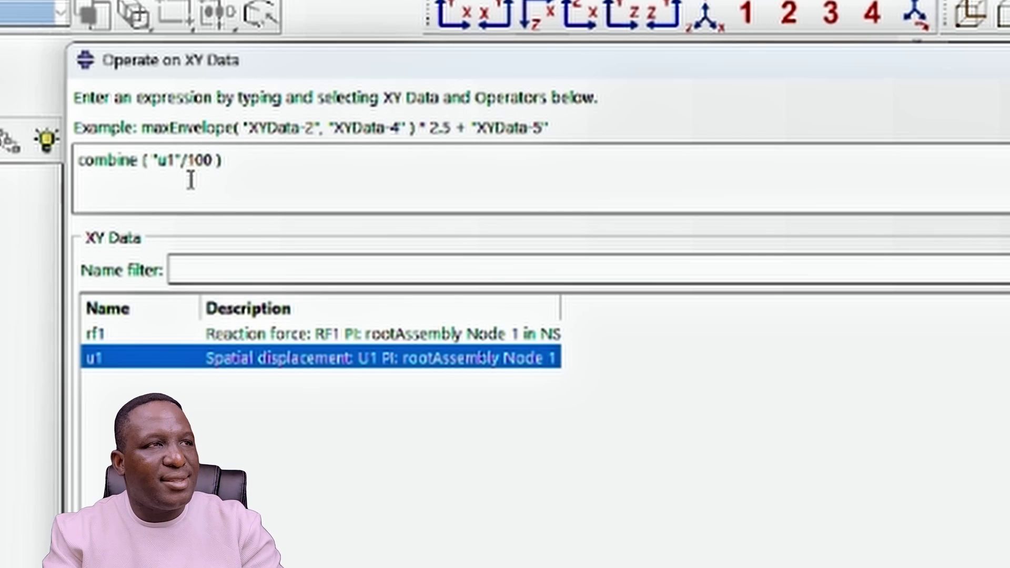
type("00,")
double_click(204, 334)
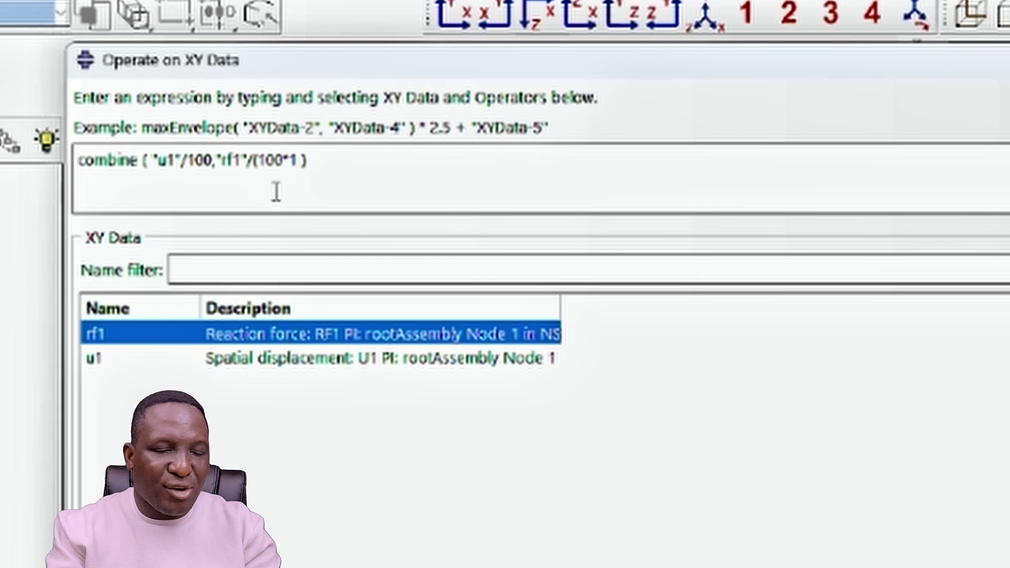
type(")")
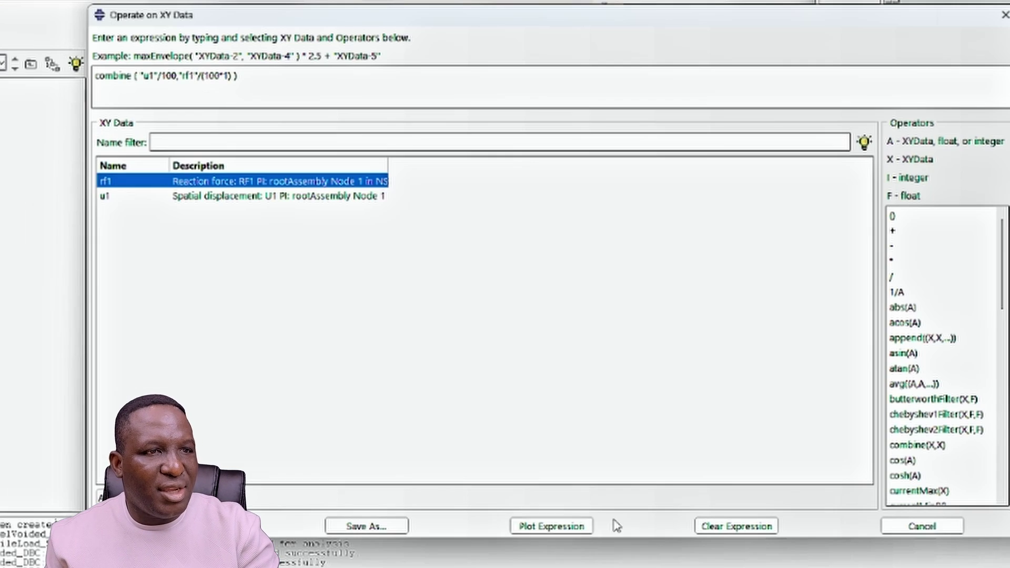
left_click(532, 526)
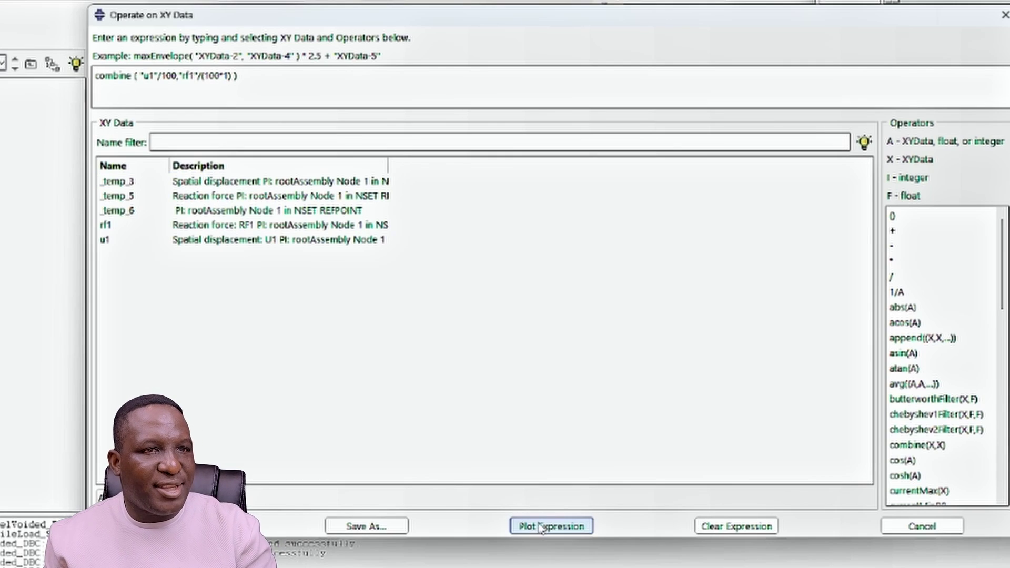
left_click(921, 526)
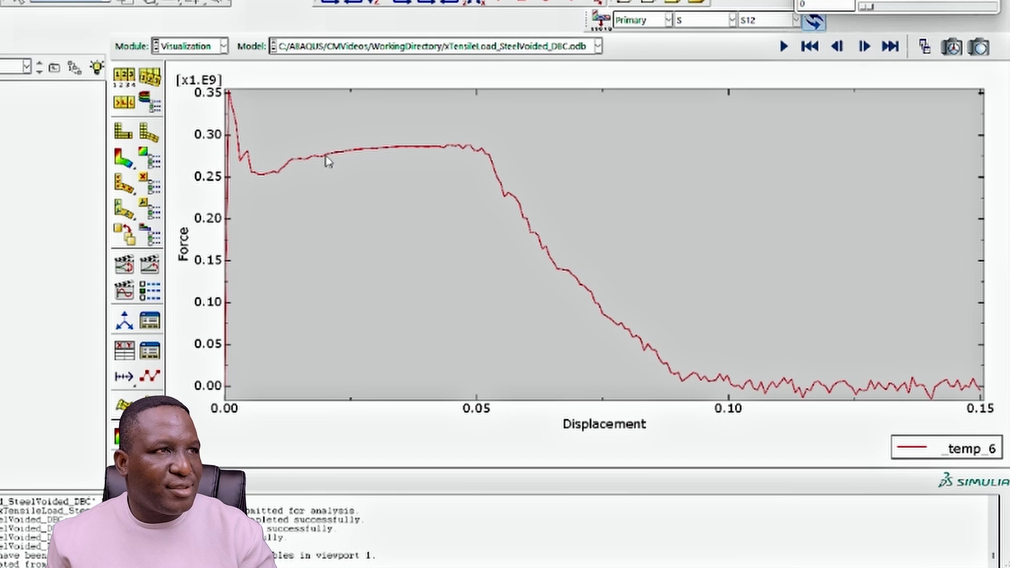